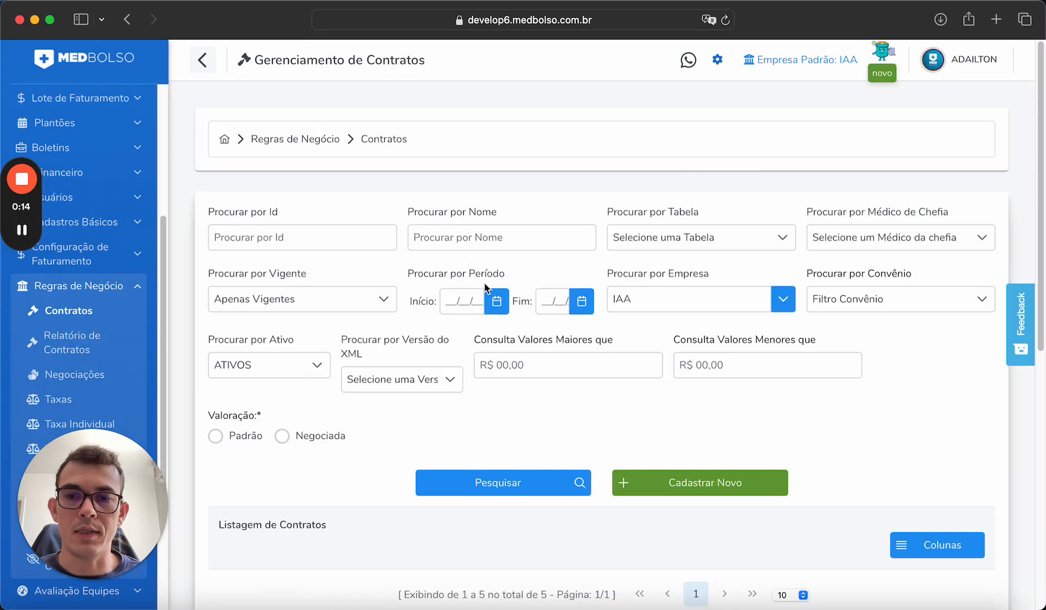
Scroll down the Contratos page to review the five contracts in the Listagem de Contratos table.
{"action": "scroll", "coordinate": [478, 280], "scroll_direction": "down", "scroll_amount": 10}
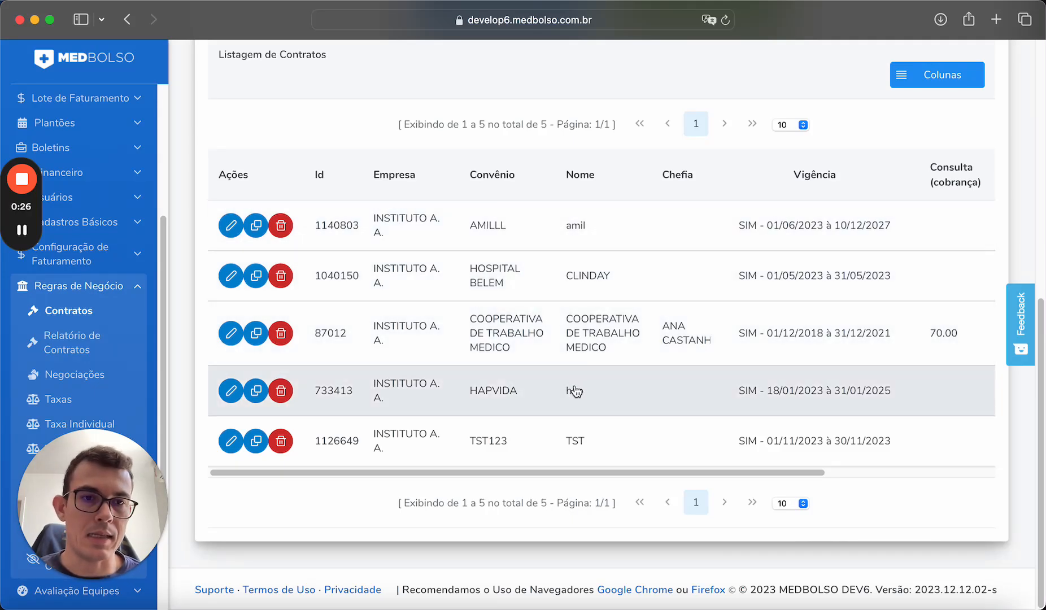
{"action": "left_click_drag", "start_coordinate": [583, 472], "coordinate": [548, 462]}
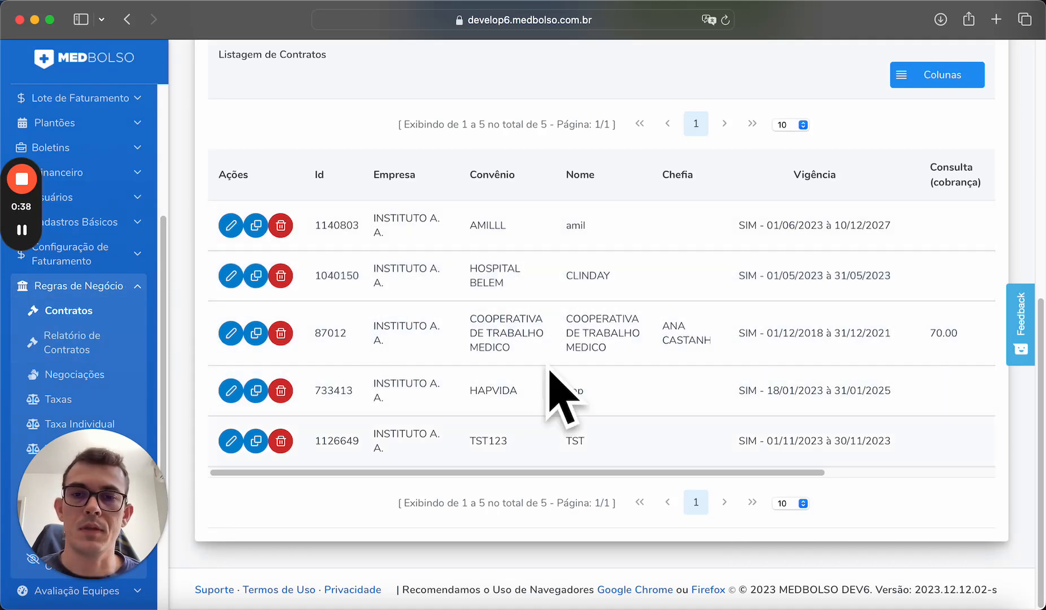
Go from Regras de Negócio to Procedimentos > Guia Médica and start a new guide with Cadastrar.
{"action": "left_click", "coordinate": [134, 294]}
{"action": "left_click", "coordinate": [110, 226]}
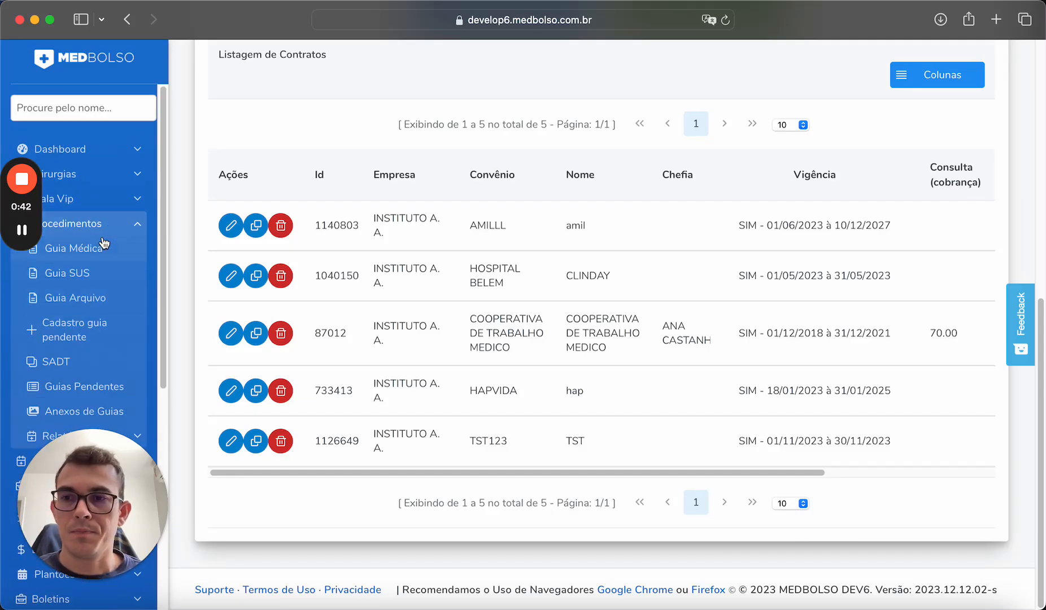
{"action": "left_click", "coordinate": [146, 253]}
{"action": "scroll", "coordinate": [556, 311], "scroll_direction": "down", "scroll_amount": 5}
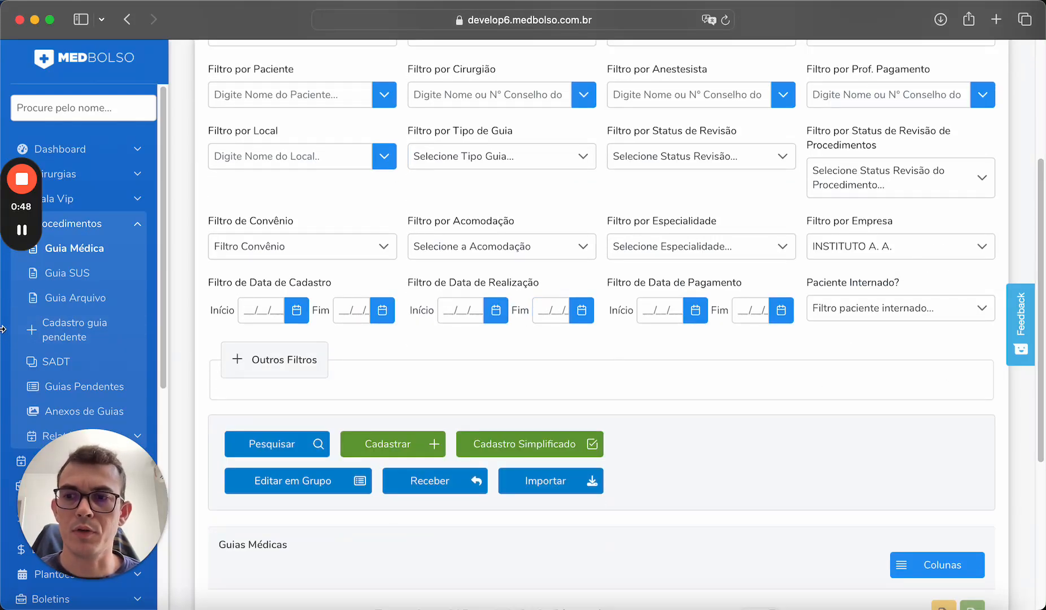
{"action": "left_click_drag", "start_coordinate": [1, 338], "coordinate": [0, 337]}
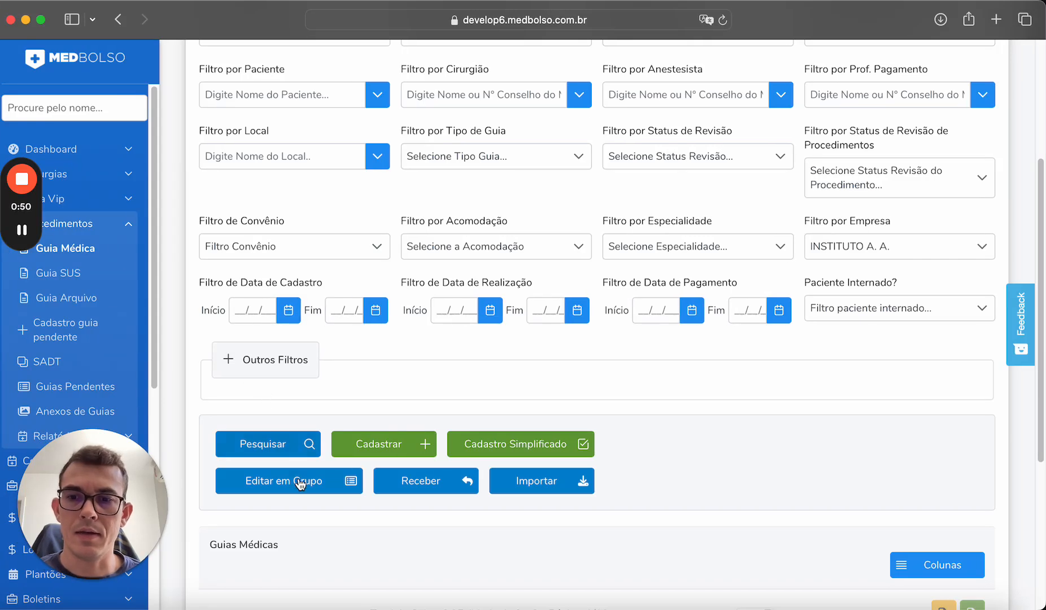
{"action": "left_click", "coordinate": [401, 448]}
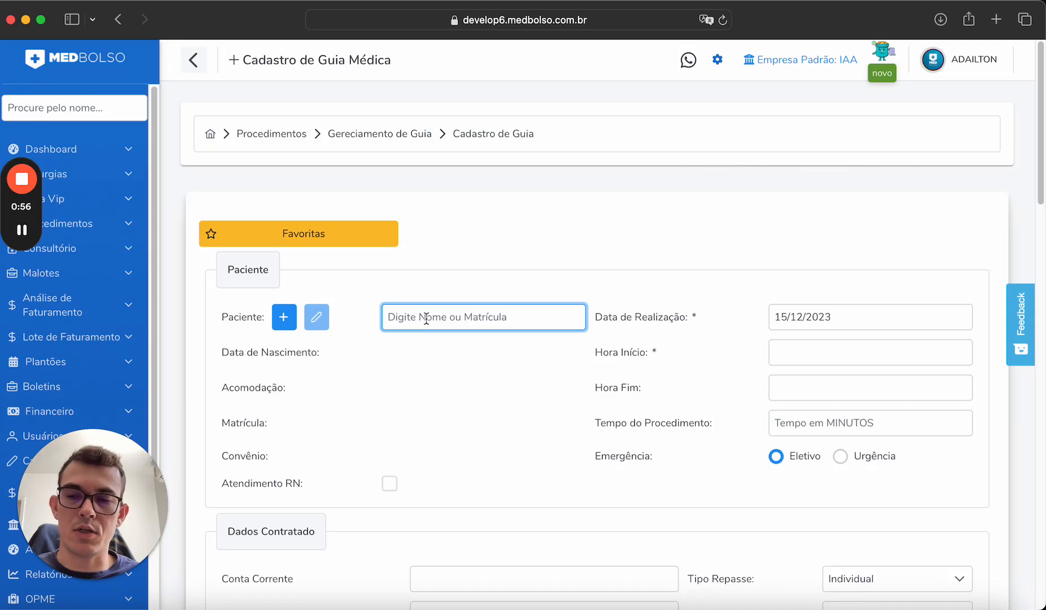
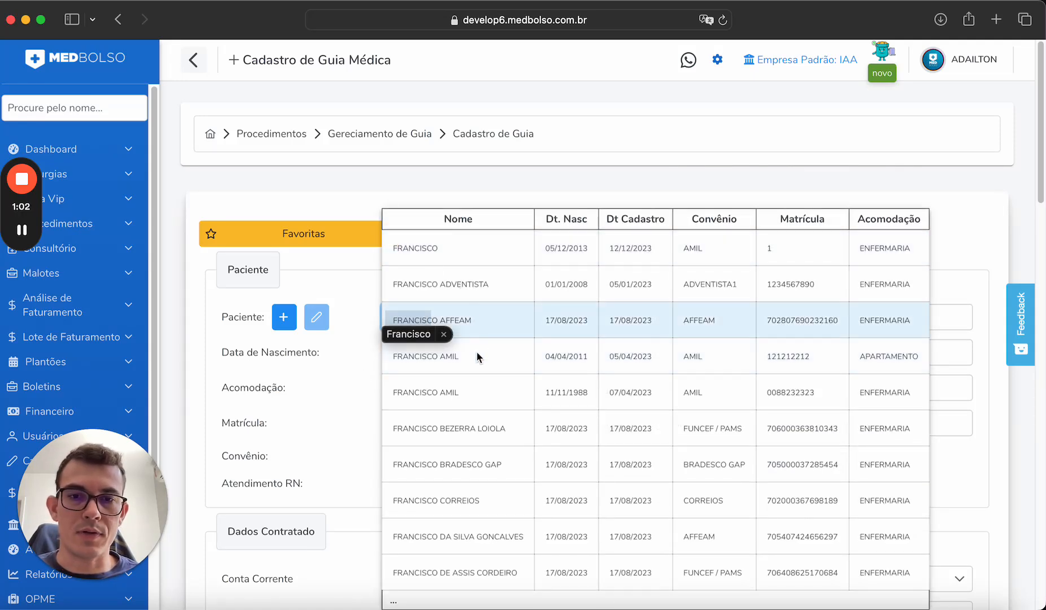
Search the Paciente field by the patient's name to find the AFFEAM, ENFERMARIA patient record.
{"action": "left_click", "coordinate": [346, 431]}
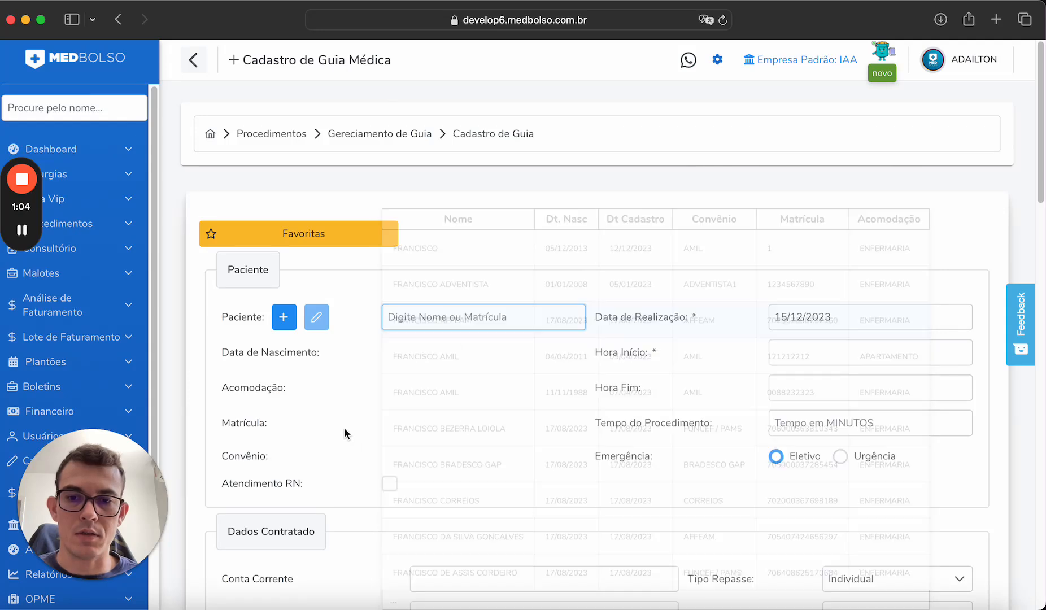
{"action": "left_click", "coordinate": [473, 316]}
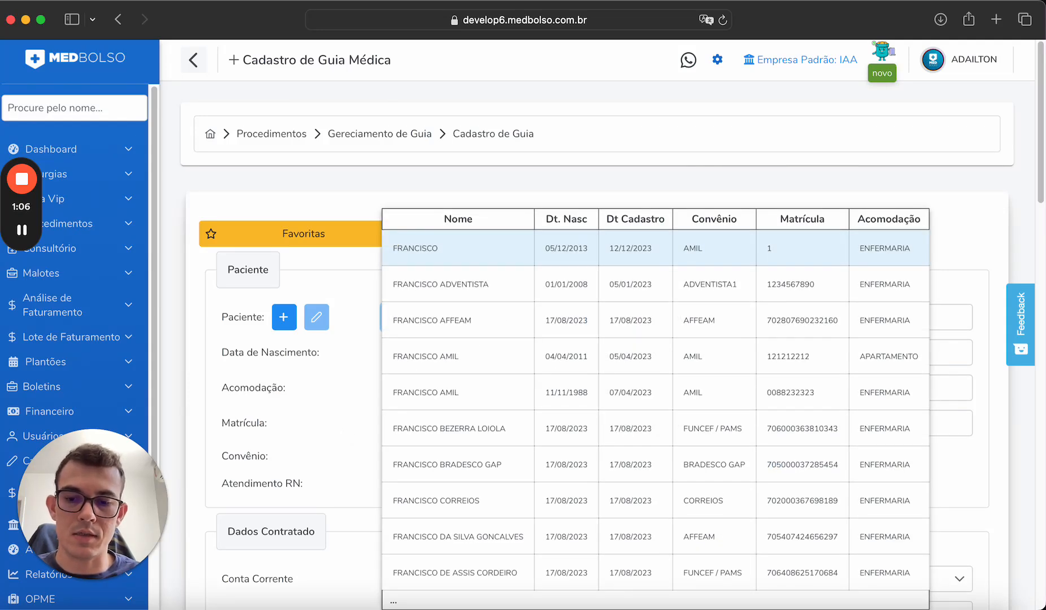
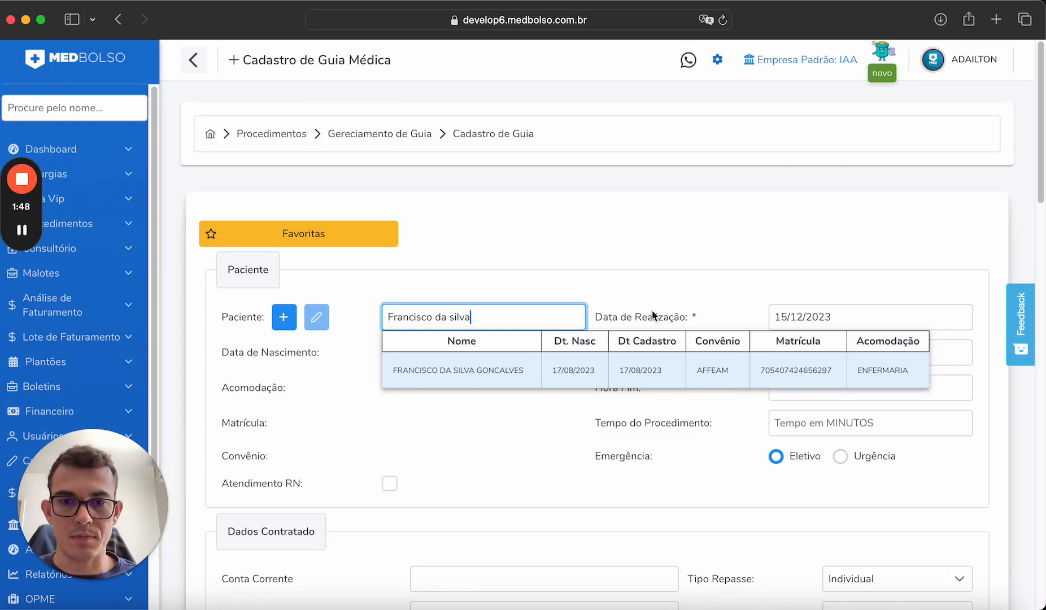
Select the matching AFFEAM patient from the search results.
{"action": "left_click", "coordinate": [477, 373]}
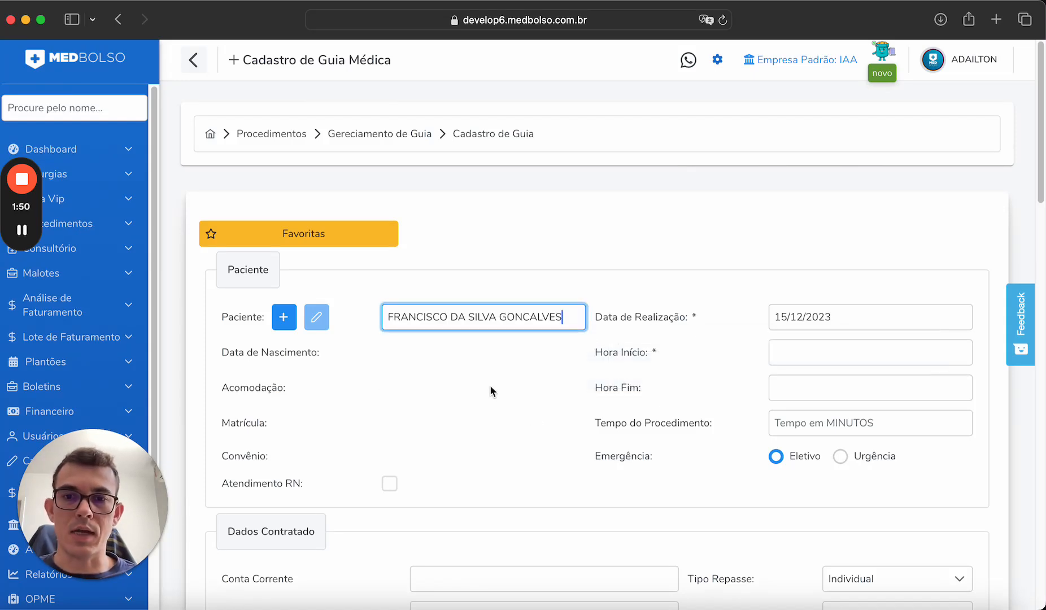
{"action": "left_click", "coordinate": [662, 296]}
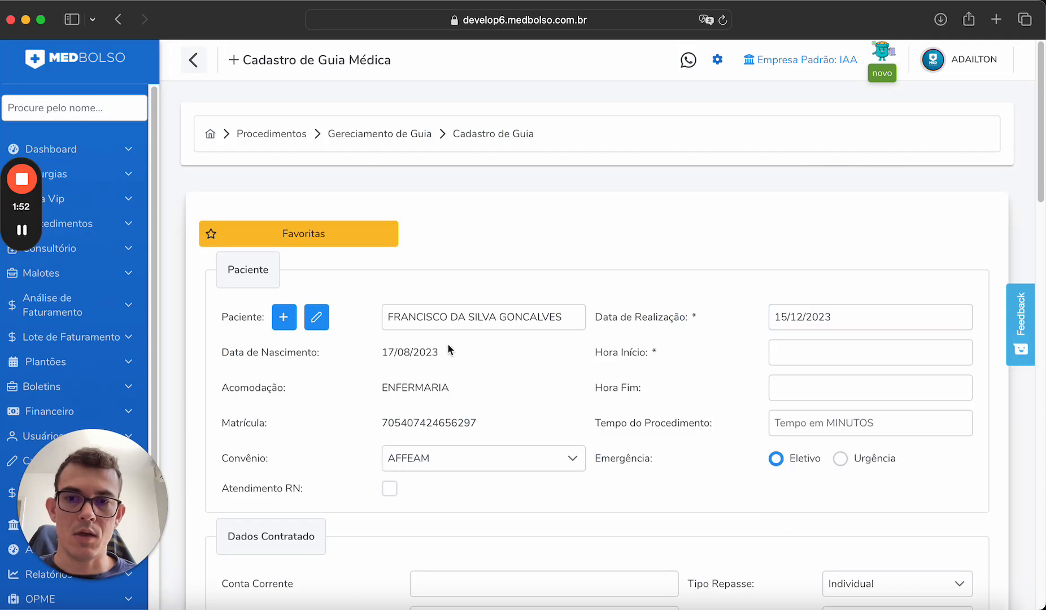
{"action": "left_click", "coordinate": [459, 317]}
Replace the patient search with the new patient's full name, which returns no records.
{"action": "key", "text": "super+a"}
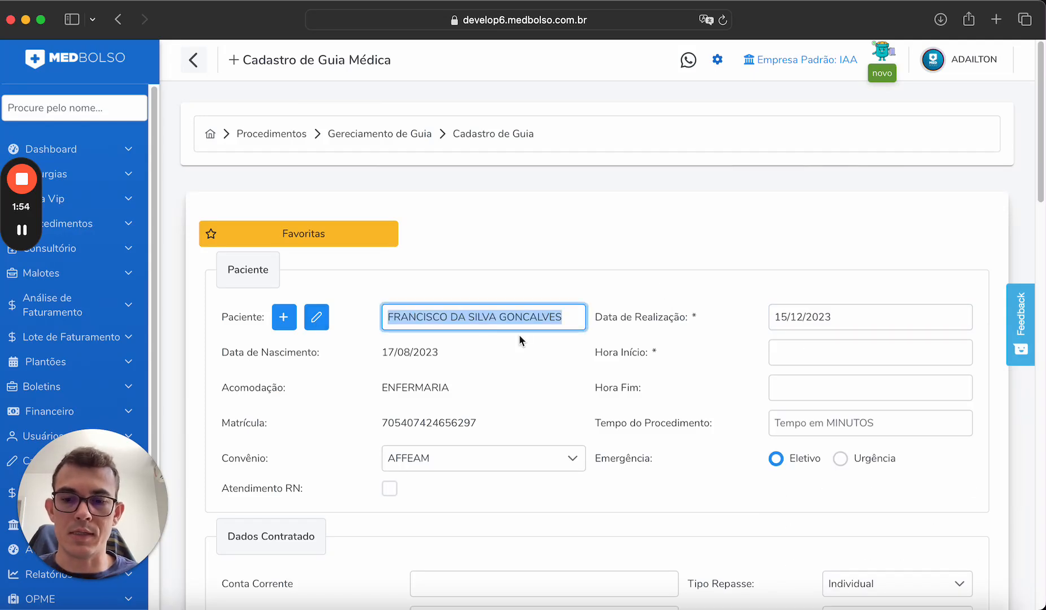
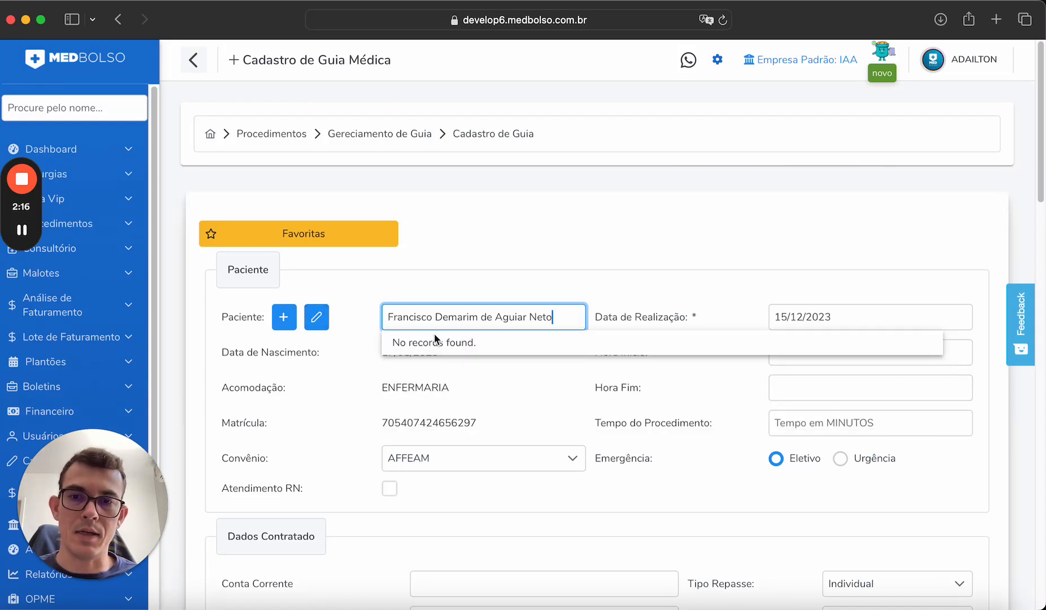
{"action": "left_click", "coordinate": [285, 318]}
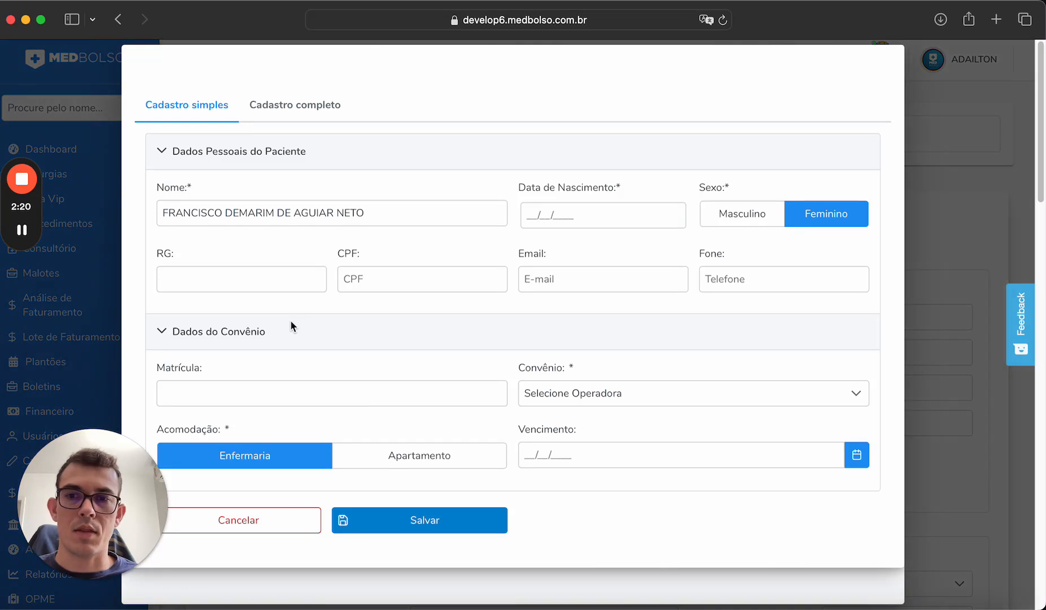
{"action": "left_click", "coordinate": [609, 213]}
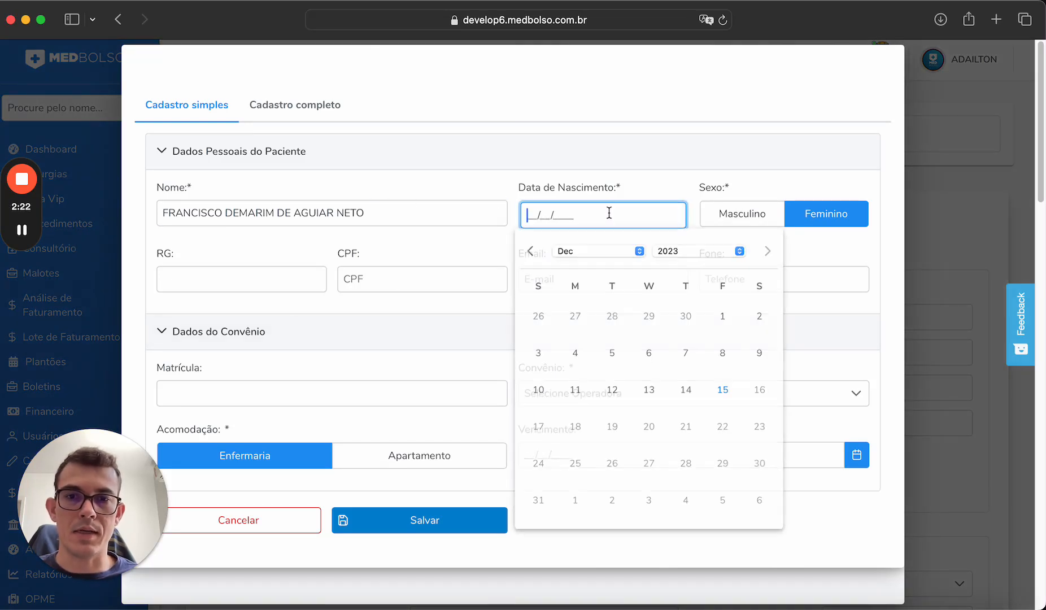
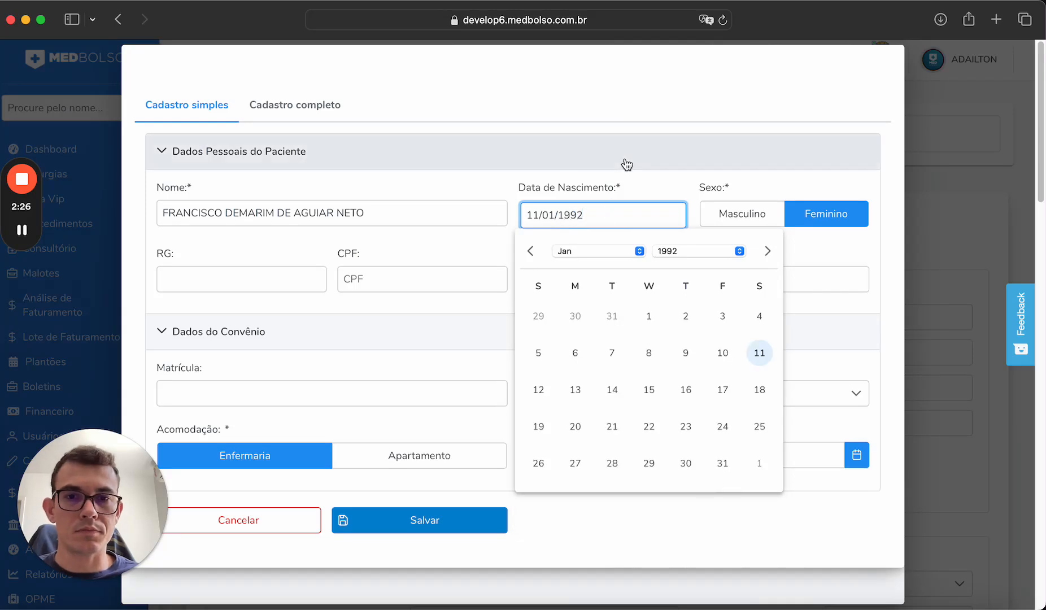
{"action": "left_click", "coordinate": [696, 206]}
{"action": "left_click", "coordinate": [717, 213]}
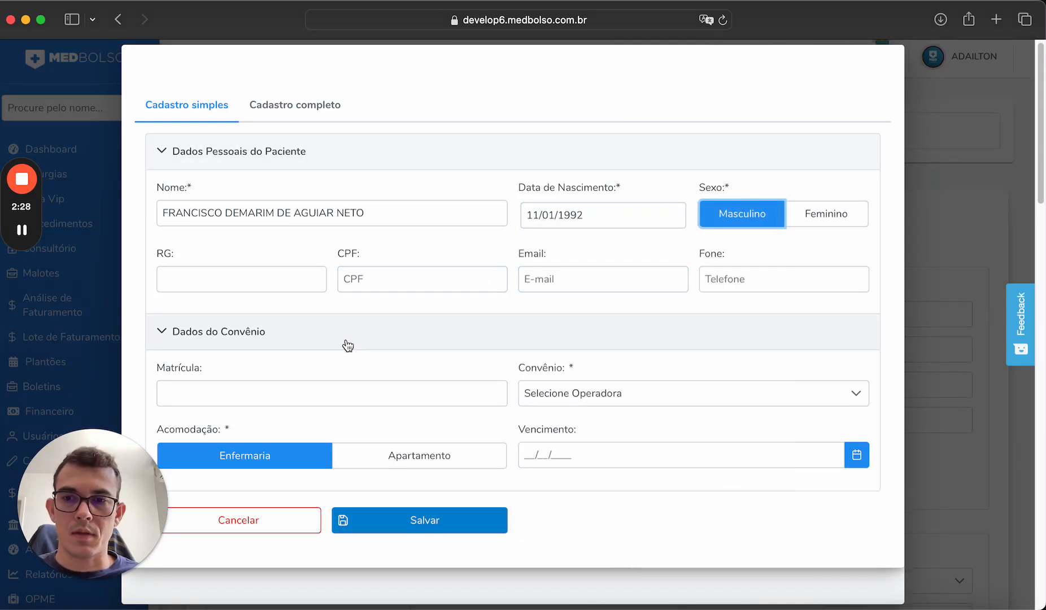
{"action": "left_click", "coordinate": [326, 385]}
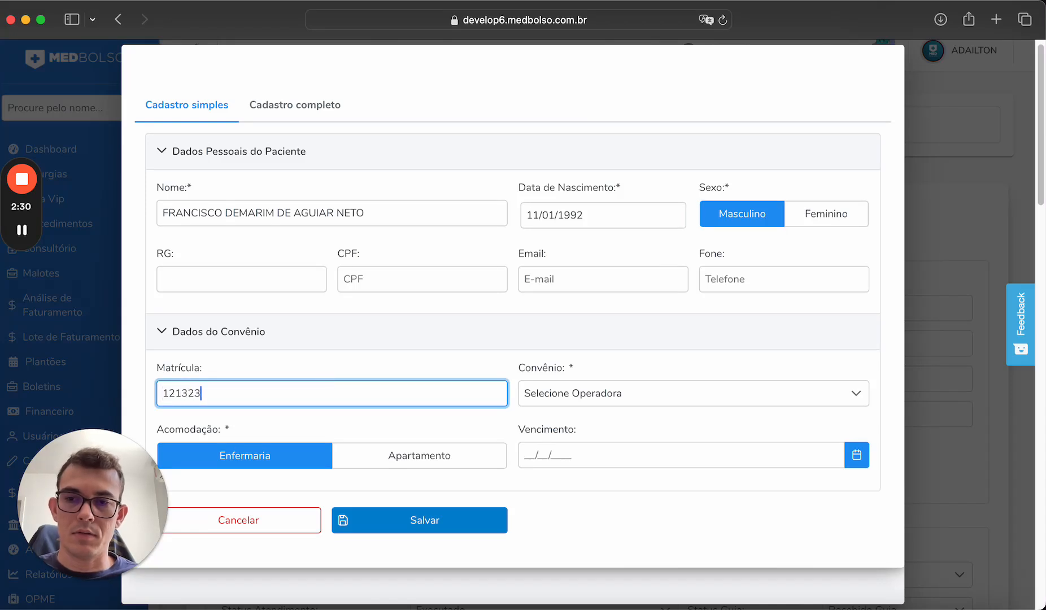
{"action": "left_click", "coordinate": [585, 397]}
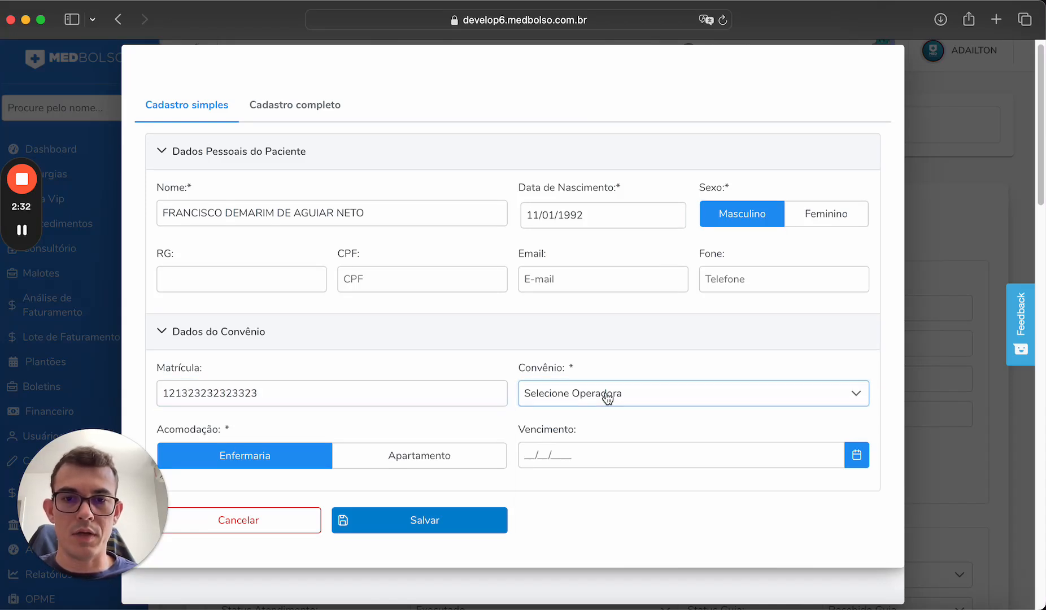
Choose AFFEAM as the health plan and save the simple patient registration.
{"action": "left_click", "coordinate": [607, 399]}
{"action": "scroll", "coordinate": [598, 497], "scroll_direction": "down", "scroll_amount": 3}
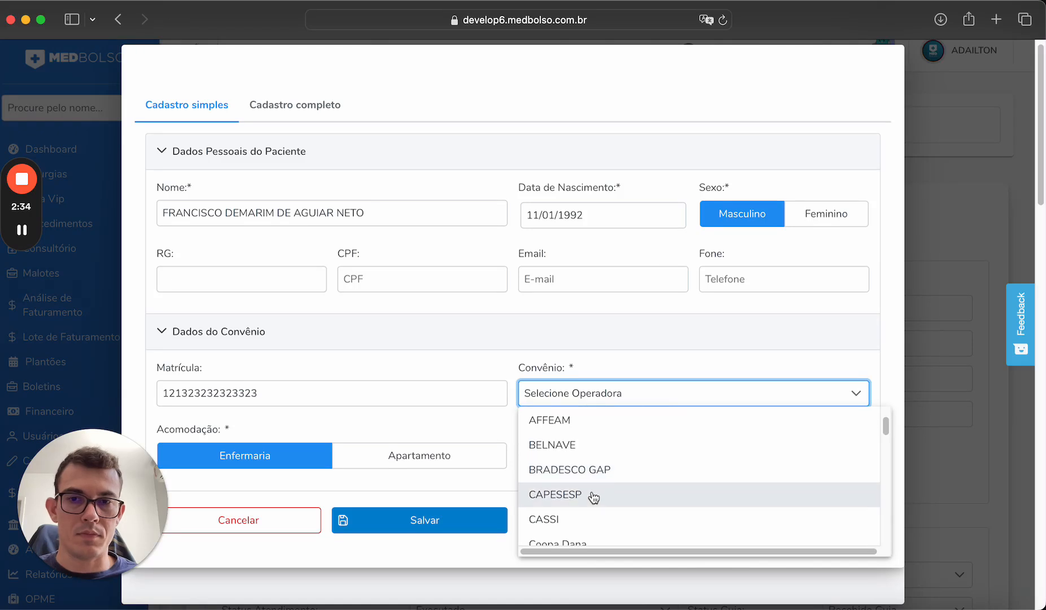
{"action": "scroll", "coordinate": [592, 490], "scroll_direction": "up", "scroll_amount": 1}
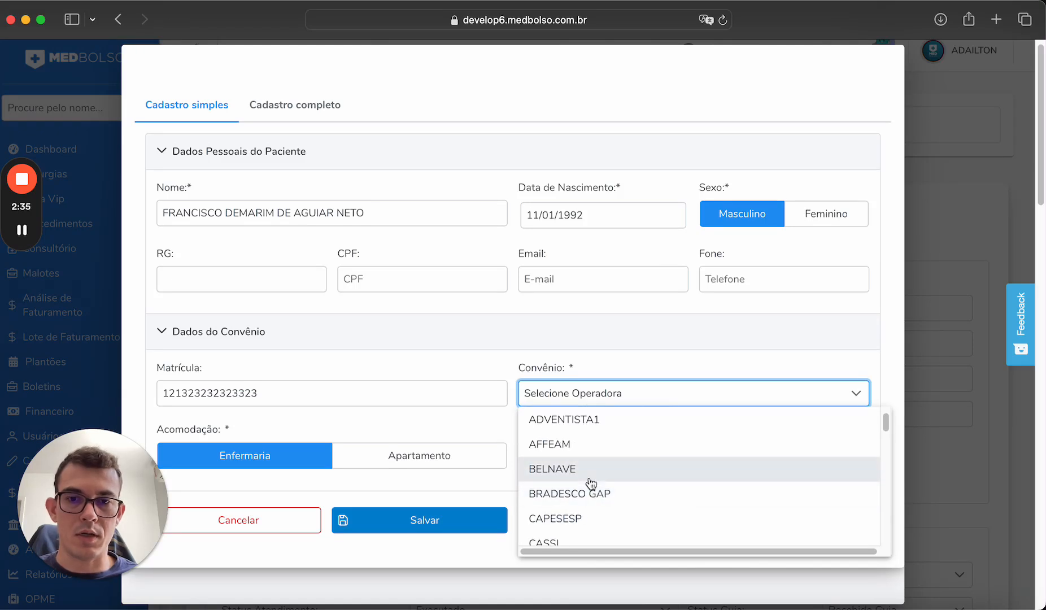
{"action": "left_click", "coordinate": [587, 452]}
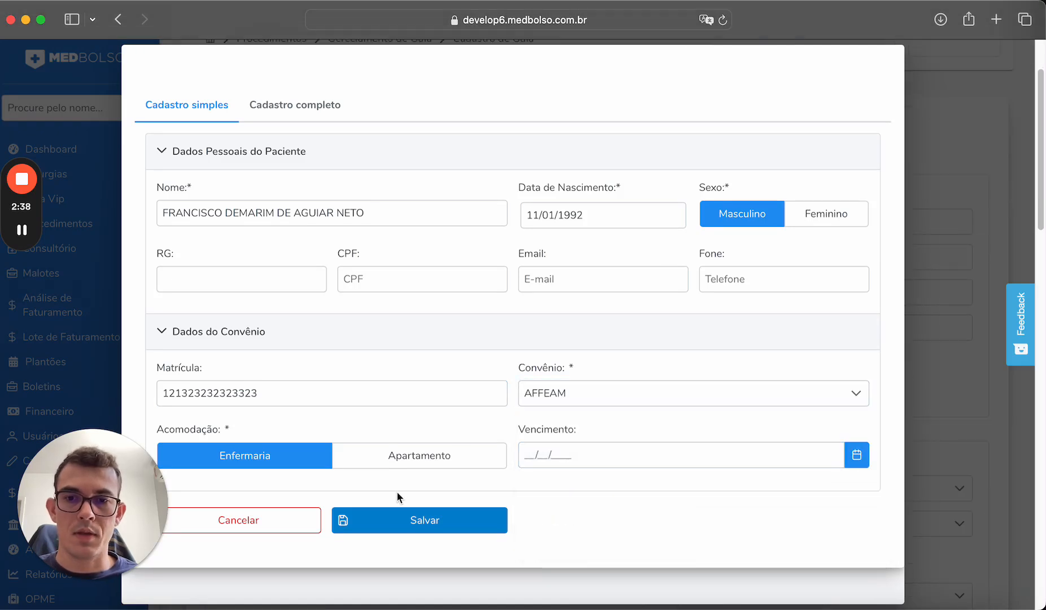
{"action": "left_click", "coordinate": [300, 107]}
{"action": "left_click", "coordinate": [191, 109]}
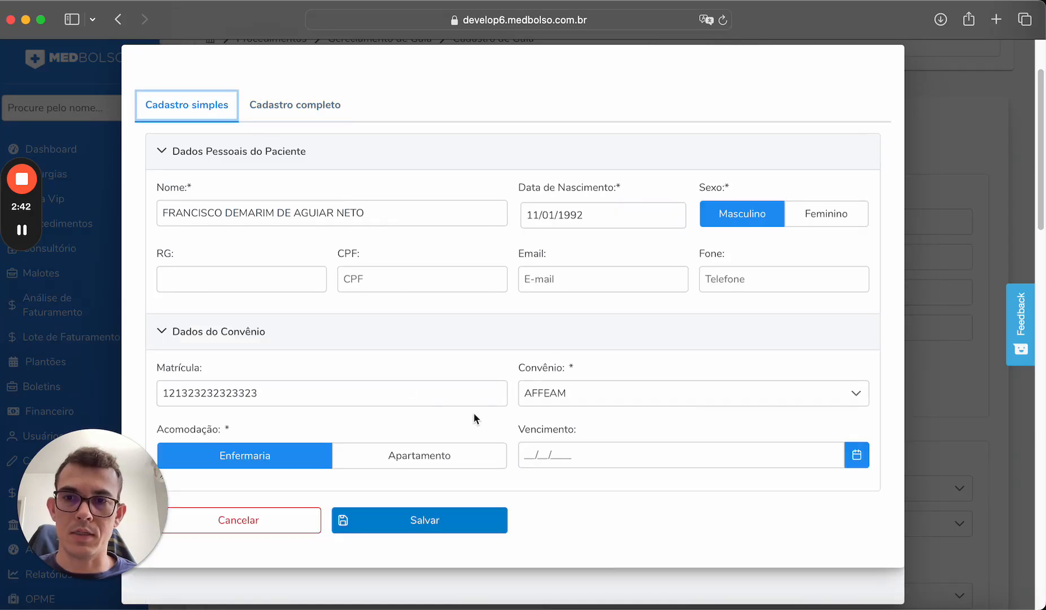
{"action": "left_click", "coordinate": [401, 520]}
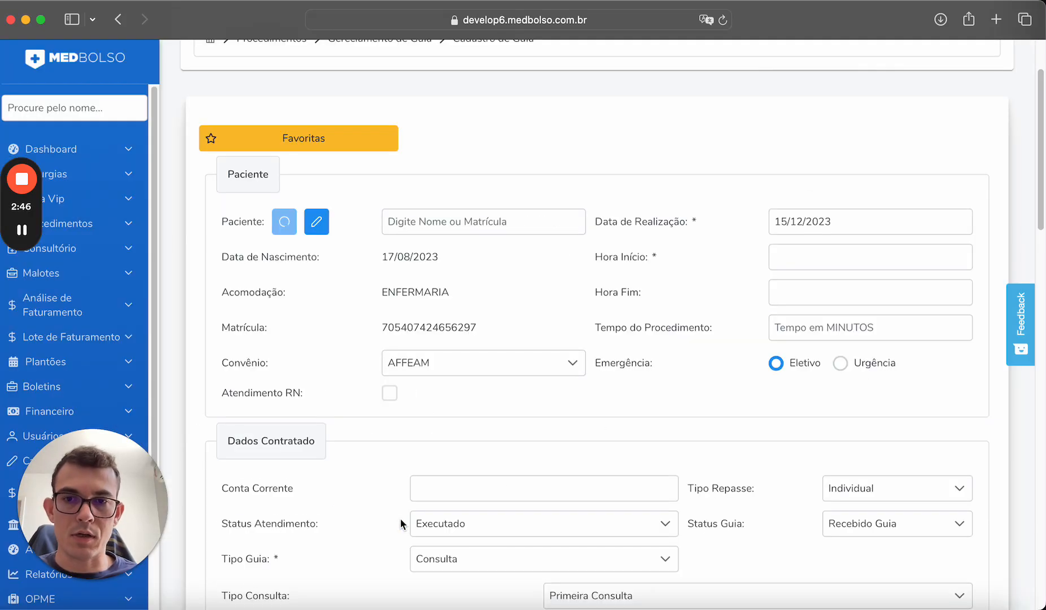
Set Hora Início to 07:00 and Hora Fim to 08:00 for a 60-minute duration.
{"action": "left_click", "coordinate": [533, 362]}
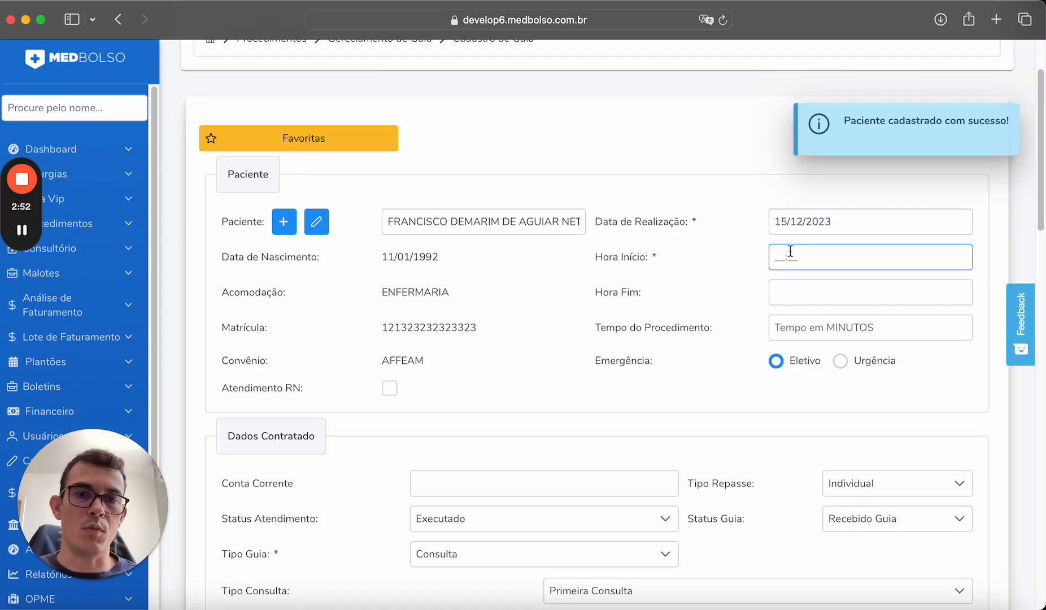
{"action": "left_click", "coordinate": [811, 254]}
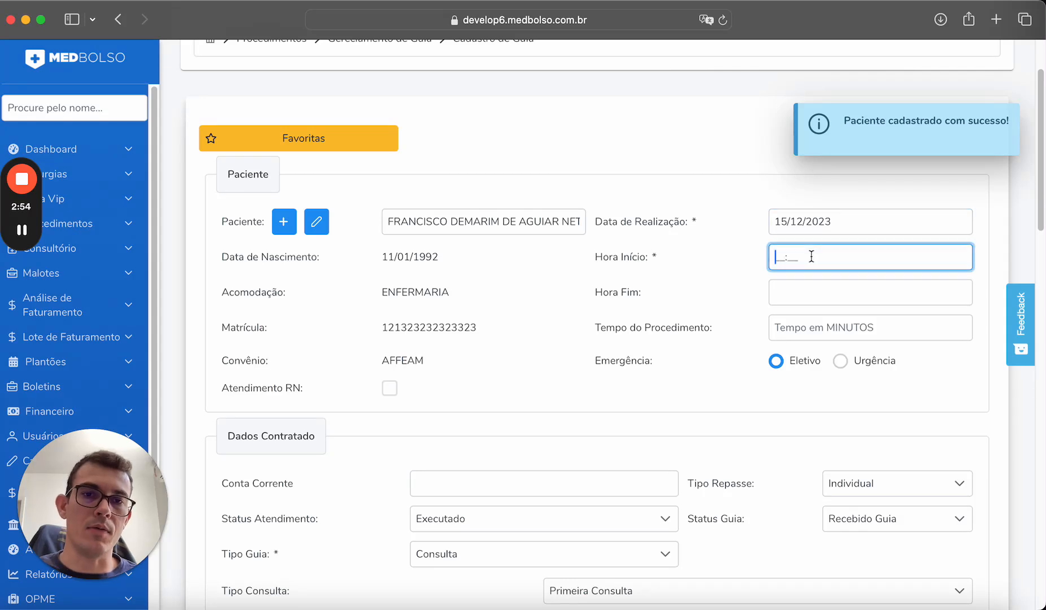
{"action": "left_click_drag", "start_coordinate": [836, 223], "coordinate": [765, 231]}
{"action": "left_click", "coordinate": [809, 262]}
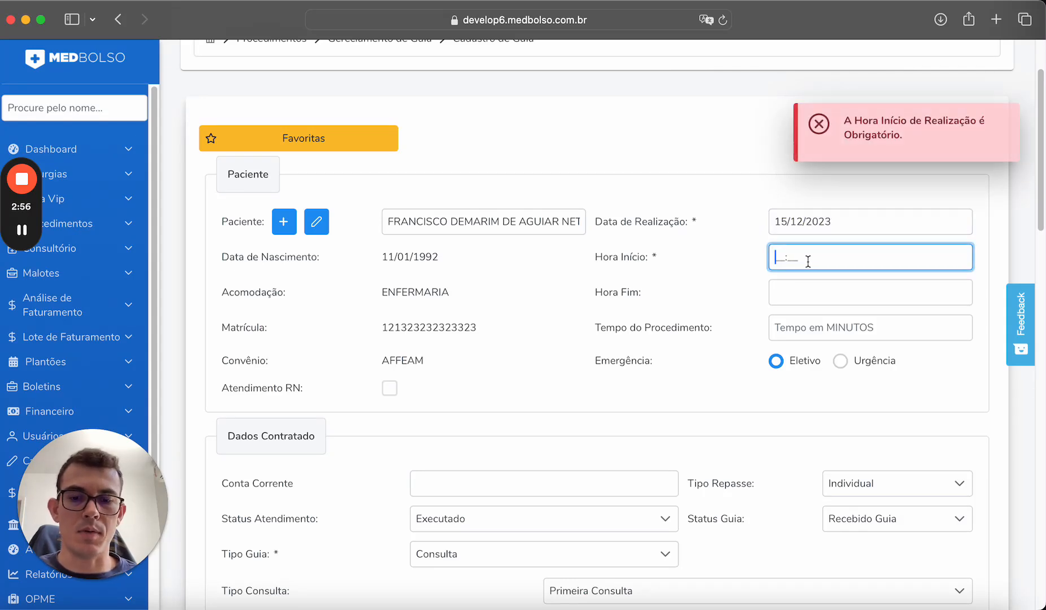
{"action": "type", "text": "07:00"}
{"action": "key", "text": "Tab"}
{"action": "type", "text": "08"}
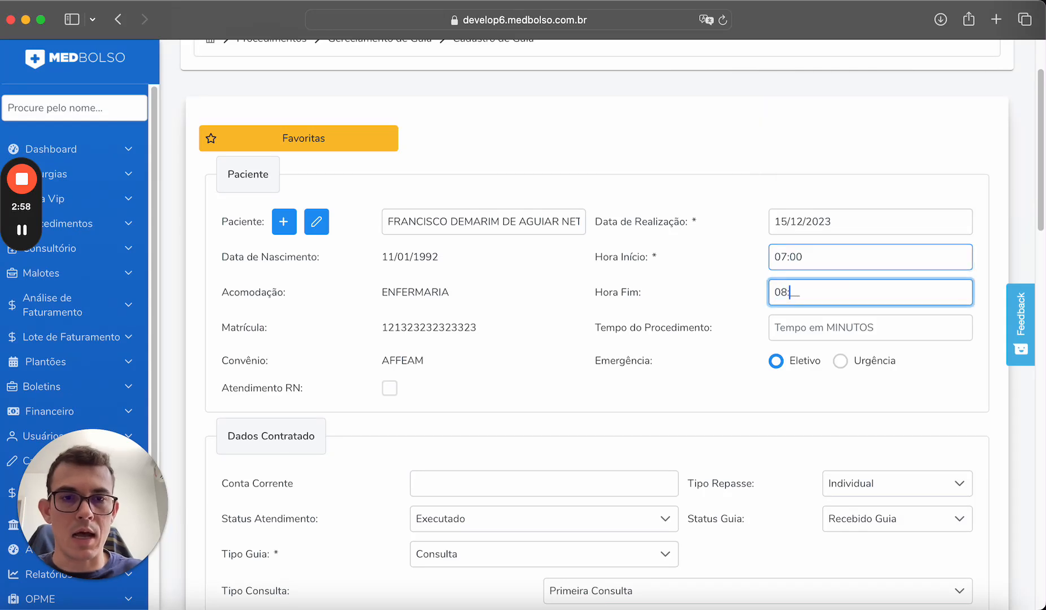
{"action": "type", "text": "9"}
{"action": "key", "text": "BackSpace"}
{"action": "type", "text": "00"}
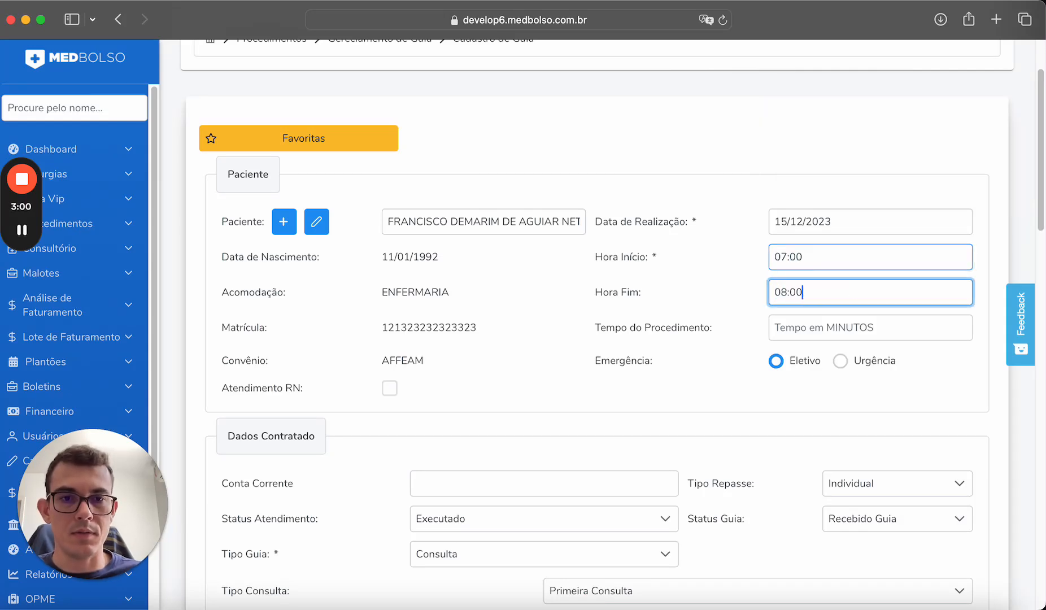
{"action": "left_click", "coordinate": [701, 408]}
Keep the Tipo Repasse transfer type as Individual.
{"action": "scroll", "coordinate": [652, 376], "scroll_direction": "down", "scroll_amount": 3}
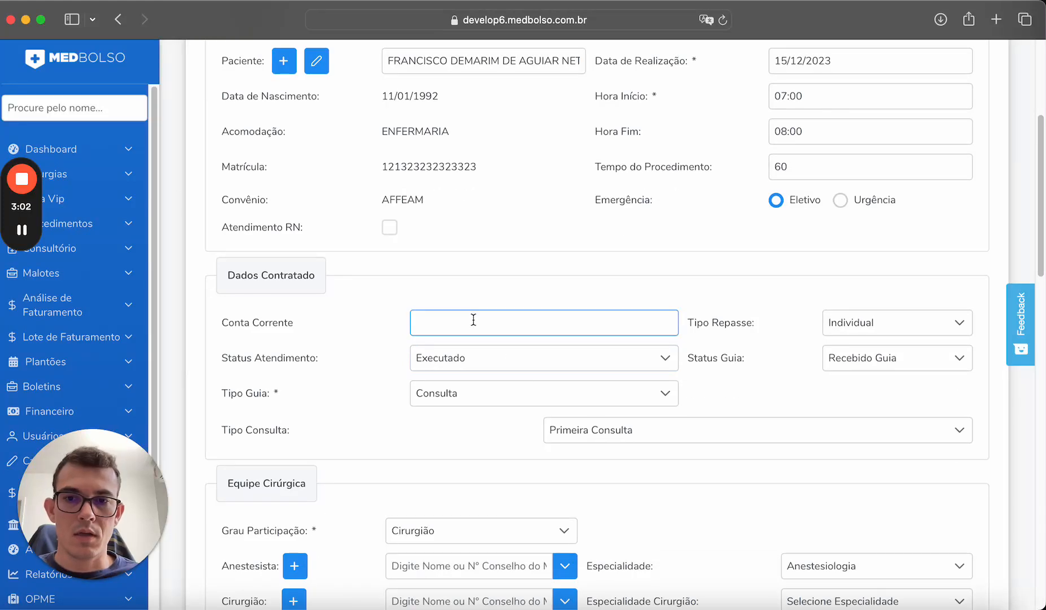
{"action": "scroll", "coordinate": [545, 327], "scroll_direction": "down", "scroll_amount": 1}
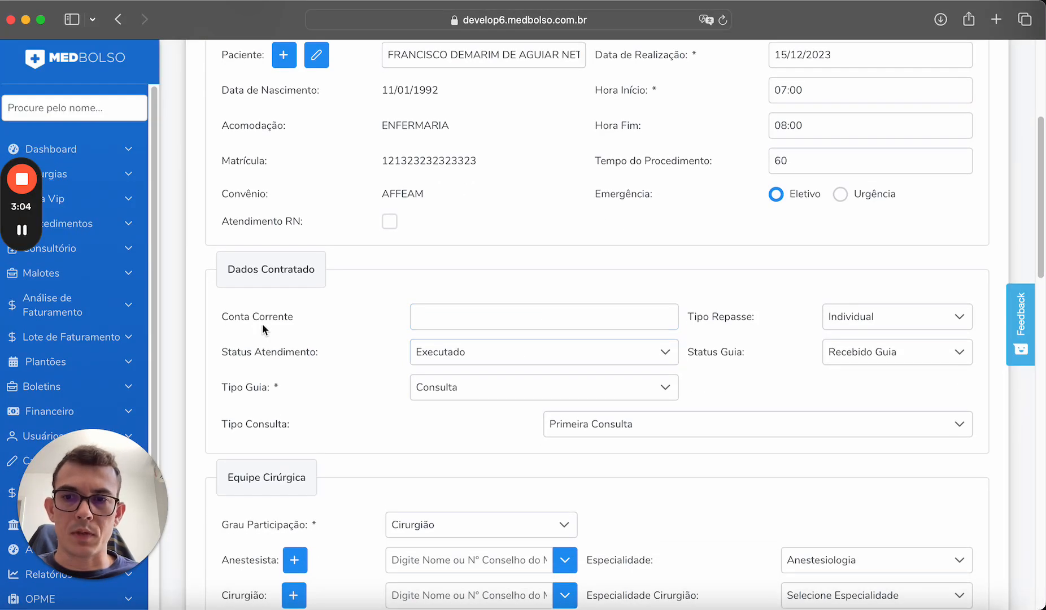
{"action": "scroll", "coordinate": [530, 355], "scroll_direction": "down", "scroll_amount": 1}
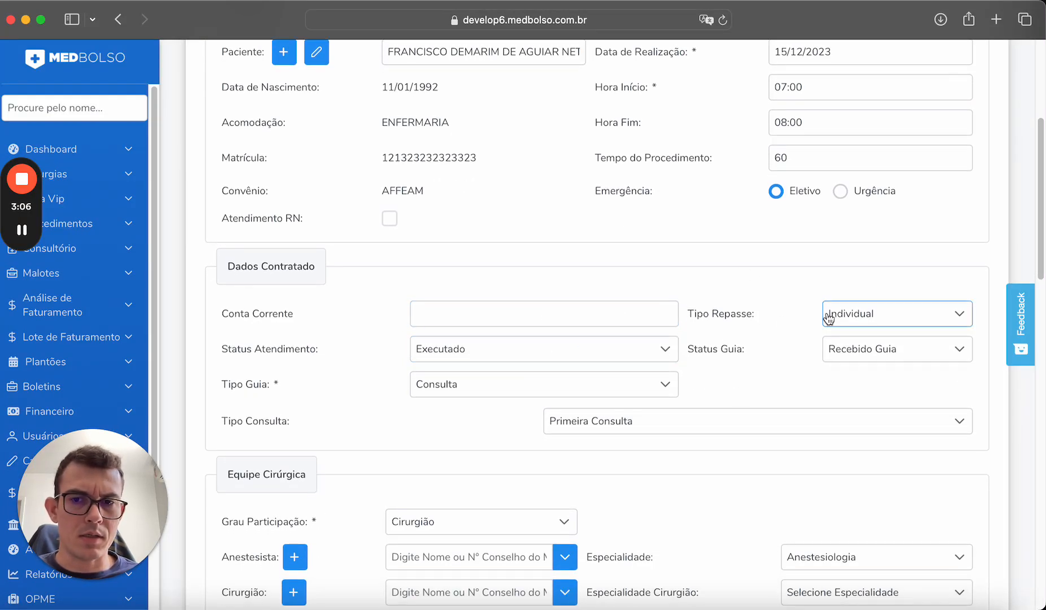
{"action": "scroll", "coordinate": [757, 316], "scroll_direction": "down", "scroll_amount": 2}
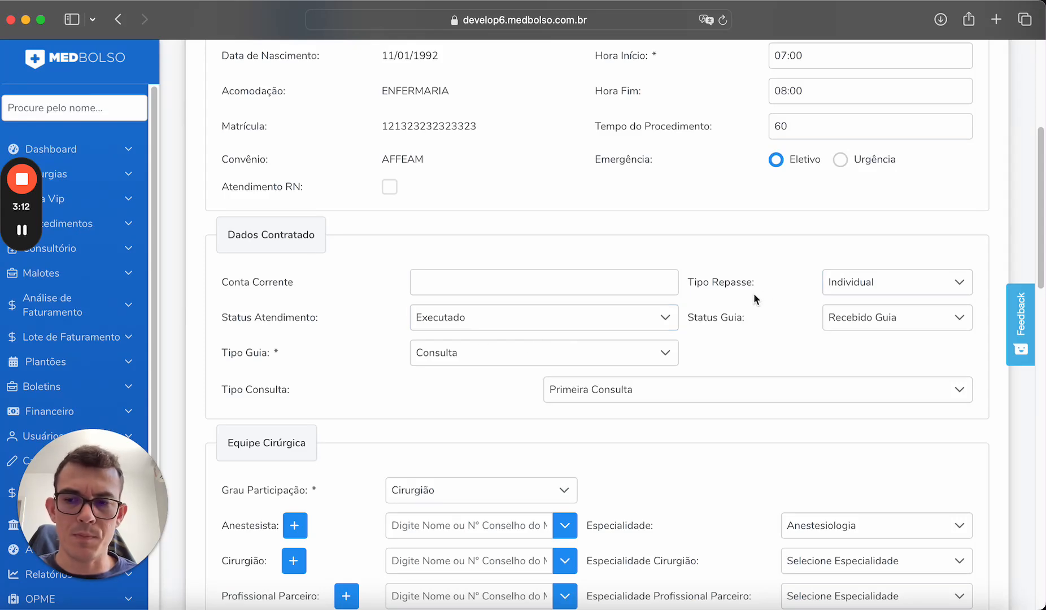
{"action": "left_click", "coordinate": [851, 287]}
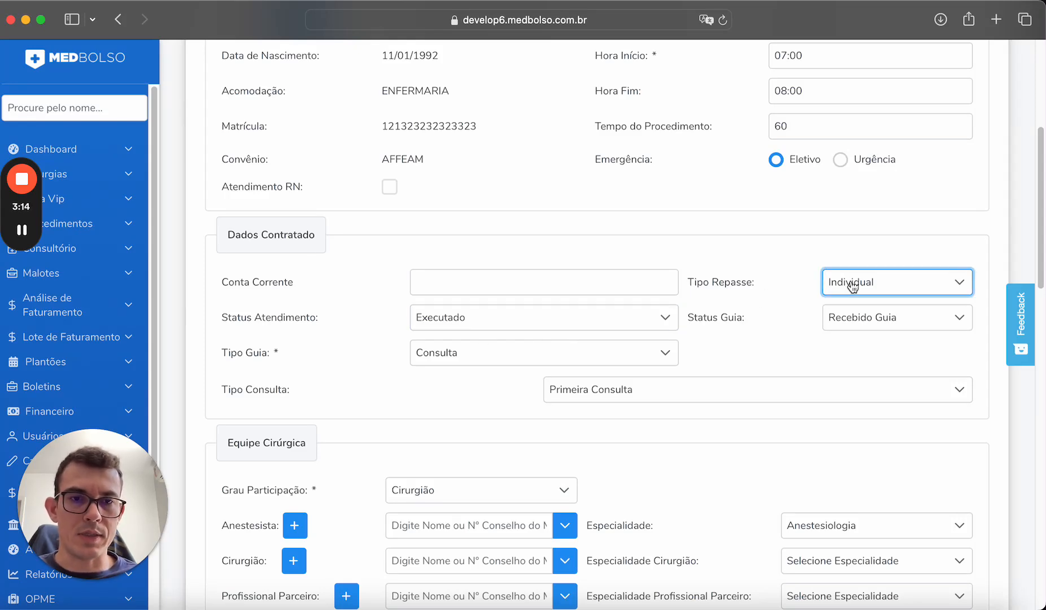
{"action": "left_click", "coordinate": [929, 287]}
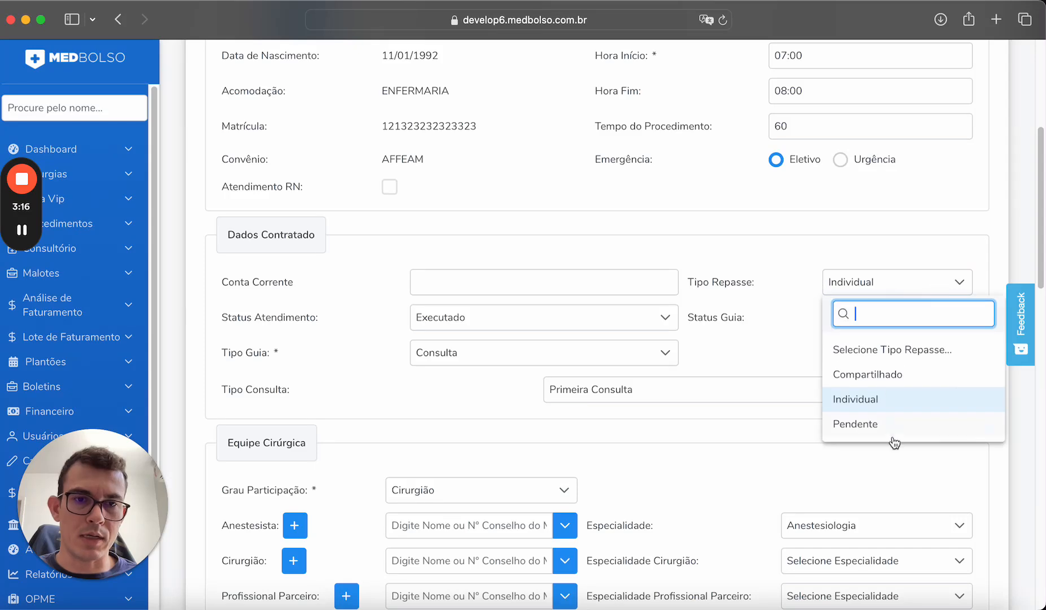
{"action": "left_click", "coordinate": [793, 259]}
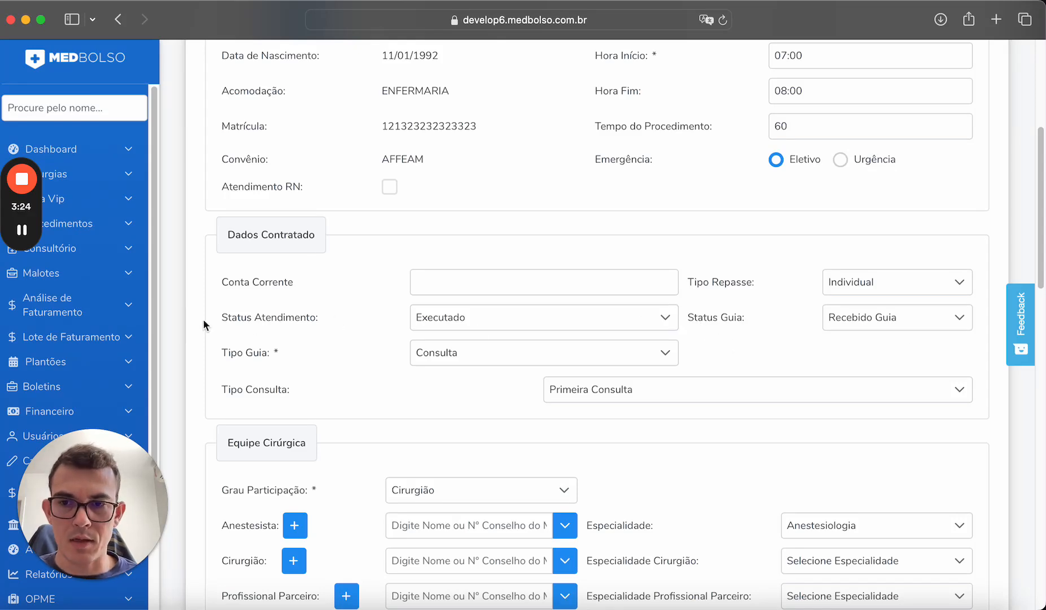
{"action": "scroll", "coordinate": [709, 317], "scroll_direction": "down", "scroll_amount": 1}
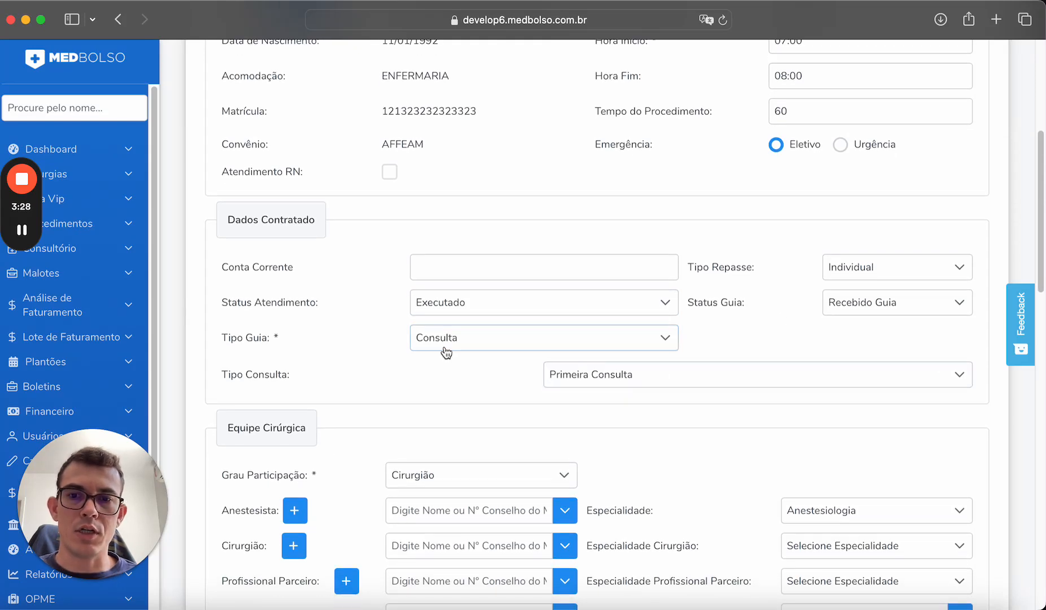
{"action": "left_click", "coordinate": [445, 347]}
Make the guide Honorário Individual with Guia Prestador 121212 and Guia Convênio 43.
{"action": "left_click", "coordinate": [662, 338]}
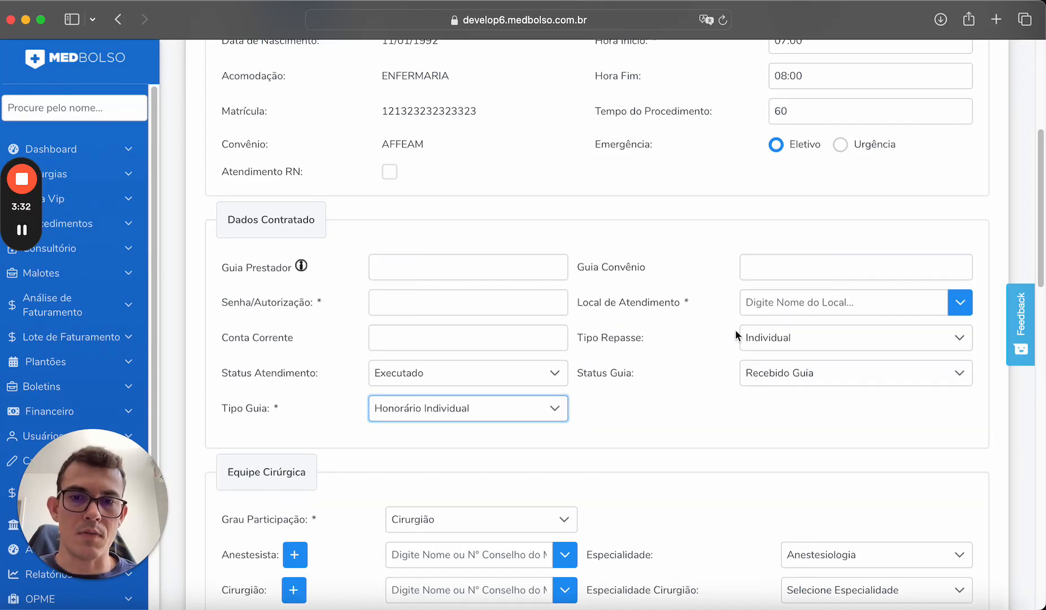
{"action": "left_click", "coordinate": [623, 416]}
{"action": "left_click", "coordinate": [451, 292]}
{"action": "left_click", "coordinate": [452, 269]}
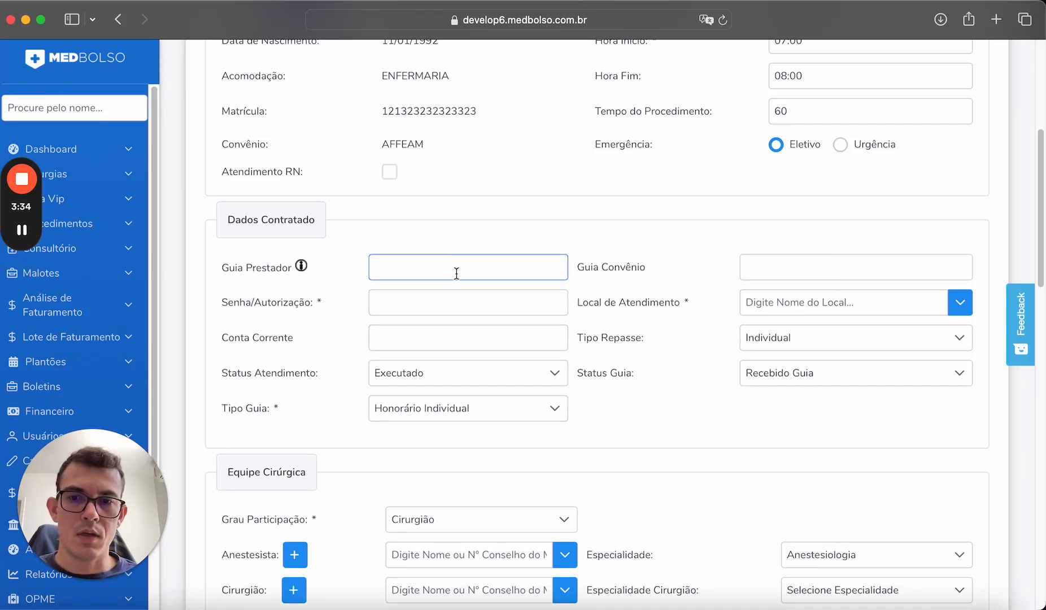
{"action": "left_click", "coordinate": [432, 266]}
{"action": "type", "text": "1"}
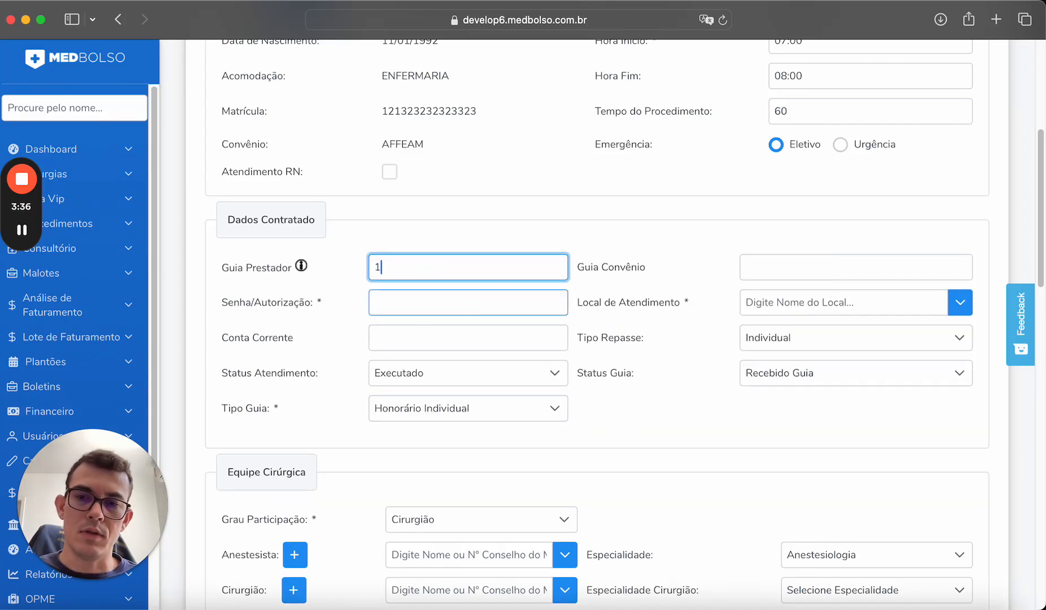
{"action": "type", "text": "21212"}
{"action": "left_click", "coordinate": [469, 305]}
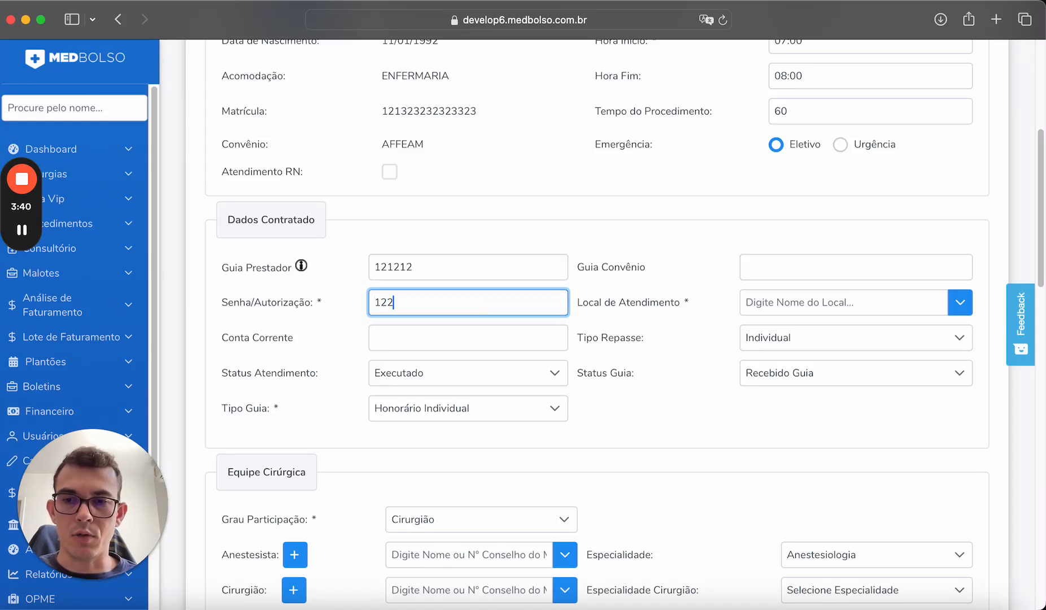
{"action": "left_click", "coordinate": [796, 269]}
{"action": "type", "text": "4343434"}
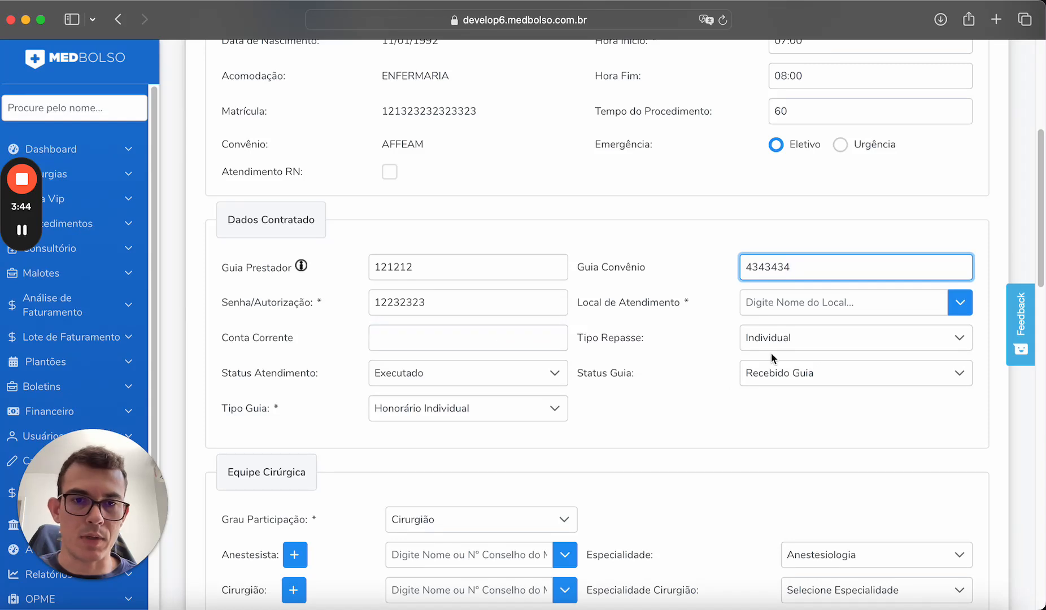
Set Local de Atendimento to HOSPITAL PRONTO SOCORRO.
{"action": "left_click", "coordinate": [952, 306]}
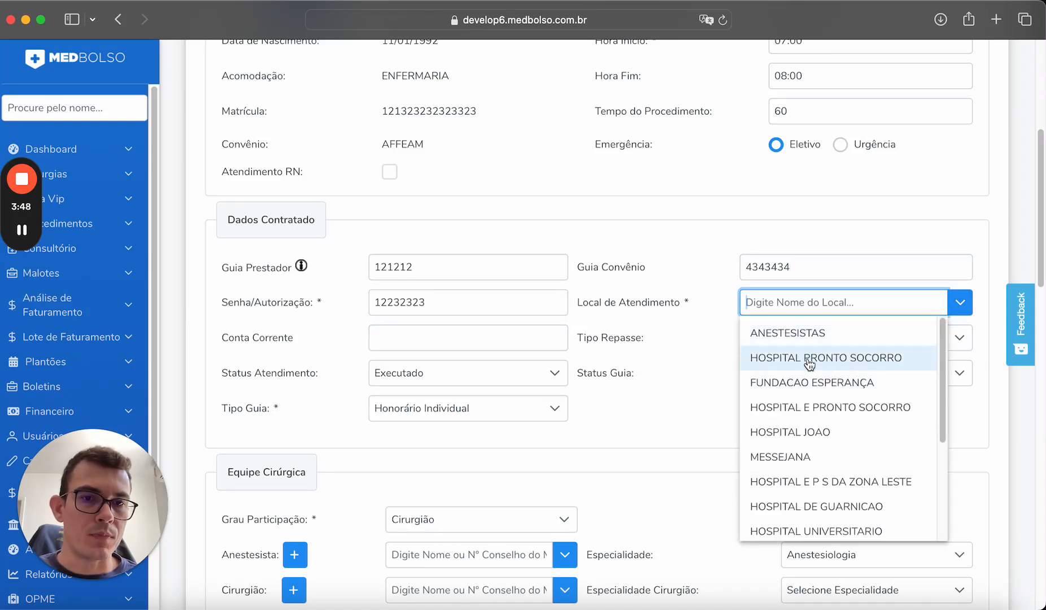
{"action": "left_click", "coordinate": [814, 358]}
{"action": "scroll", "coordinate": [560, 421], "scroll_direction": "down", "scroll_amount": 2}
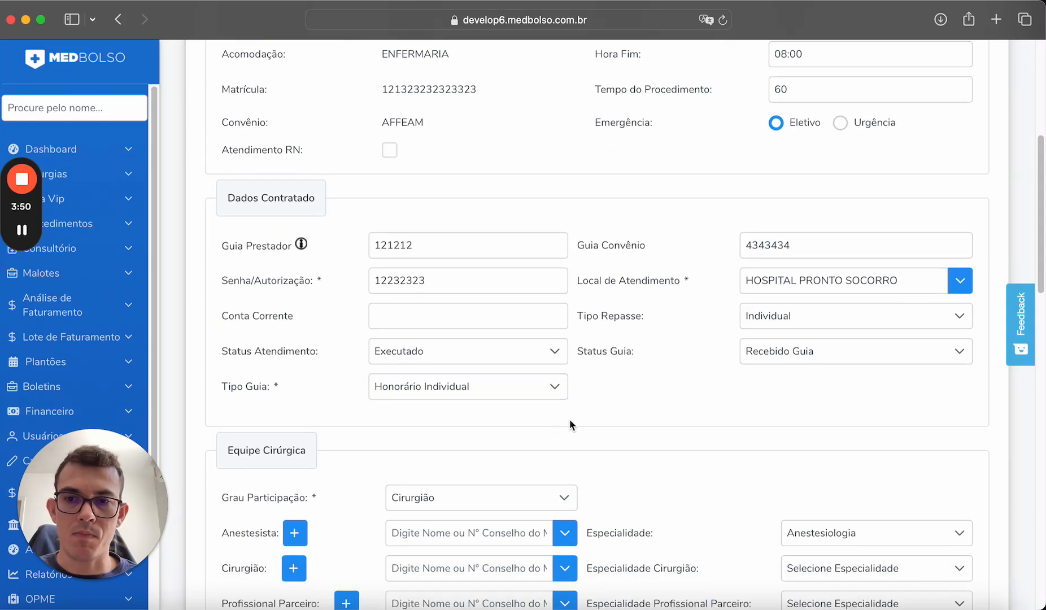
{"action": "scroll", "coordinate": [800, 352], "scroll_direction": "down", "scroll_amount": 1}
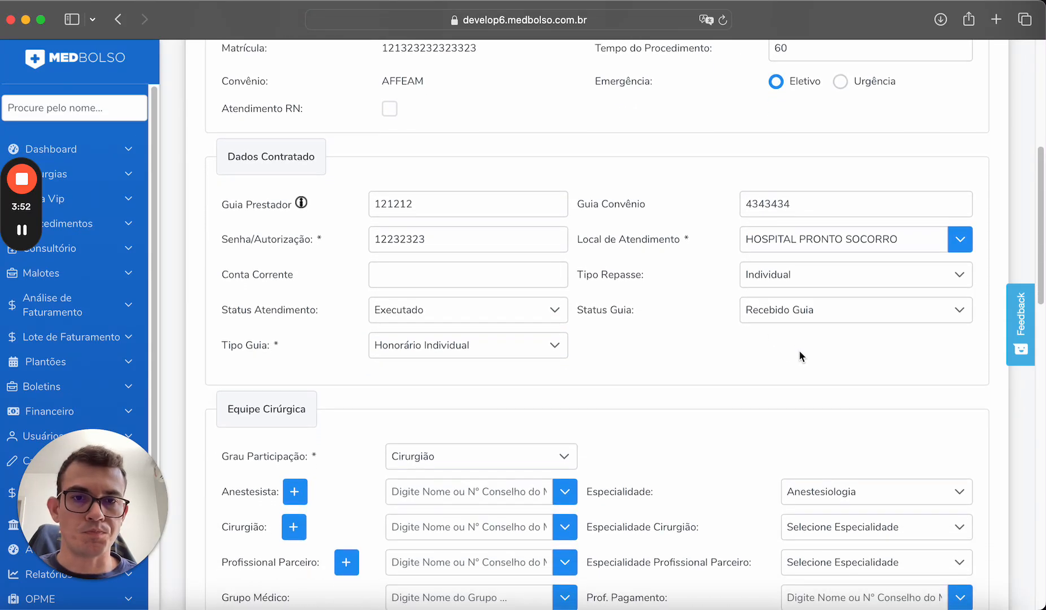
{"action": "left_click", "coordinate": [782, 314]}
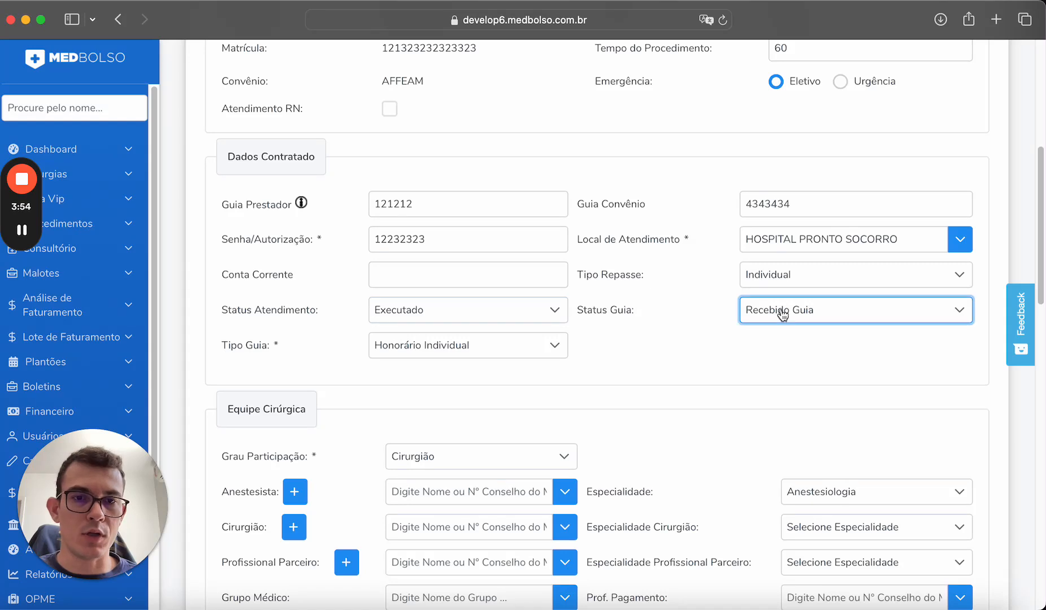
Leave Status Atendimento unchanged, switch Tipo Guia to Consulta and keep Primeira Consulta.
{"action": "left_click", "coordinate": [563, 310]}
{"action": "left_click", "coordinate": [551, 308]}
{"action": "left_click", "coordinate": [553, 345]}
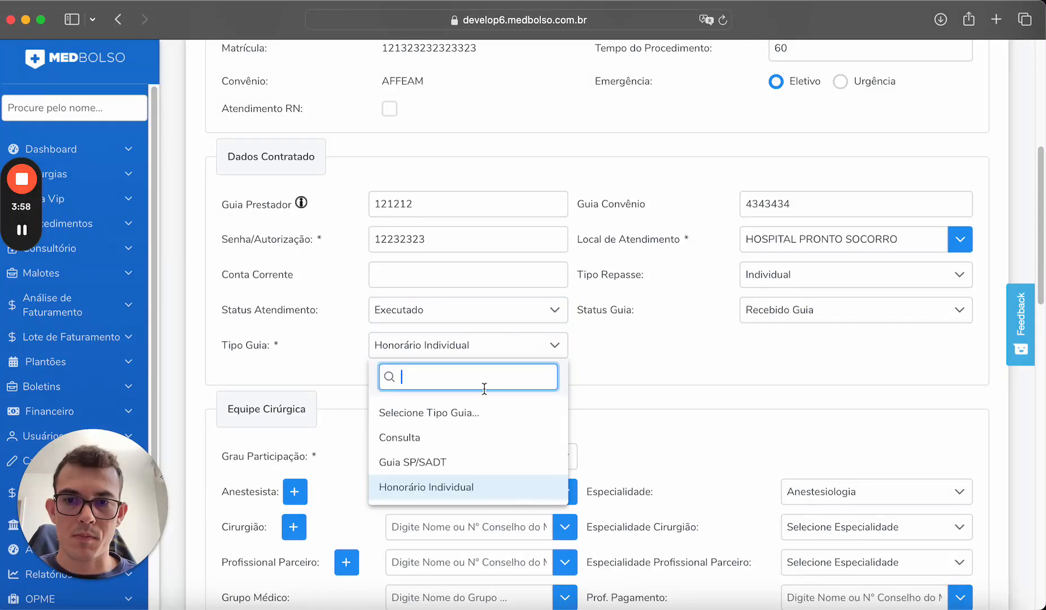
{"action": "left_click", "coordinate": [430, 438]}
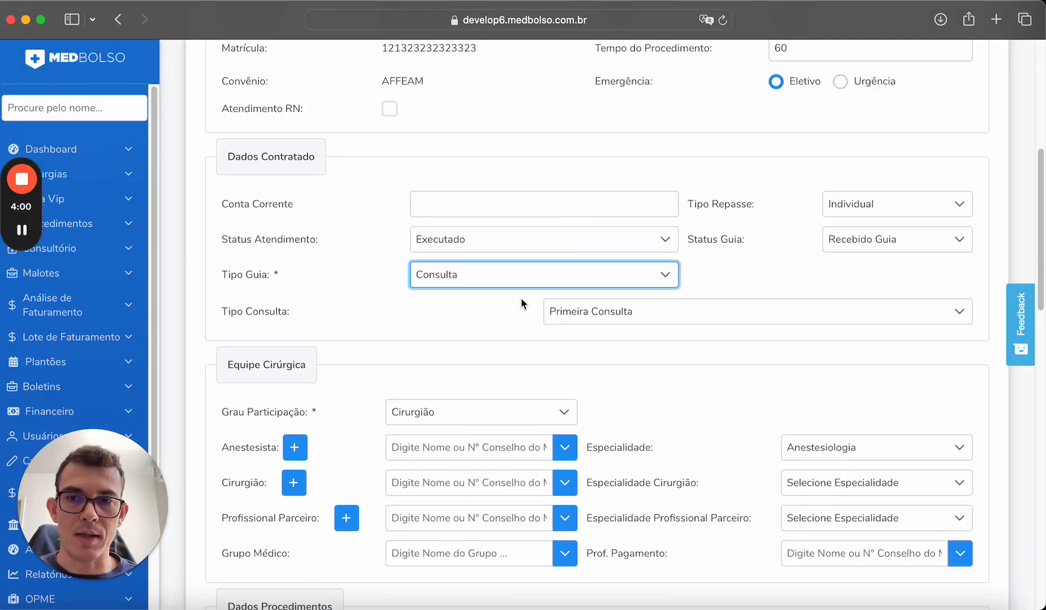
{"action": "left_click", "coordinate": [615, 323]}
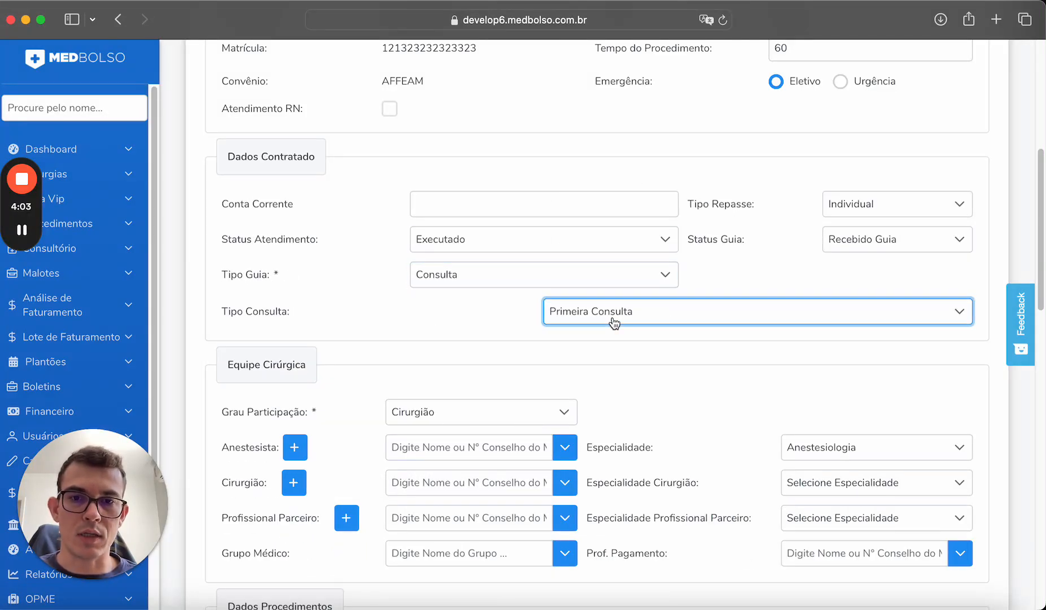
{"action": "left_click", "coordinate": [656, 315]}
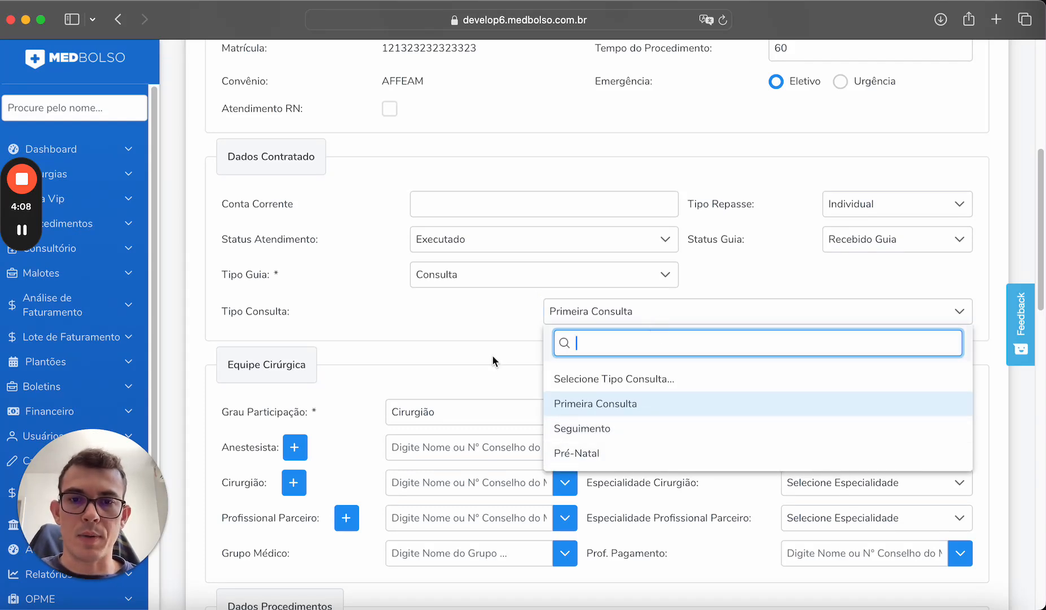
{"action": "left_click", "coordinate": [474, 327]}
{"action": "left_click", "coordinate": [501, 280]}
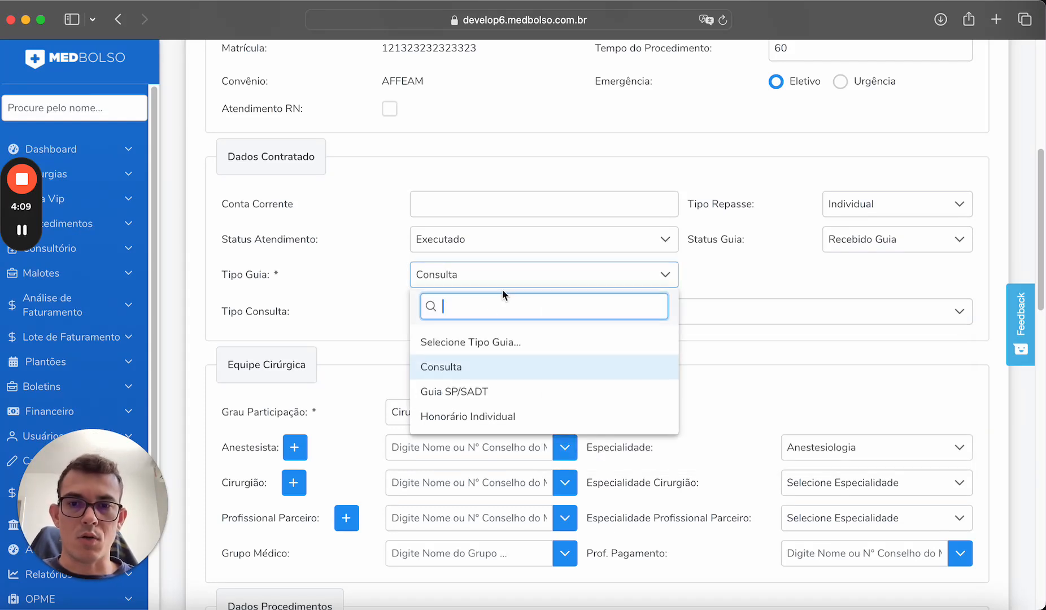
Switch Tipo Guia to Guia SP/SADT and highlight its Tipo Atendimento, Indicador de Acidente and Regime labels.
{"action": "left_click", "coordinate": [476, 390]}
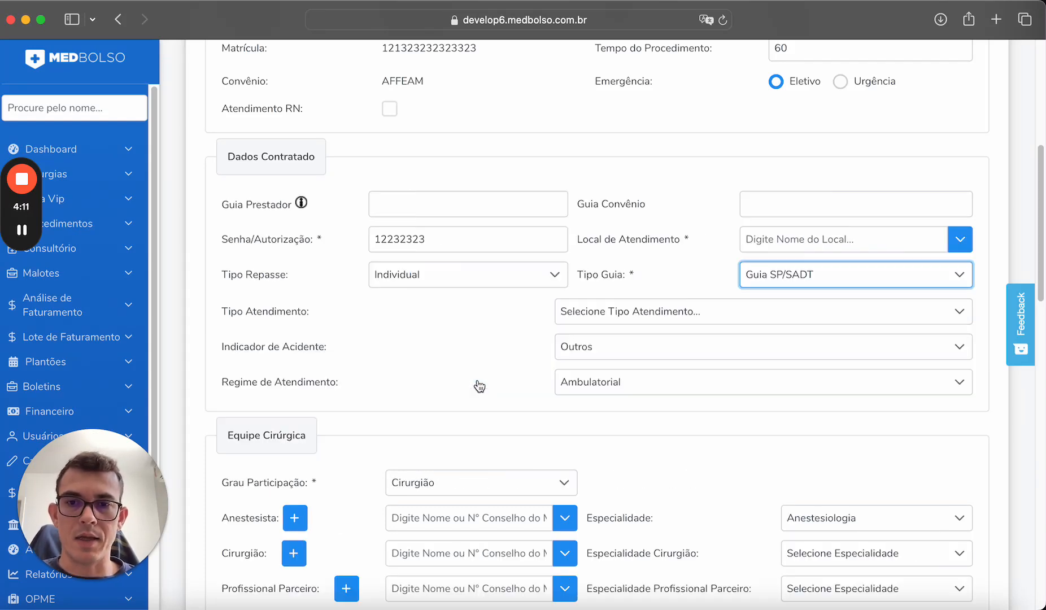
{"action": "left_click", "coordinate": [494, 330]}
{"action": "left_click_drag", "start_coordinate": [226, 314], "coordinate": [316, 325]}
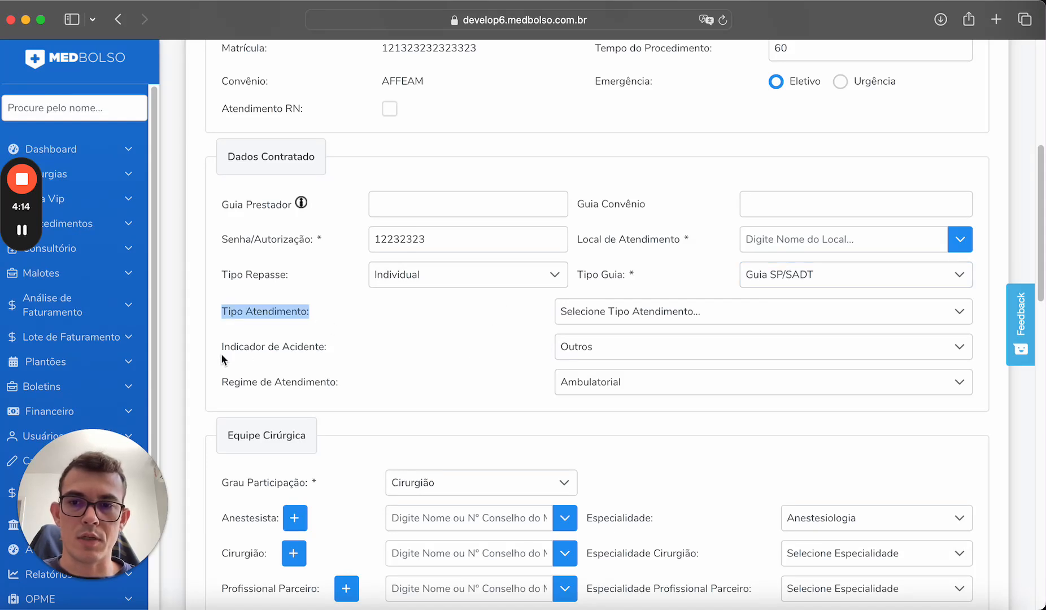
{"action": "left_click_drag", "start_coordinate": [221, 346], "coordinate": [332, 353]}
{"action": "left_click_drag", "start_coordinate": [211, 382], "coordinate": [377, 389]}
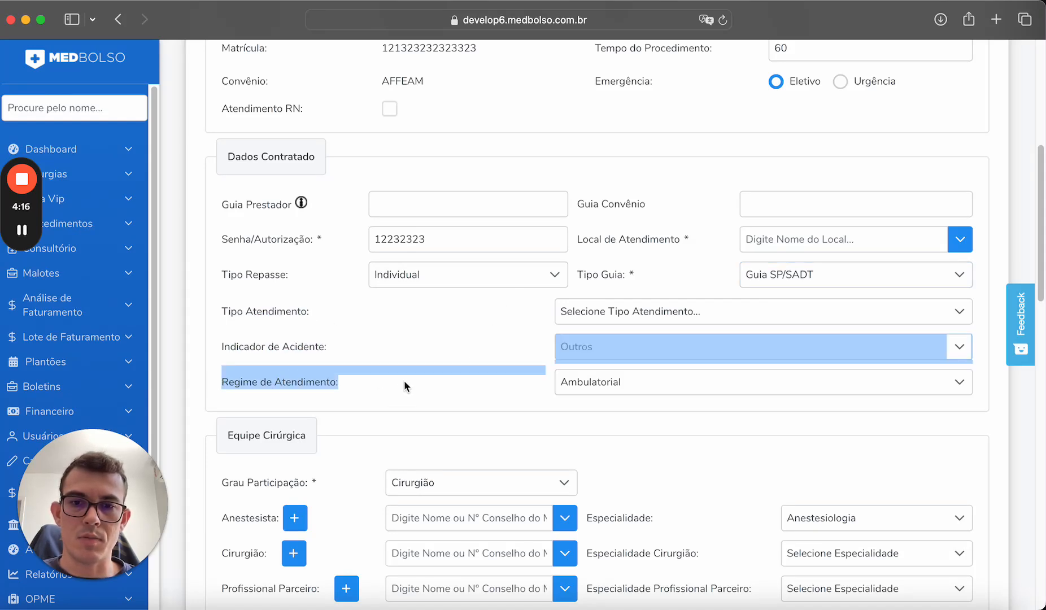
{"action": "left_click", "coordinate": [405, 380]}
Review the attendance type options, then change Tipo Guia back to Honorário Individual.
{"action": "left_click", "coordinate": [661, 322]}
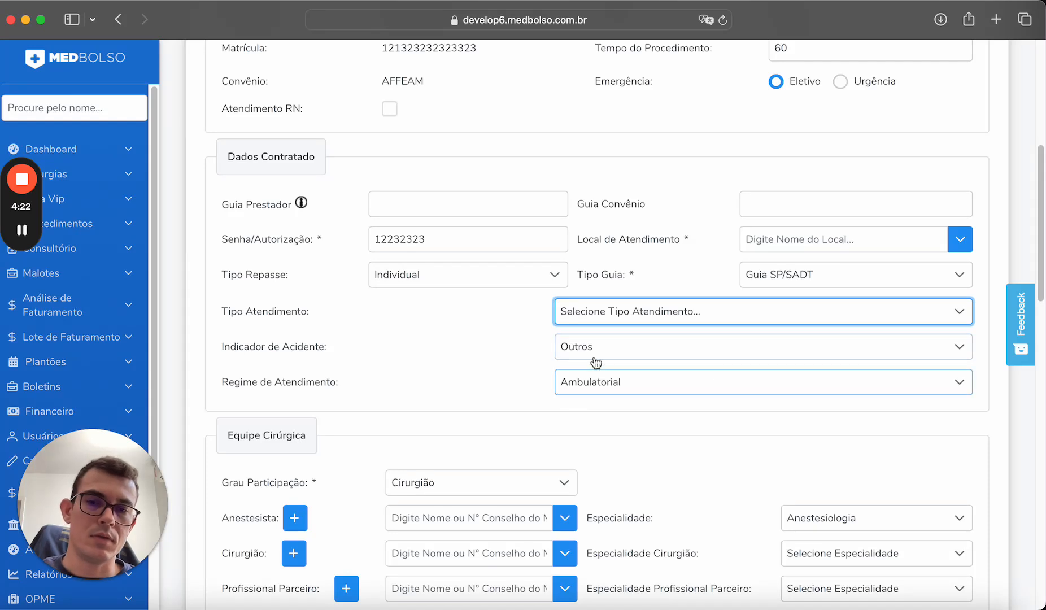
{"action": "left_click", "coordinate": [602, 307]}
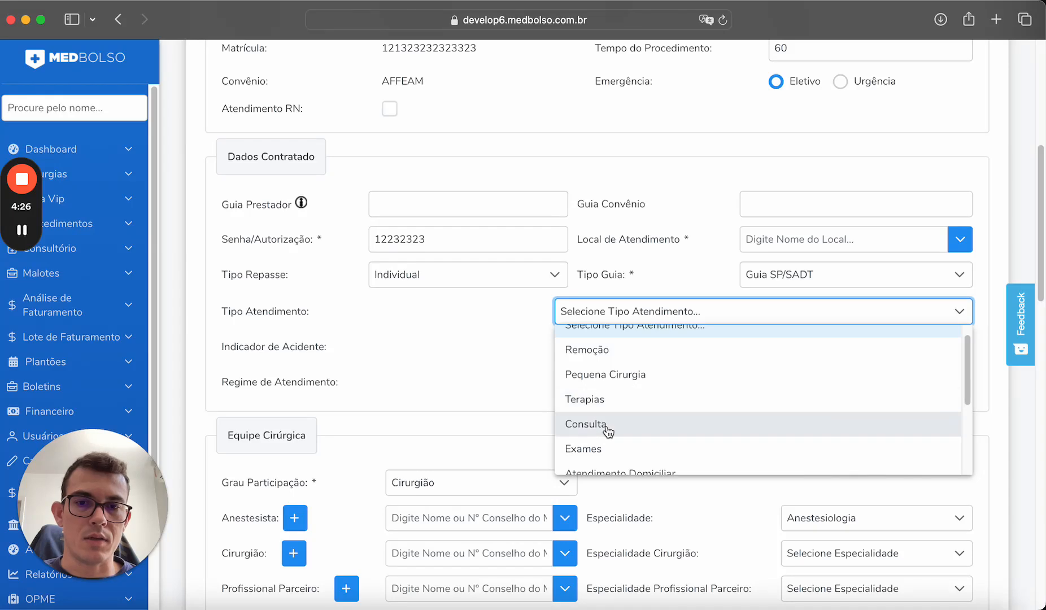
{"action": "scroll", "coordinate": [608, 431], "scroll_direction": "down", "scroll_amount": 2}
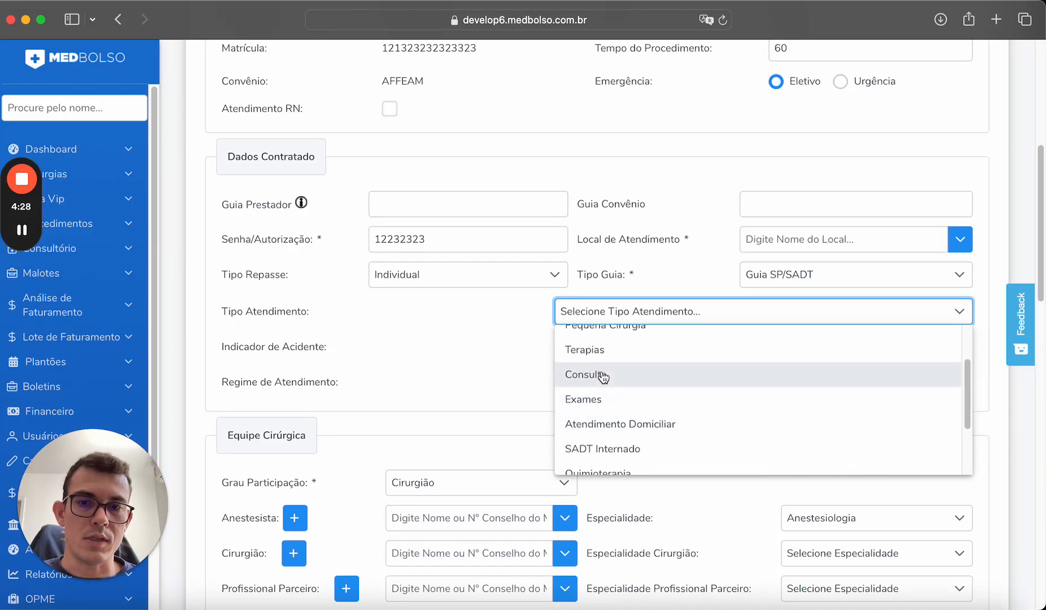
{"action": "scroll", "coordinate": [605, 378], "scroll_direction": "down", "scroll_amount": 5}
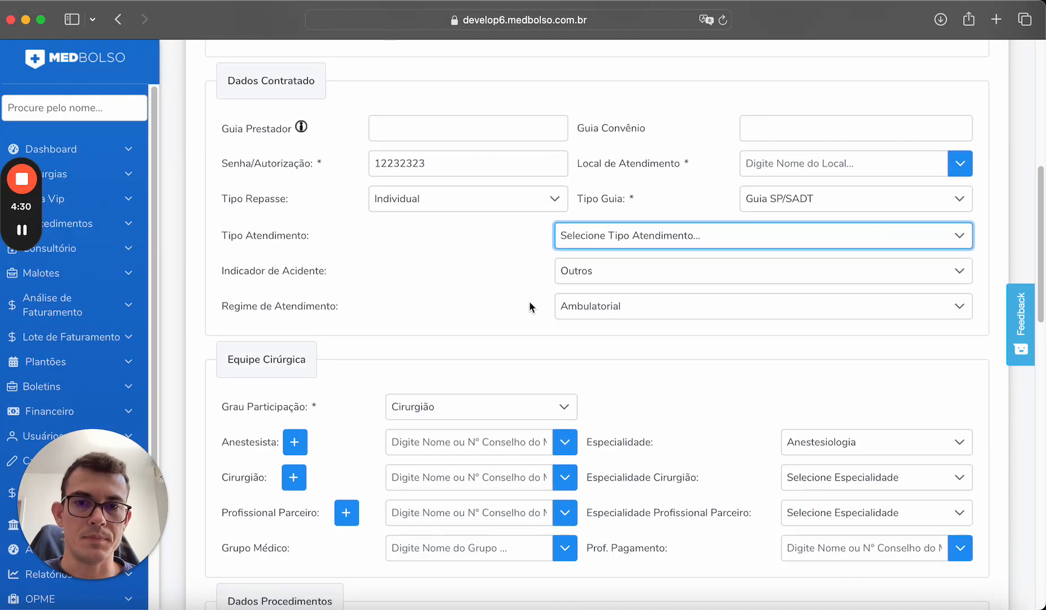
{"action": "left_click", "coordinate": [782, 203]}
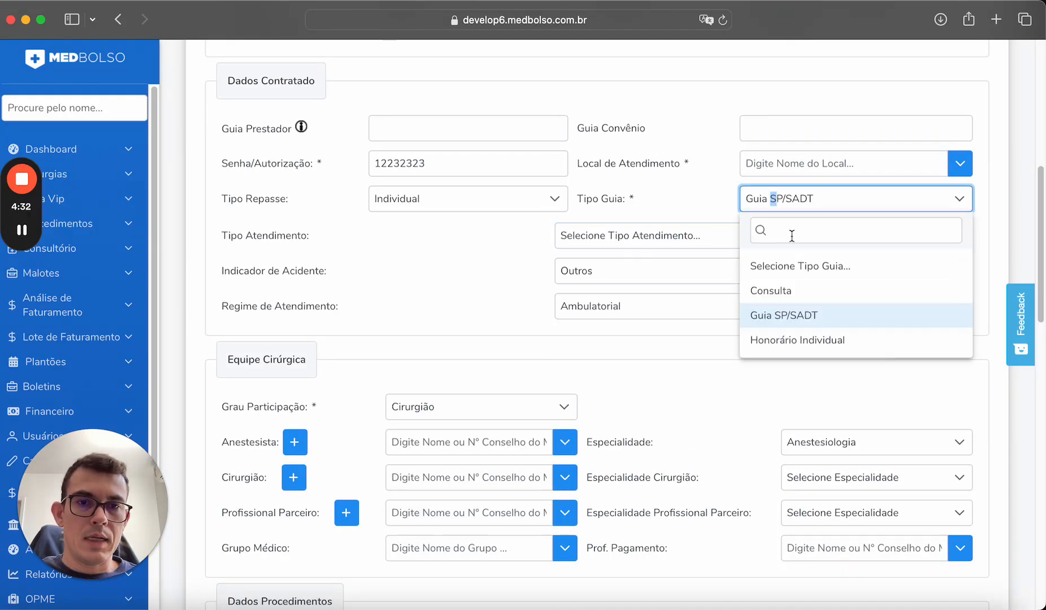
{"action": "left_click", "coordinate": [796, 340]}
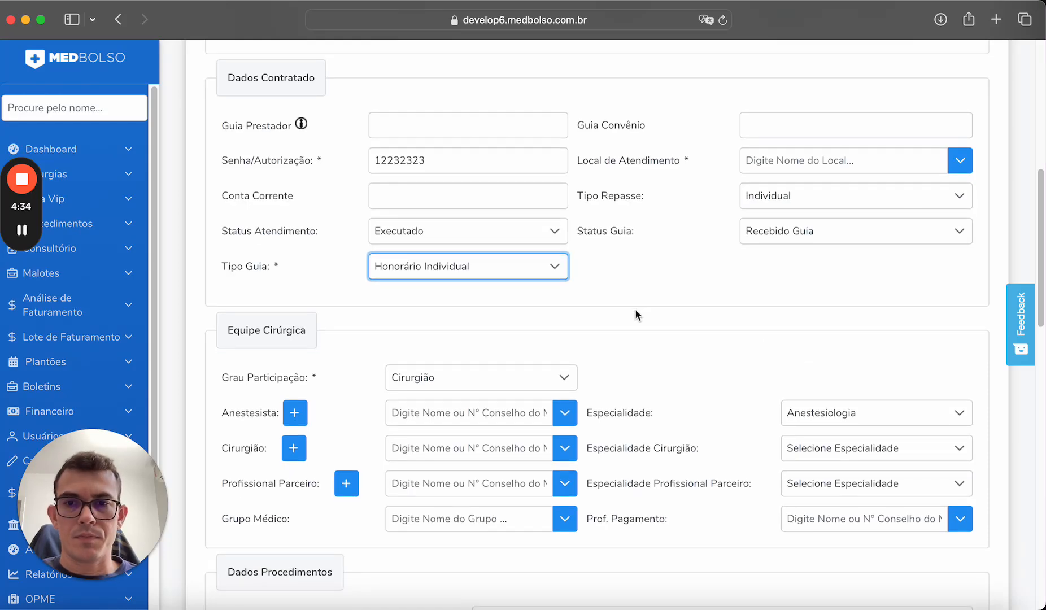
Review the surgical team's participation degree options, keeping Cirurgião.
{"action": "scroll", "coordinate": [624, 320], "scroll_direction": "down", "scroll_amount": 3}
{"action": "scroll", "coordinate": [617, 336], "scroll_direction": "down", "scroll_amount": 1}
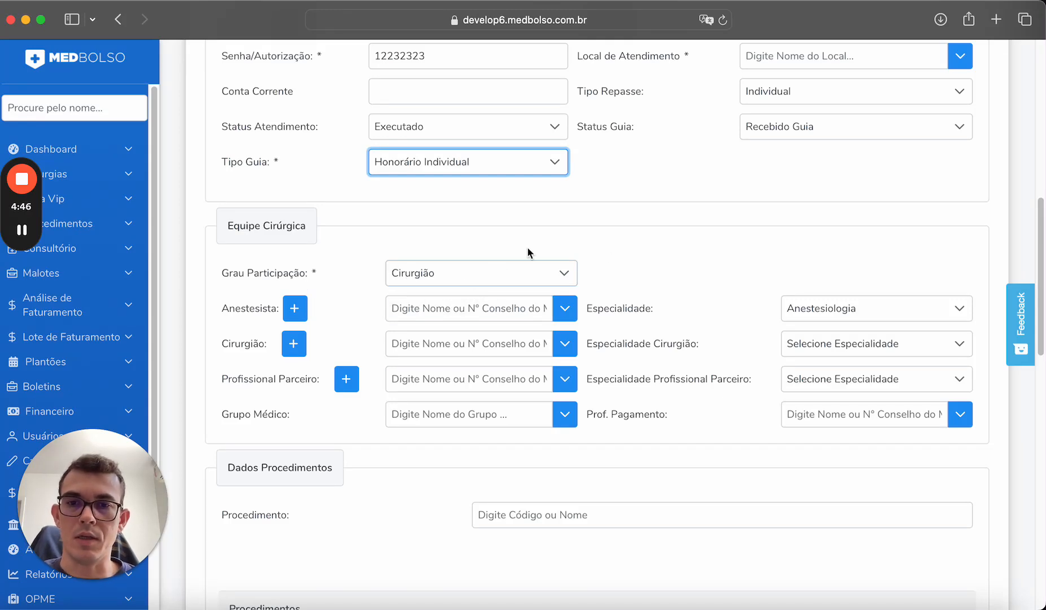
{"action": "left_click", "coordinate": [534, 274]}
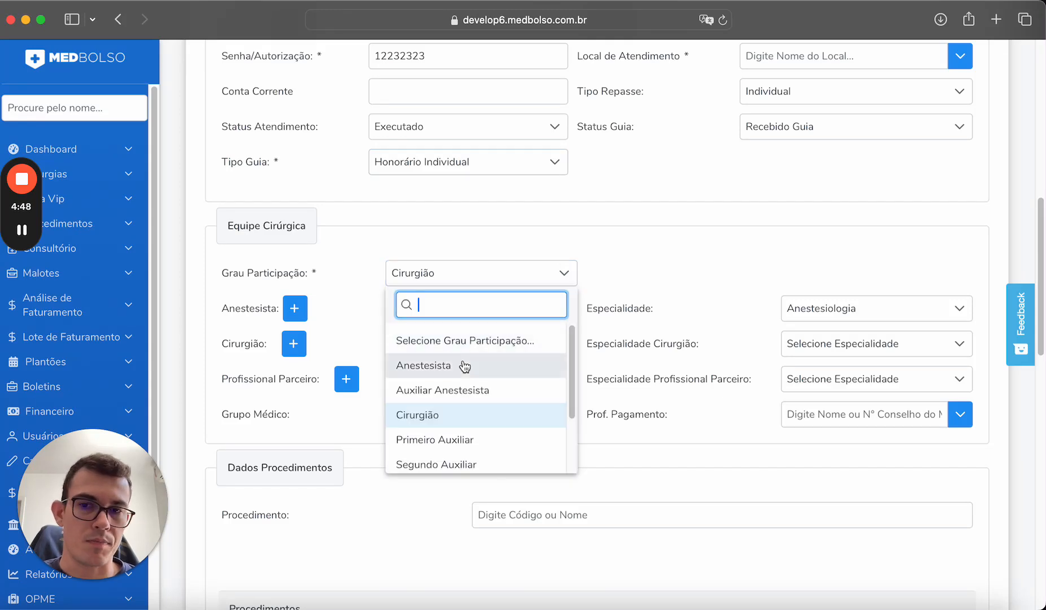
{"action": "scroll", "coordinate": [478, 413], "scroll_direction": "down", "scroll_amount": 5}
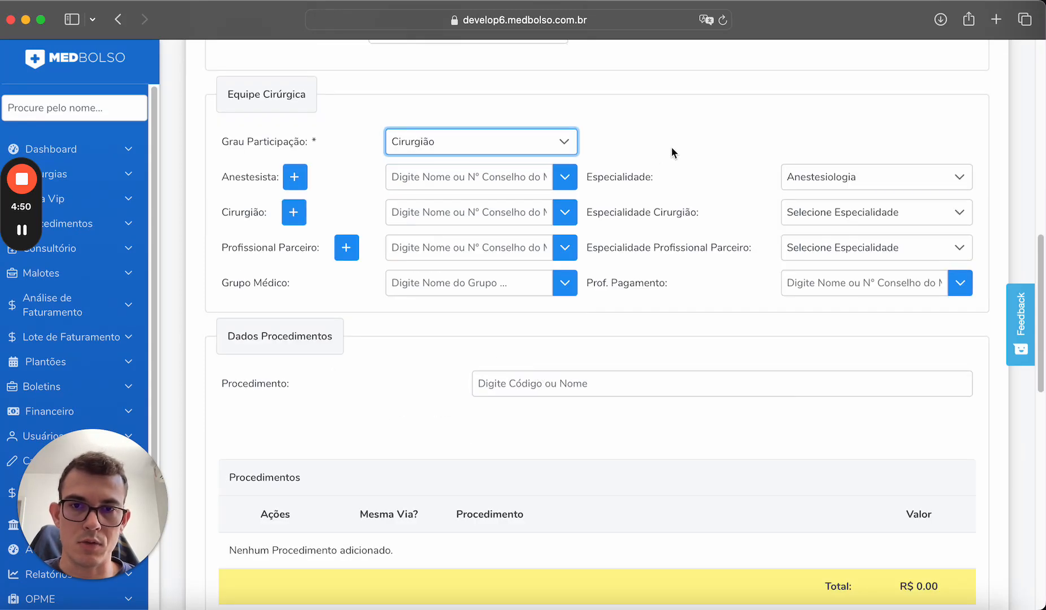
{"action": "scroll", "coordinate": [662, 178], "scroll_direction": "up", "scroll_amount": 5}
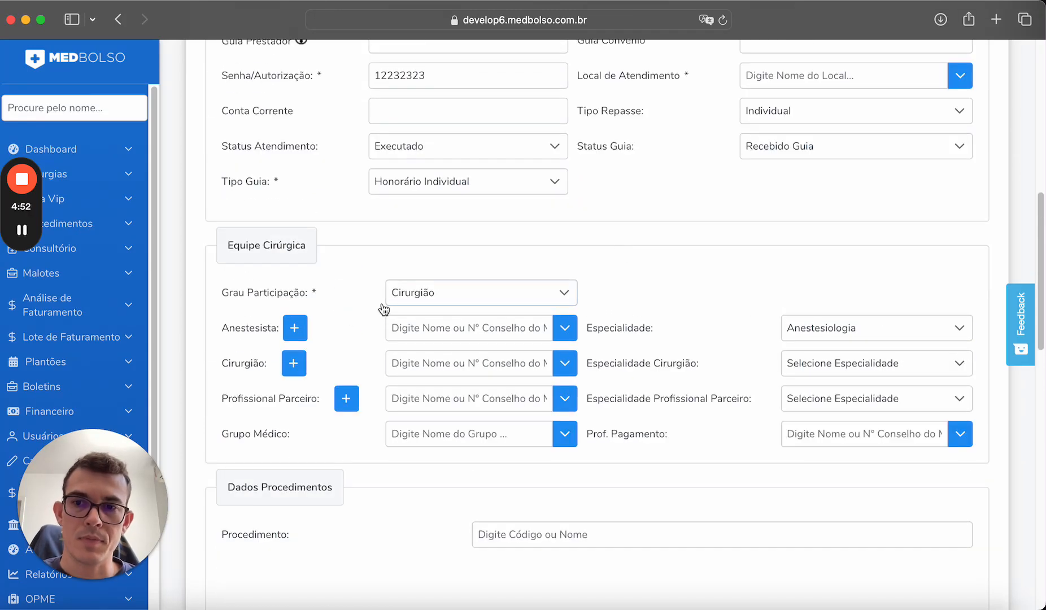
Choose the surgeon from the doctors list, settling on the AAAAAA entry.
{"action": "left_click", "coordinate": [404, 360]}
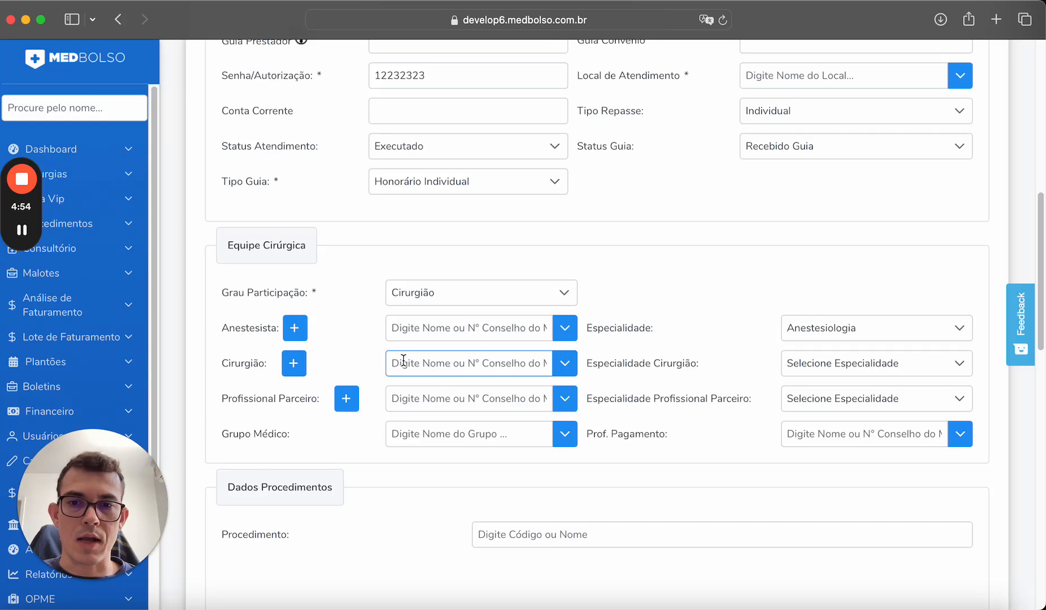
{"action": "left_click", "coordinate": [418, 364]}
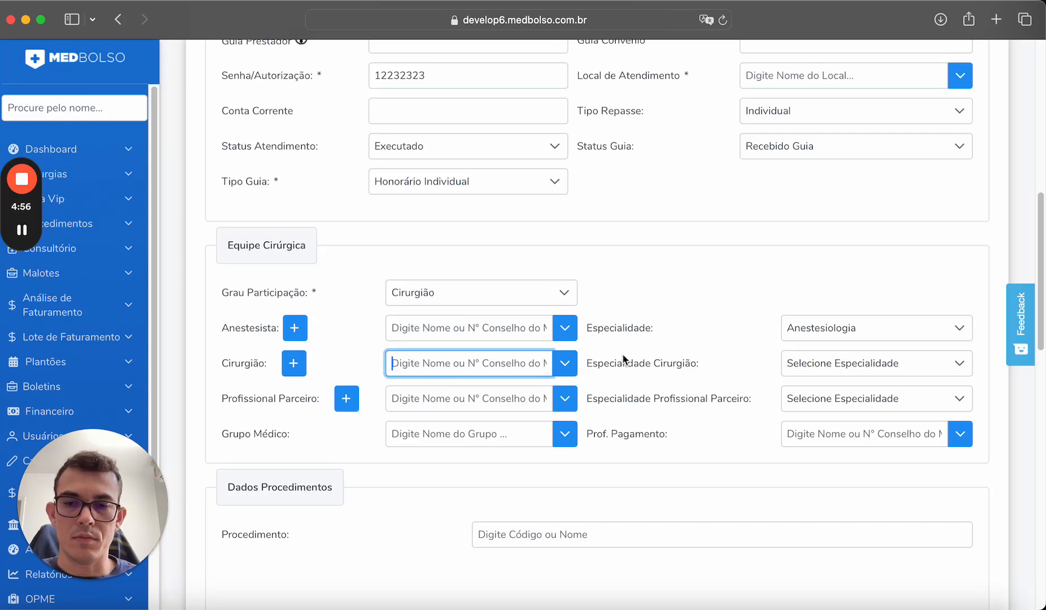
{"action": "left_click", "coordinate": [566, 368]}
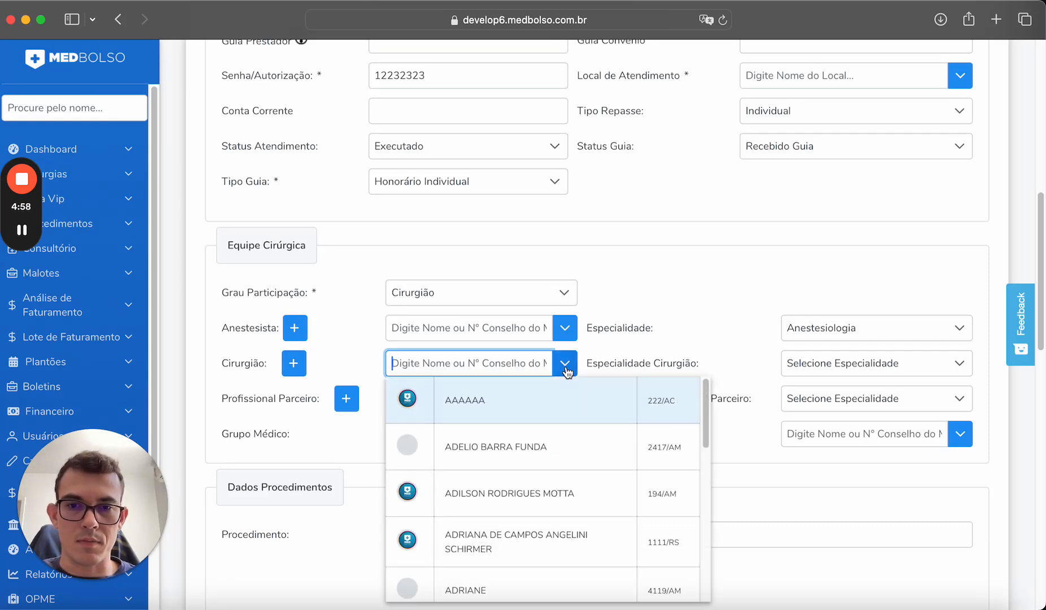
{"action": "left_click", "coordinate": [538, 438]}
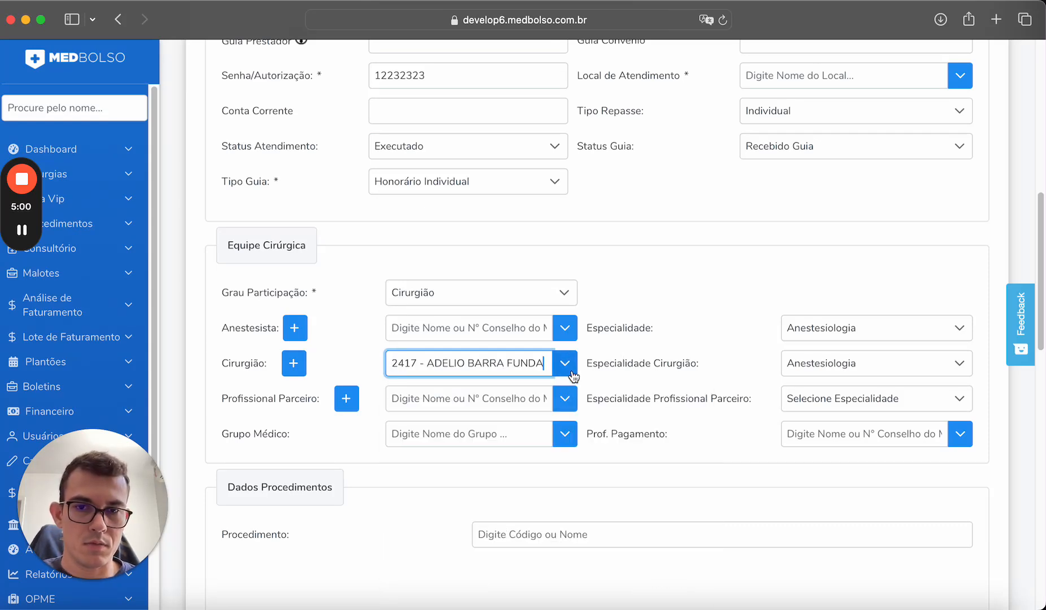
{"action": "left_click", "coordinate": [490, 408]}
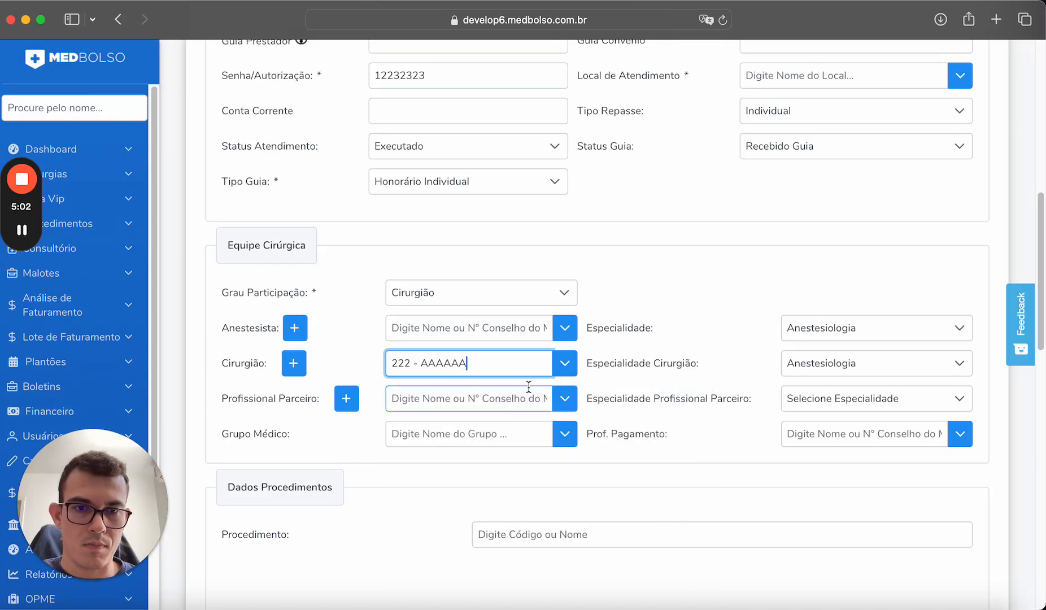
{"action": "left_click", "coordinate": [568, 371]}
{"action": "left_click", "coordinate": [500, 543]}
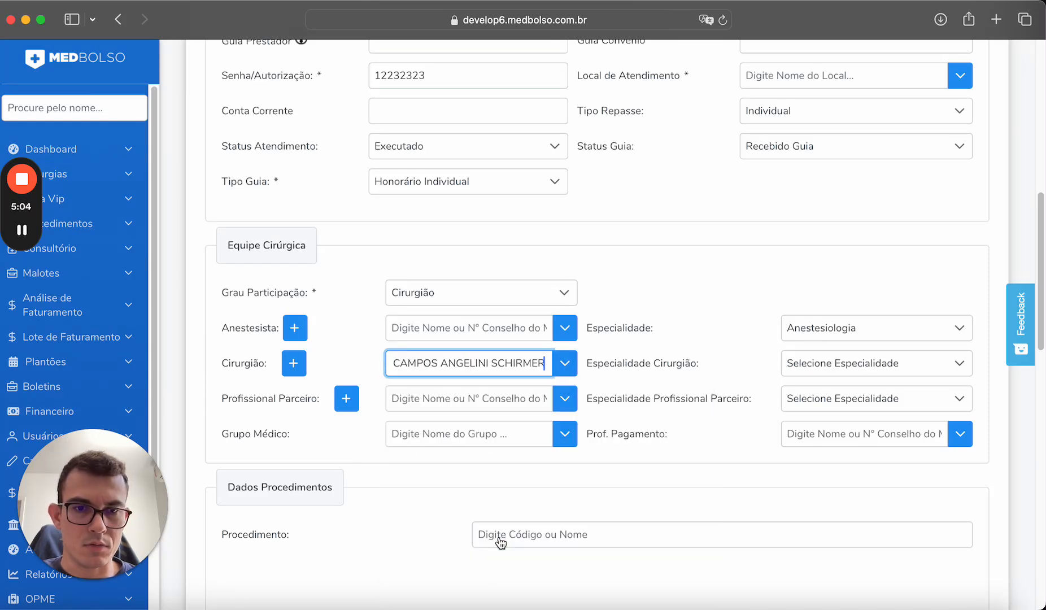
{"action": "left_click", "coordinate": [810, 367]}
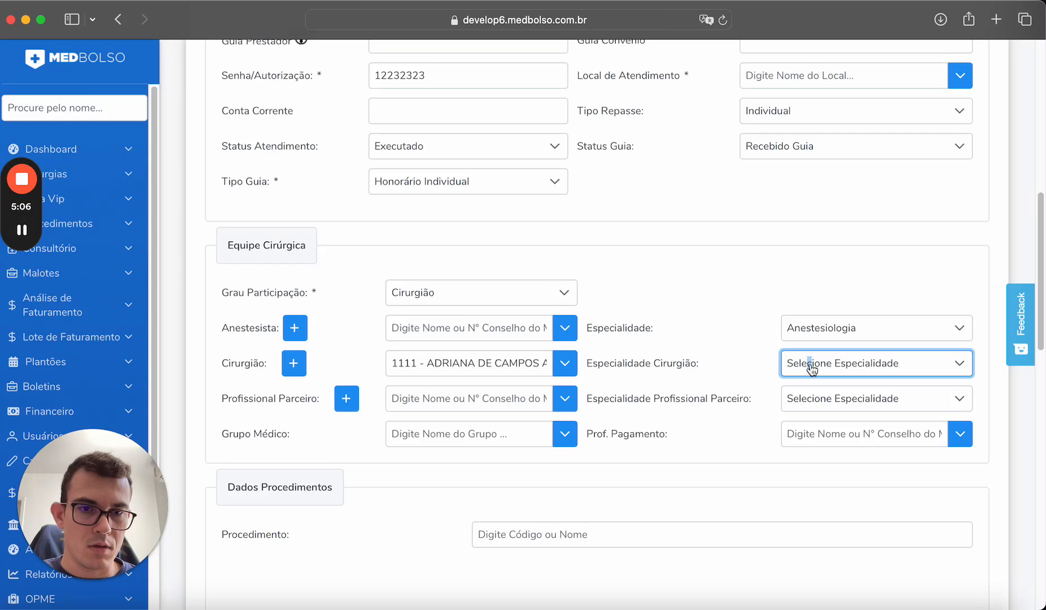
{"action": "left_click", "coordinate": [546, 364]}
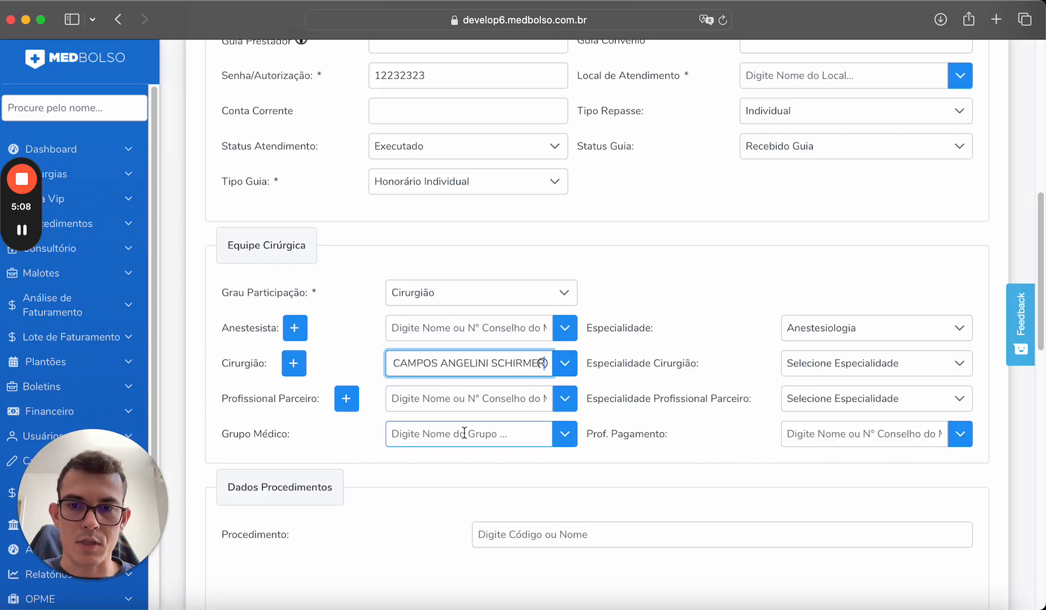
{"action": "left_click", "coordinate": [499, 405]}
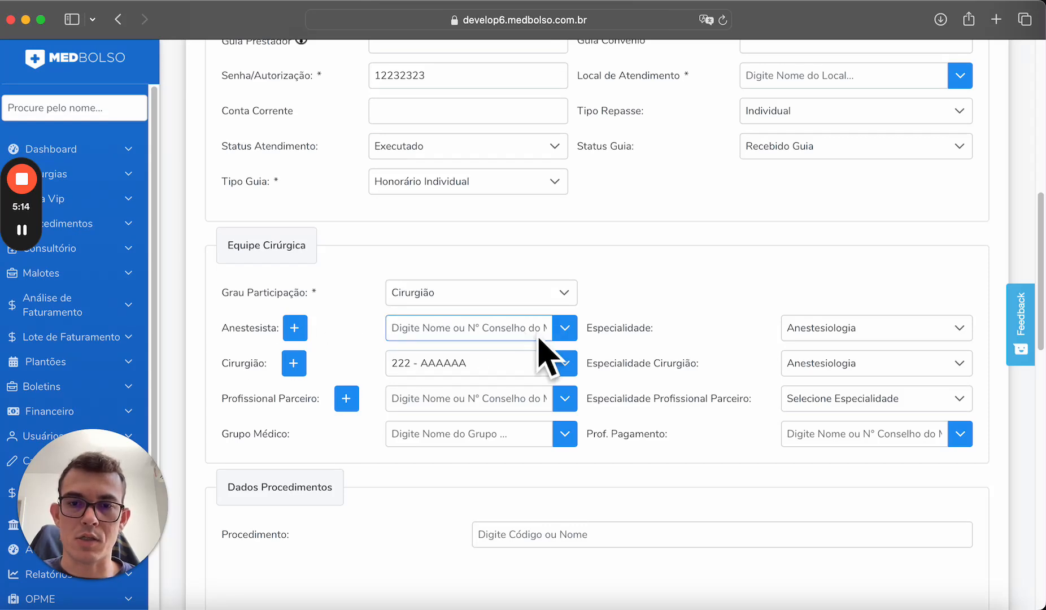
Check the anesthetist list without choosing, then pick a different surgeon from the doctors list.
{"action": "left_click", "coordinate": [577, 335]}
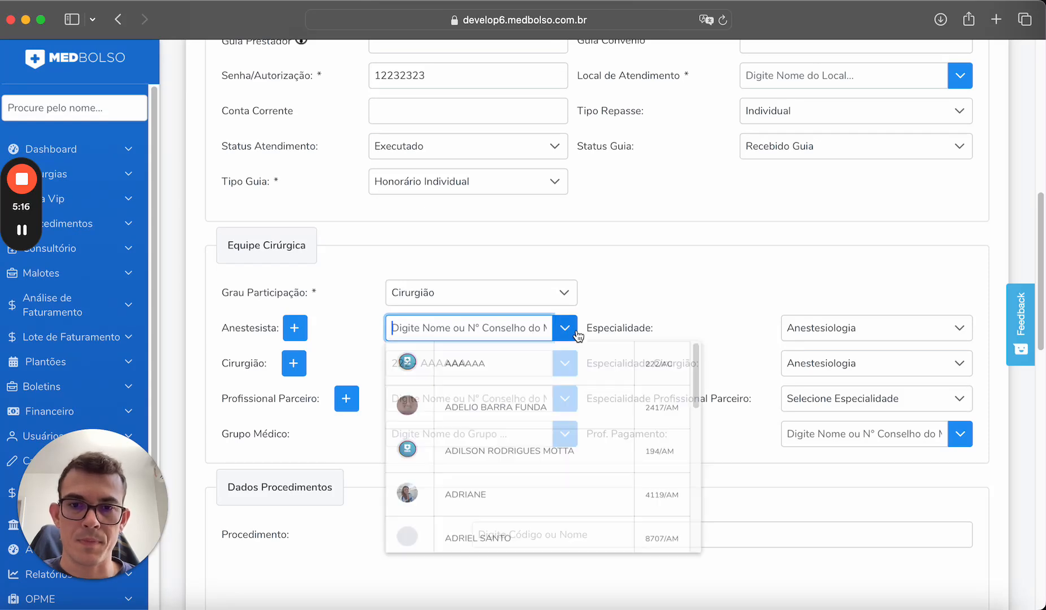
{"action": "left_click", "coordinate": [868, 302]}
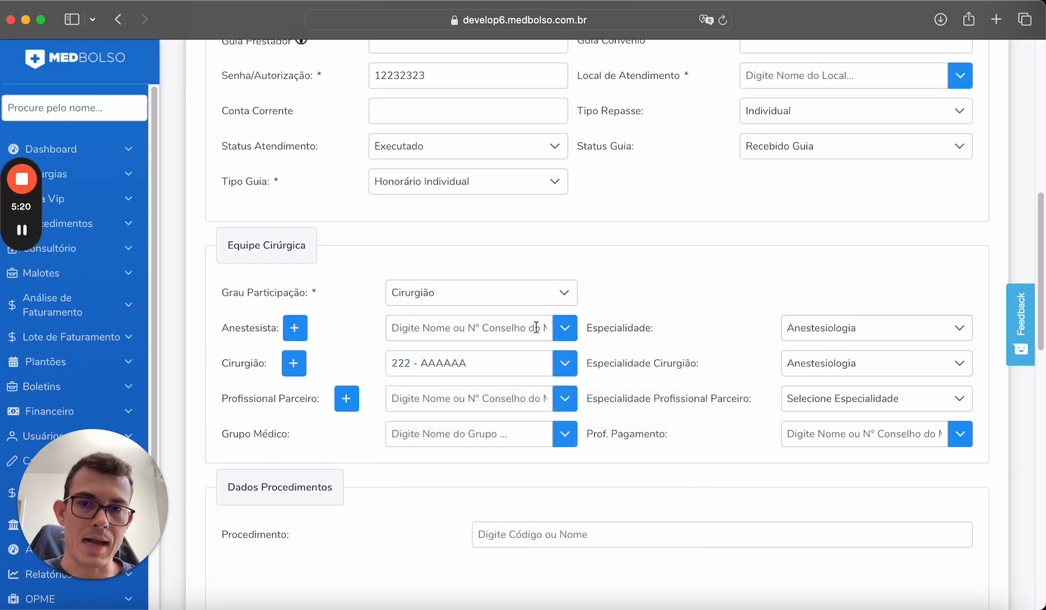
{"action": "left_click", "coordinate": [430, 327]}
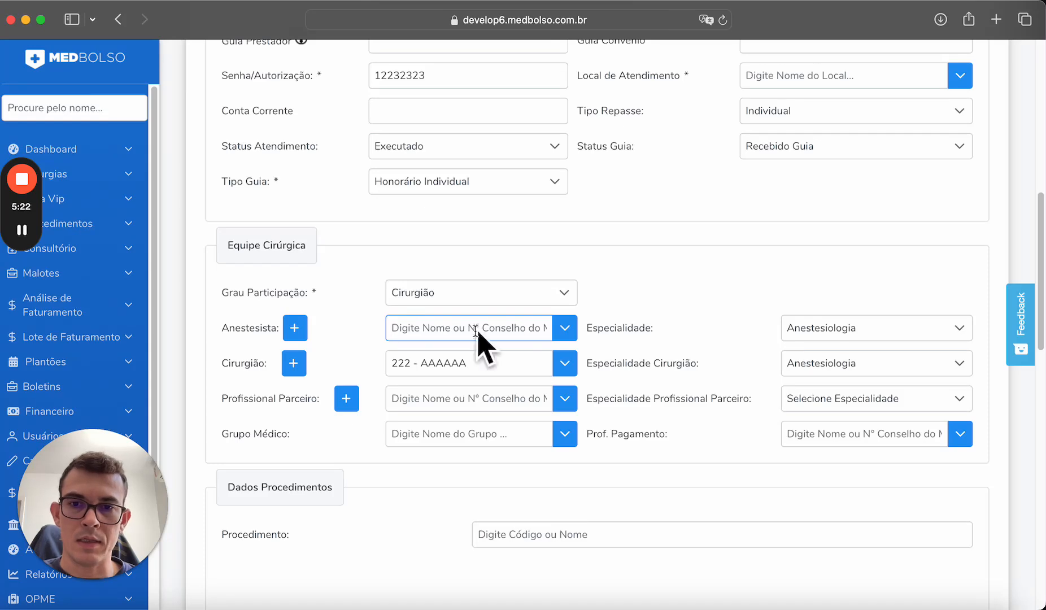
{"action": "left_click", "coordinate": [809, 376]}
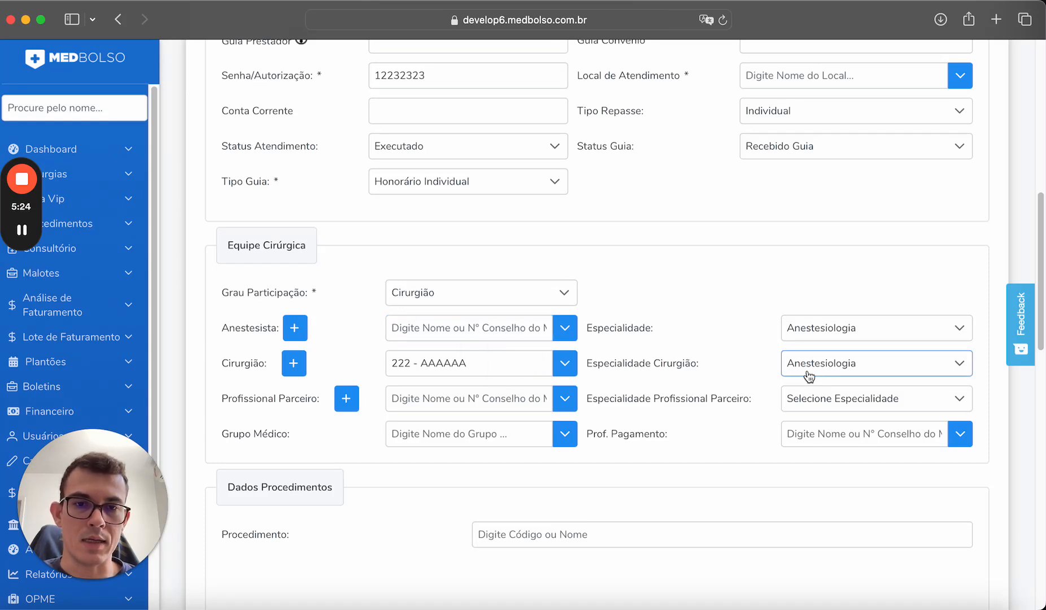
{"action": "left_click", "coordinate": [565, 364]}
{"action": "scroll", "coordinate": [536, 477], "scroll_direction": "down", "scroll_amount": 1}
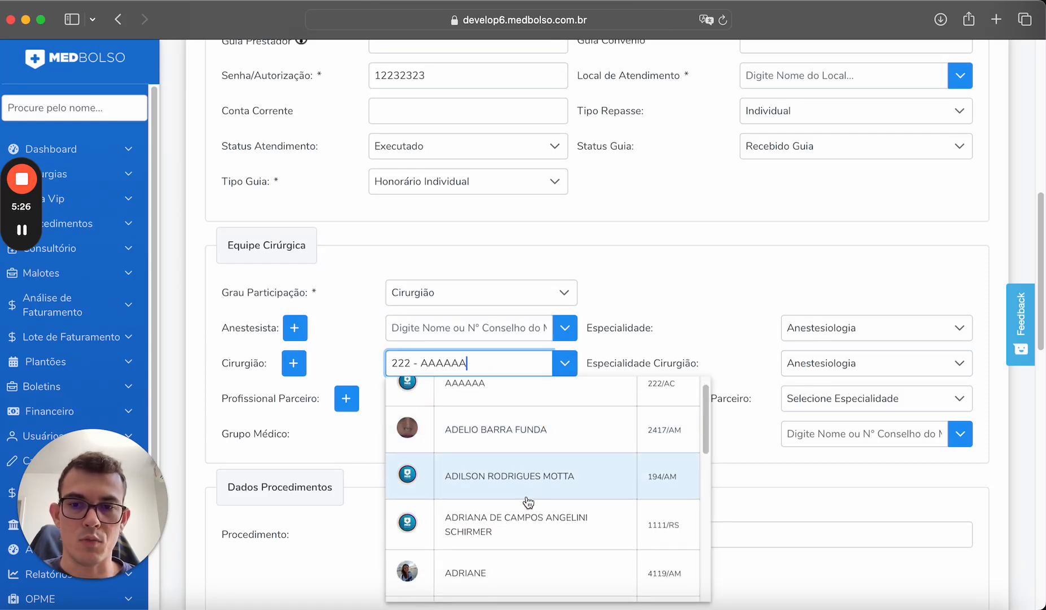
{"action": "left_click", "coordinate": [489, 571]}
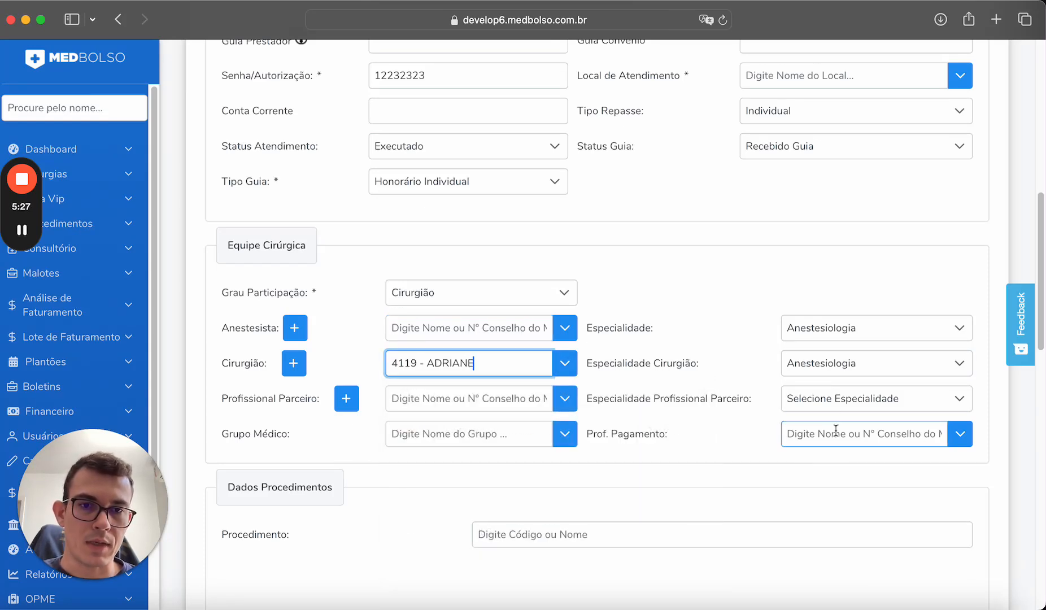
{"action": "left_click", "coordinate": [565, 363]}
{"action": "scroll", "coordinate": [523, 508], "scroll_direction": "down", "scroll_amount": 2}
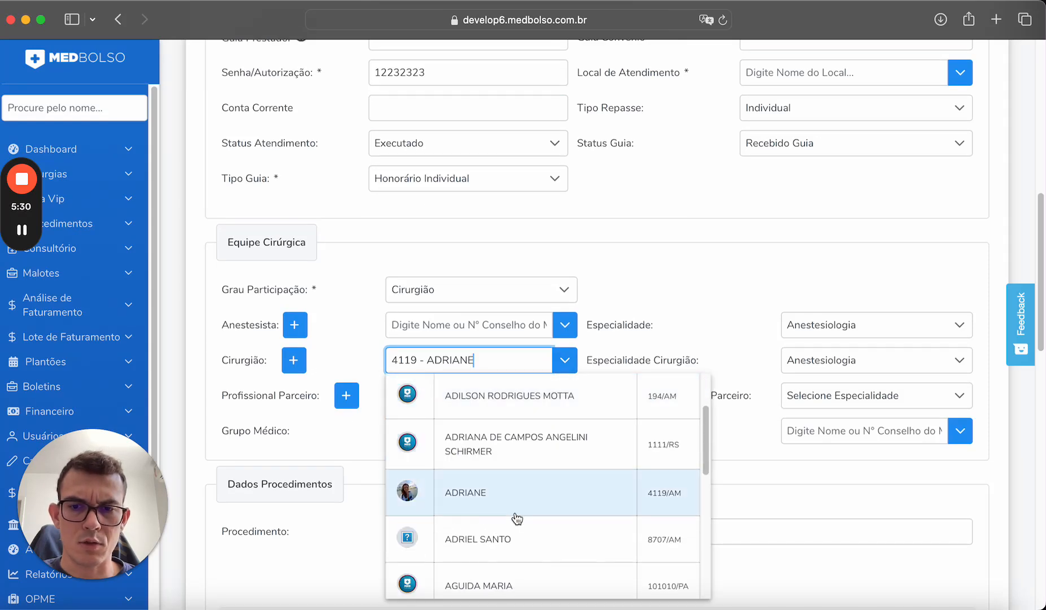
{"action": "left_click", "coordinate": [518, 535]}
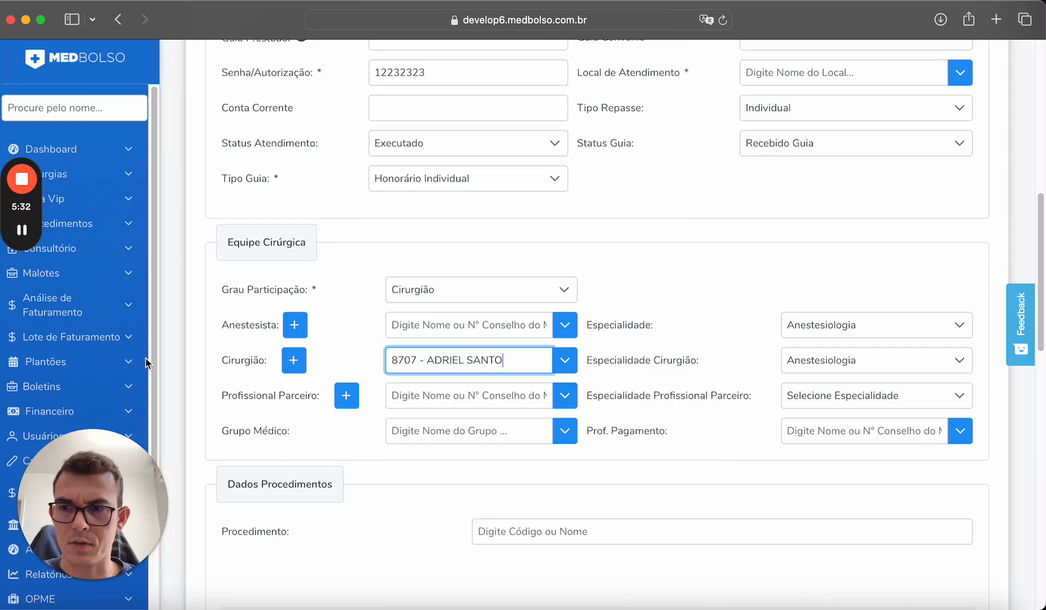
Expand Usuários in the sidebar to reveal the user management pages.
{"action": "scroll", "coordinate": [85, 364], "scroll_direction": "down", "scroll_amount": 1}
{"action": "left_click", "coordinate": [43, 412]}
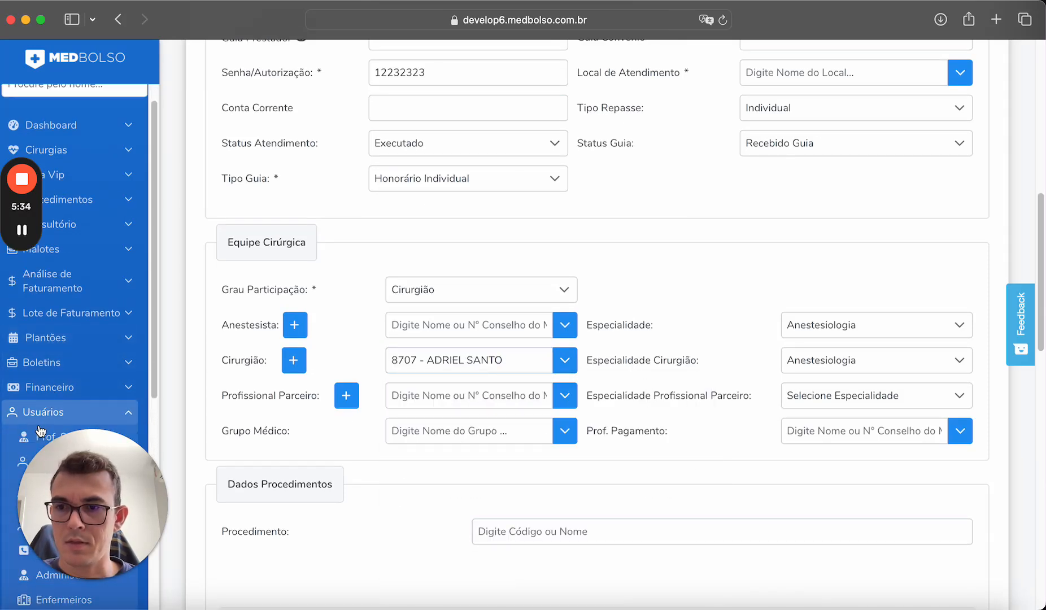
{"action": "scroll", "coordinate": [40, 431], "scroll_direction": "down", "scroll_amount": 2}
Open the health professionals list in a new tab and show its Especialidade column.
{"action": "right_click", "coordinate": [68, 384]}
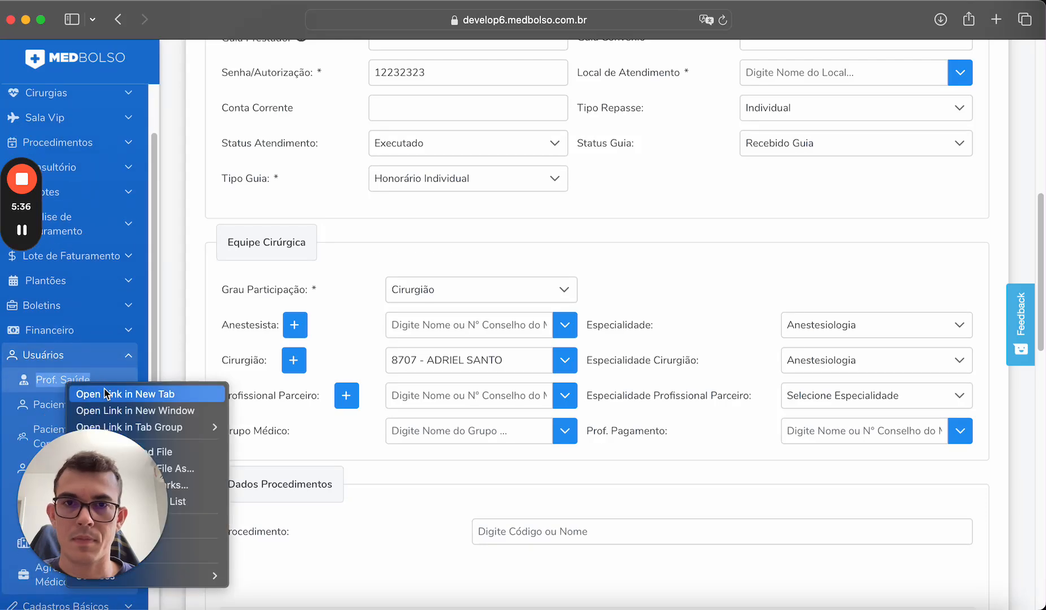
{"action": "left_click", "coordinate": [106, 394]}
{"action": "left_click", "coordinate": [774, 51]}
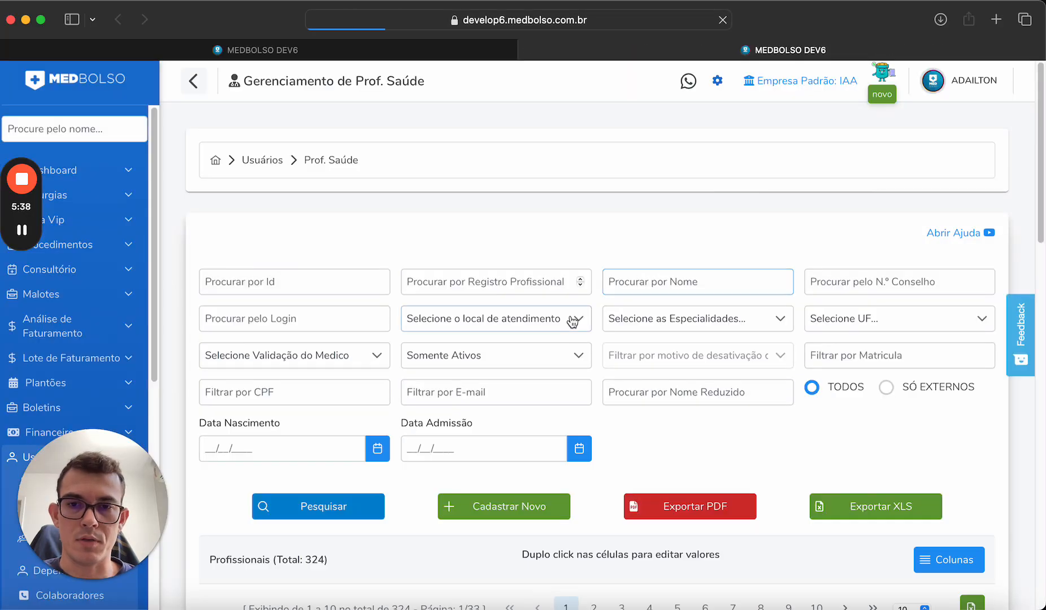
{"action": "scroll", "coordinate": [573, 321], "scroll_direction": "down", "scroll_amount": 6}
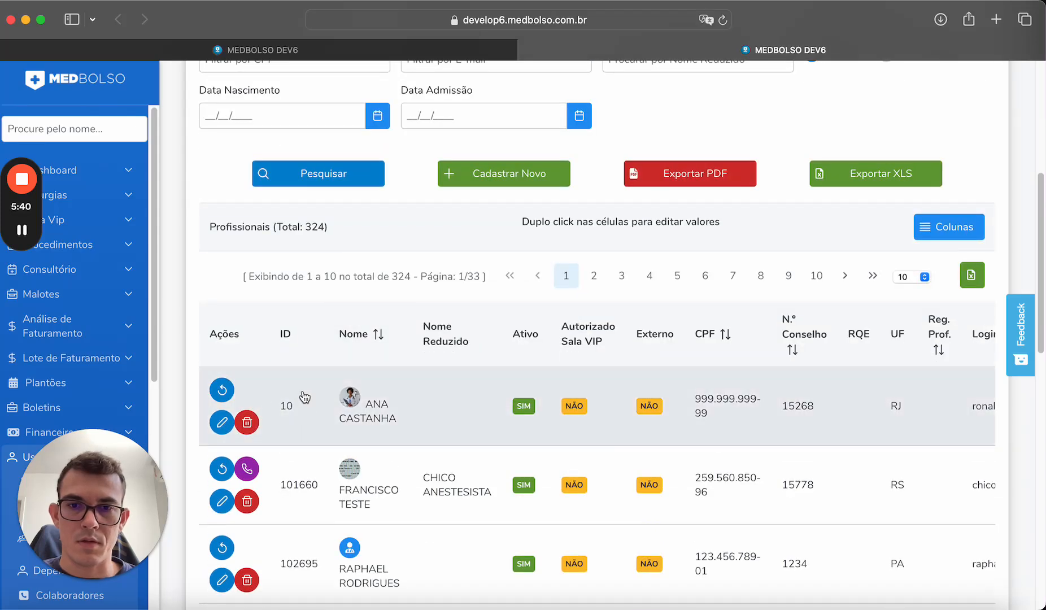
{"action": "left_click", "coordinate": [940, 232]}
{"action": "scroll", "coordinate": [923, 322], "scroll_direction": "down", "scroll_amount": 3}
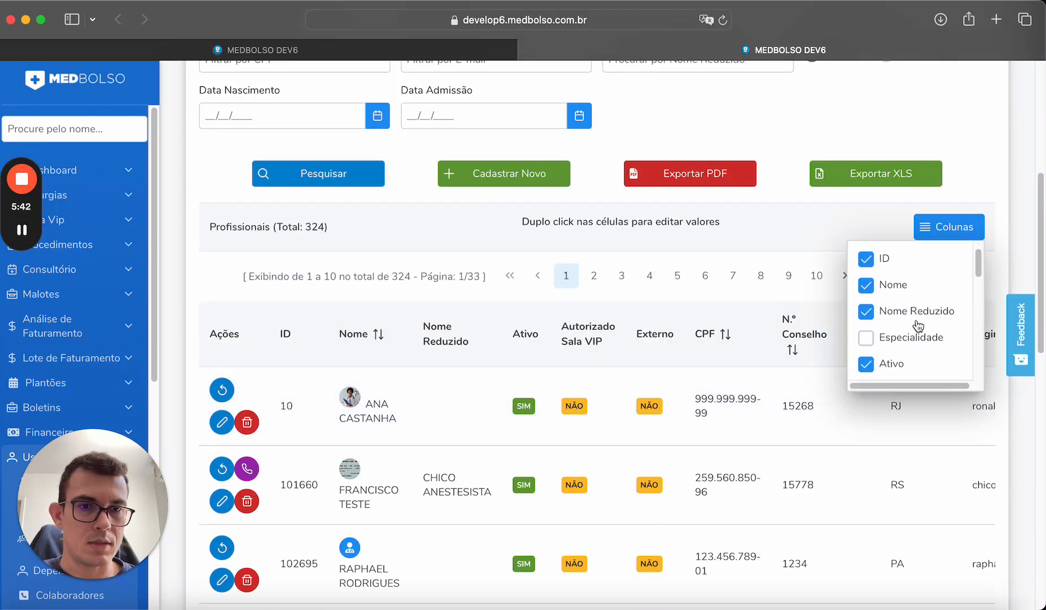
{"action": "left_click", "coordinate": [874, 322]}
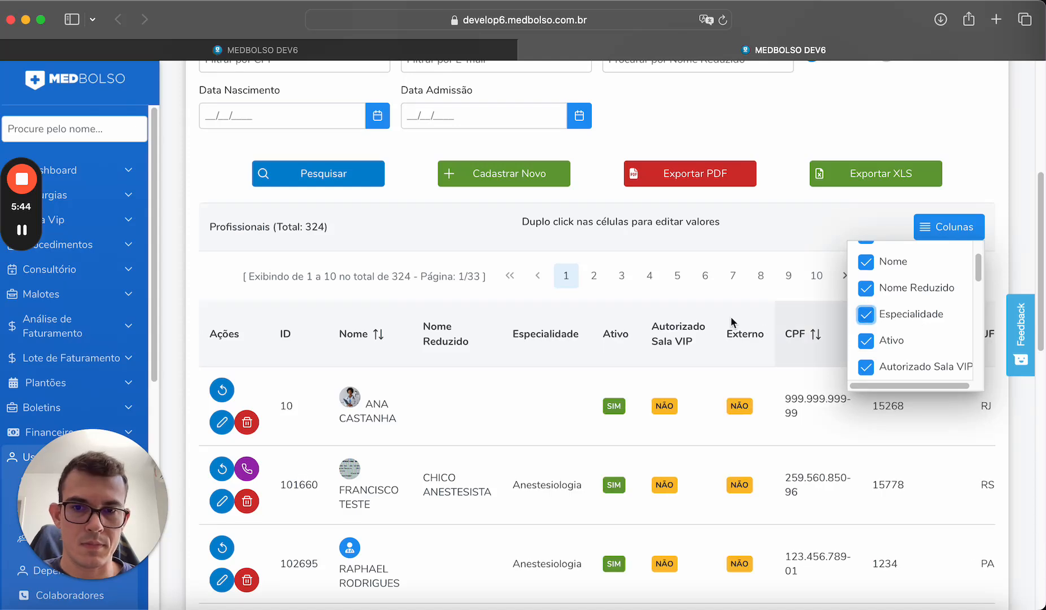
Add Ortopedista to the first listed professional's specialties, save, and return to the guide form.
{"action": "left_click", "coordinate": [225, 423]}
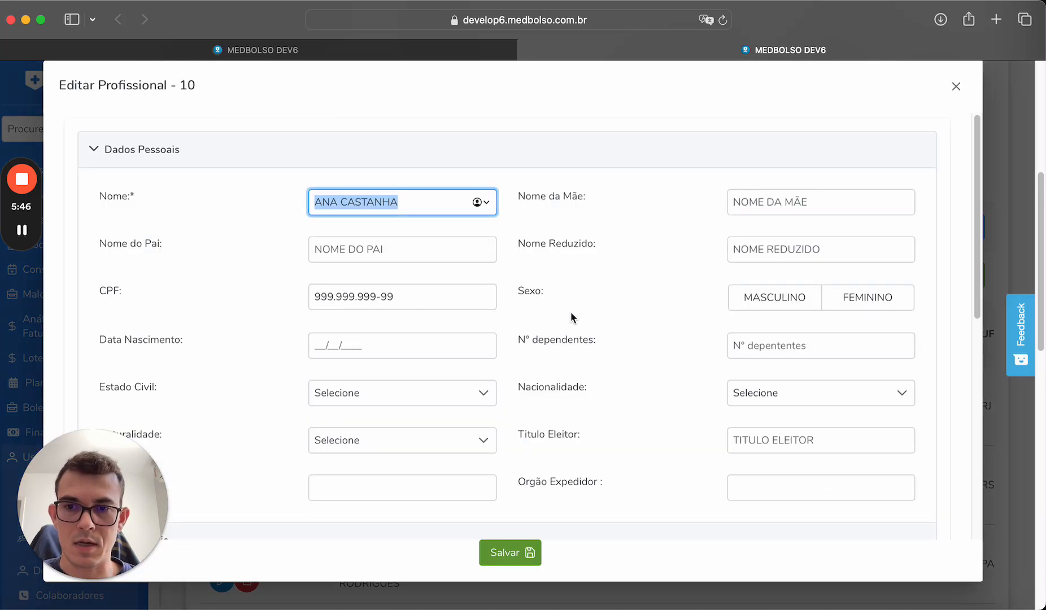
{"action": "scroll", "coordinate": [572, 316], "scroll_direction": "down", "scroll_amount": 10}
{"action": "left_click", "coordinate": [381, 340]}
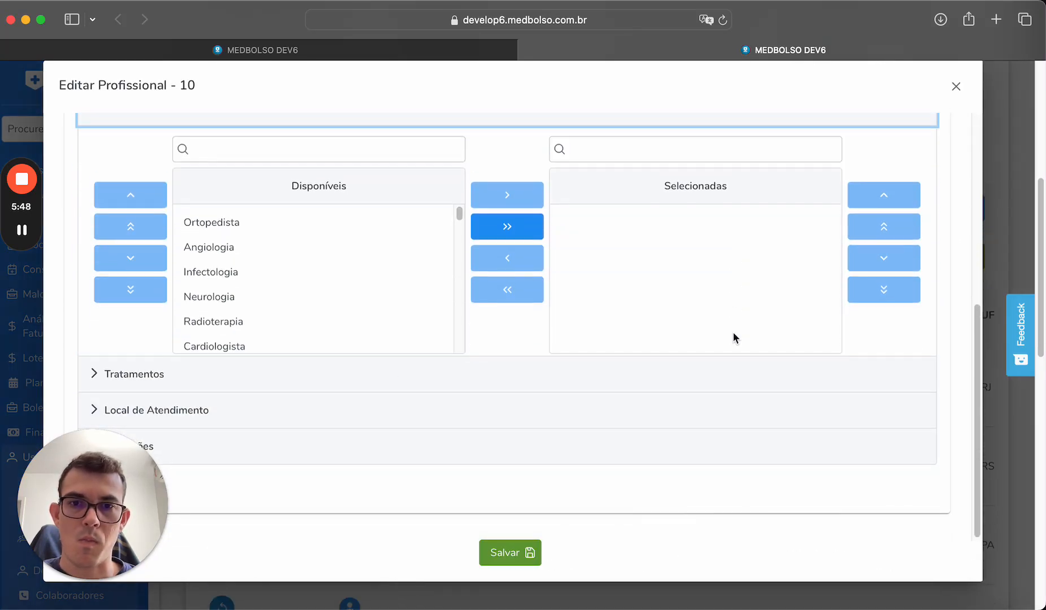
{"action": "left_click", "coordinate": [371, 220]}
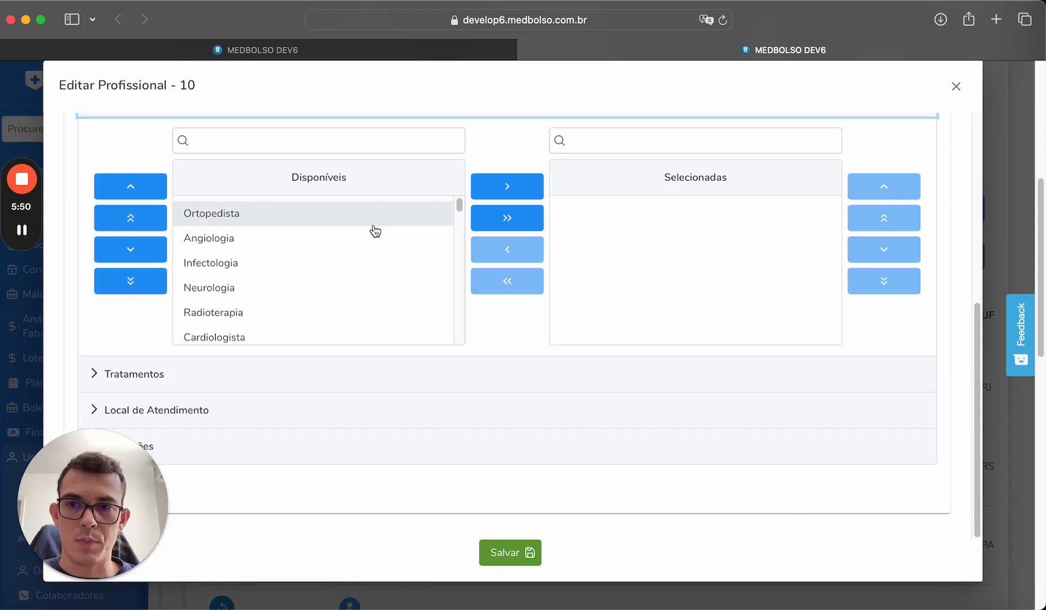
{"action": "left_click", "coordinate": [492, 192]}
{"action": "left_click", "coordinate": [510, 552]}
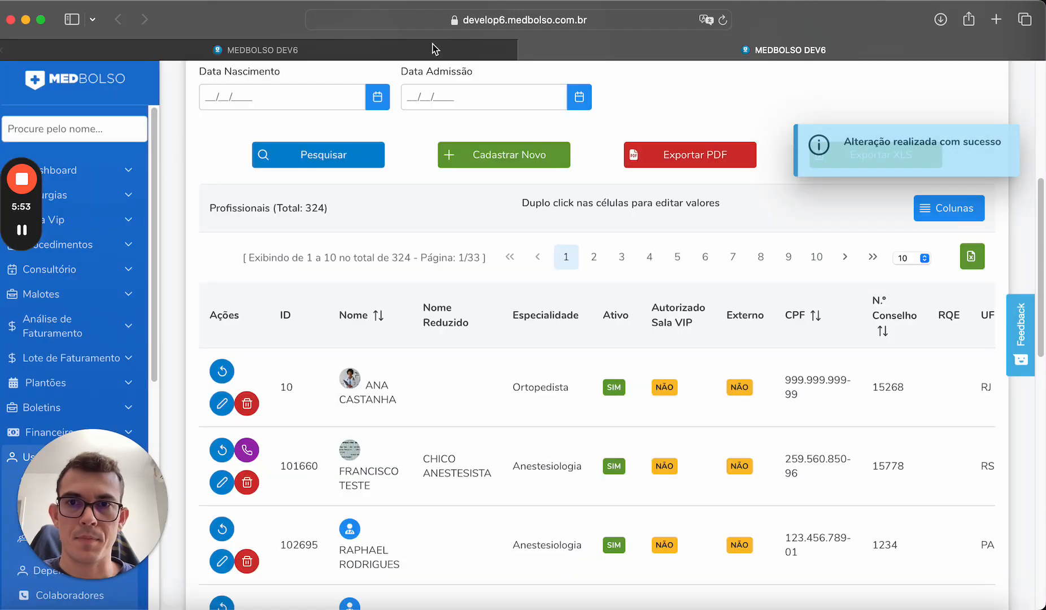
{"action": "left_click", "coordinate": [434, 49]}
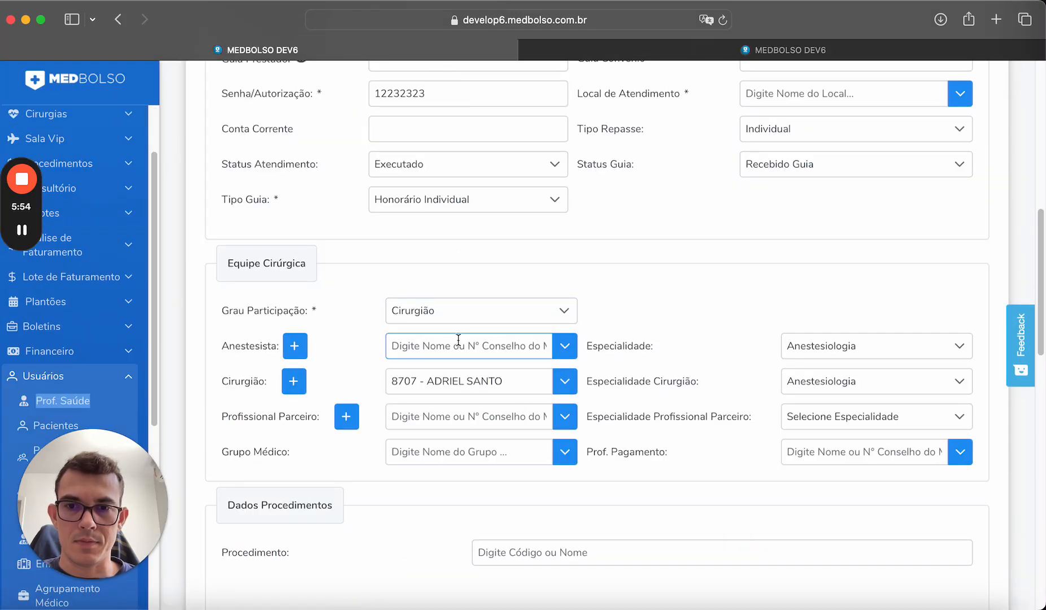
Replace the surgeon by searching 'ana cas' and picking the orthopedic professional.
{"action": "triple_click", "coordinate": [482, 383]}
{"action": "type", "text": "ana c"}
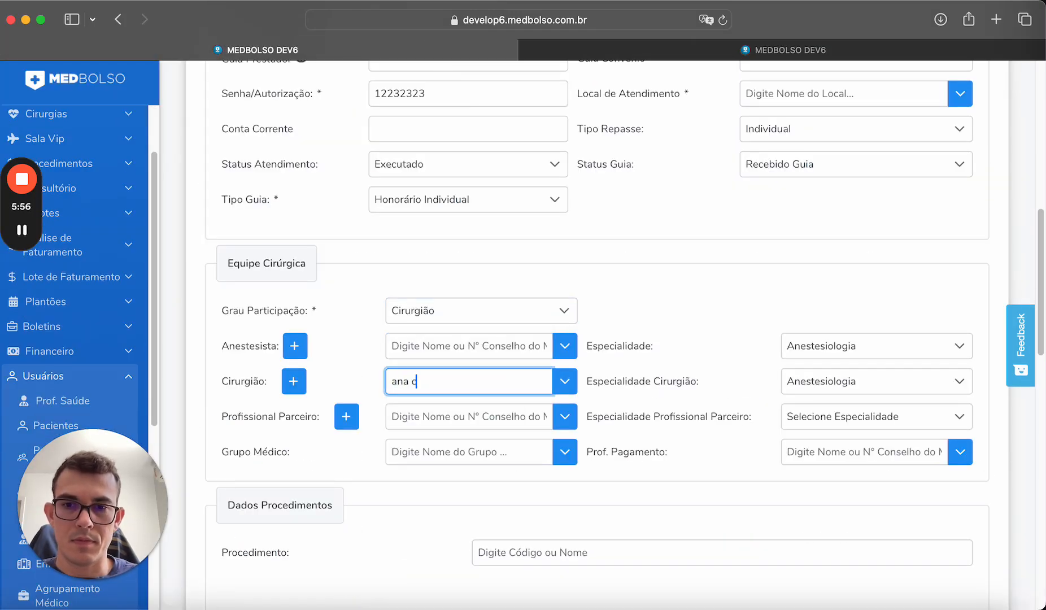
{"action": "type", "text": "as"}
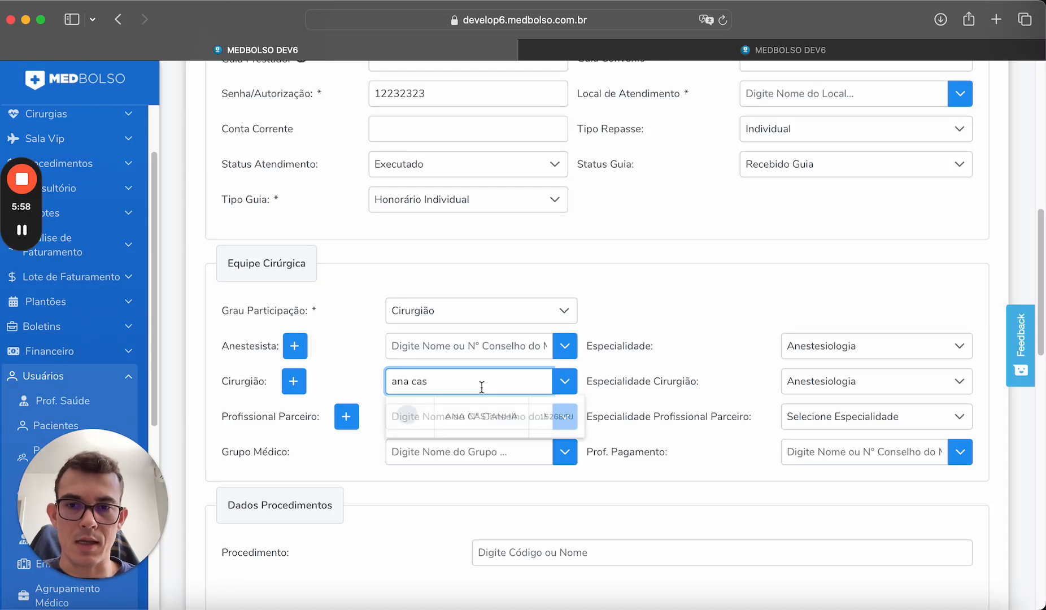
{"action": "left_click", "coordinate": [467, 420]}
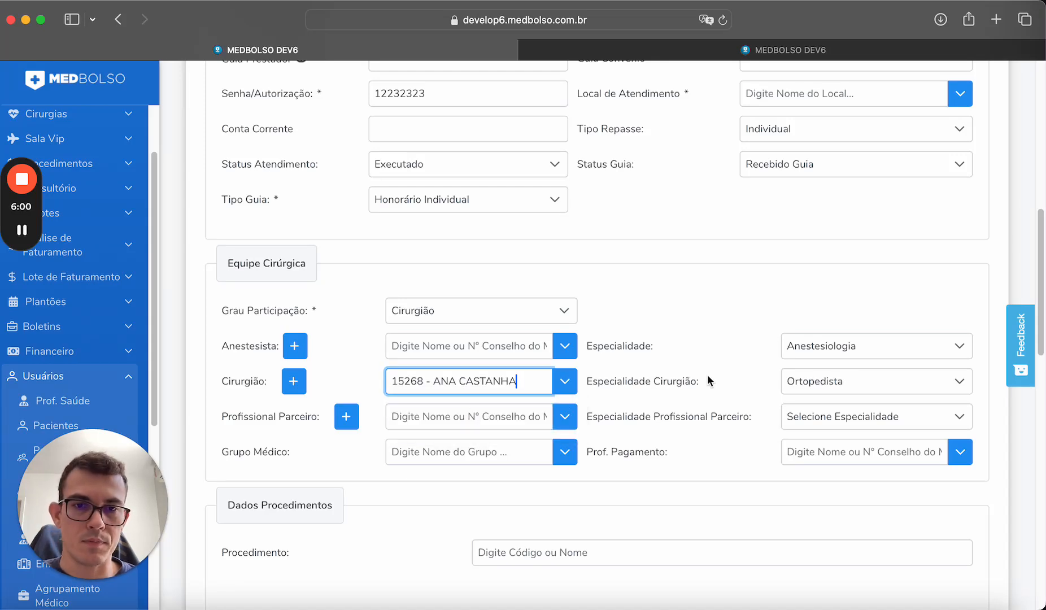
Assign an anesthetist from the Anestesista list to the surgical team.
{"action": "left_click", "coordinate": [677, 349]}
{"action": "left_click", "coordinate": [565, 346]}
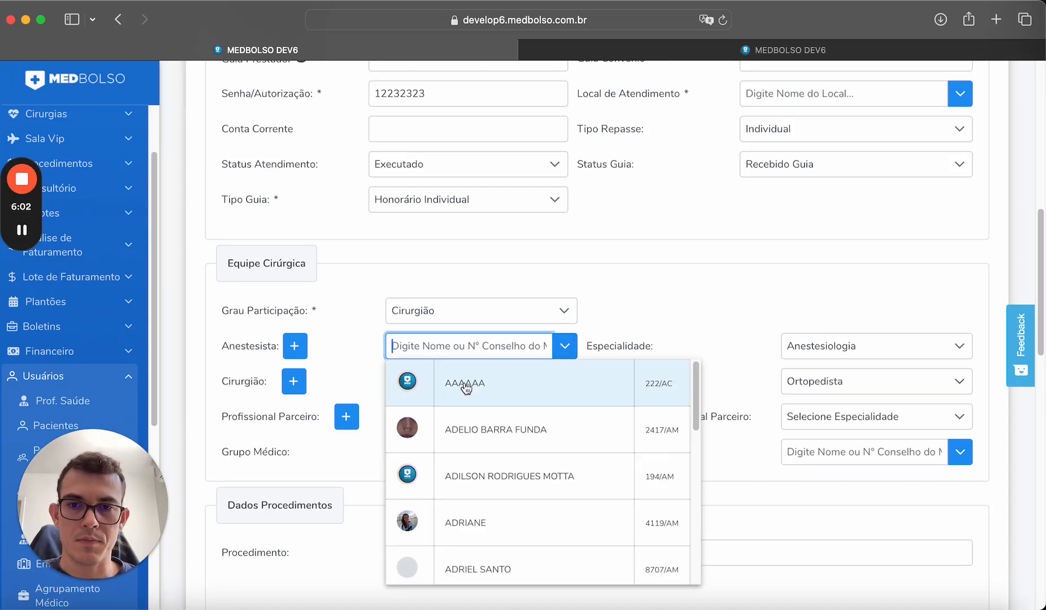
{"action": "left_click", "coordinate": [455, 425]}
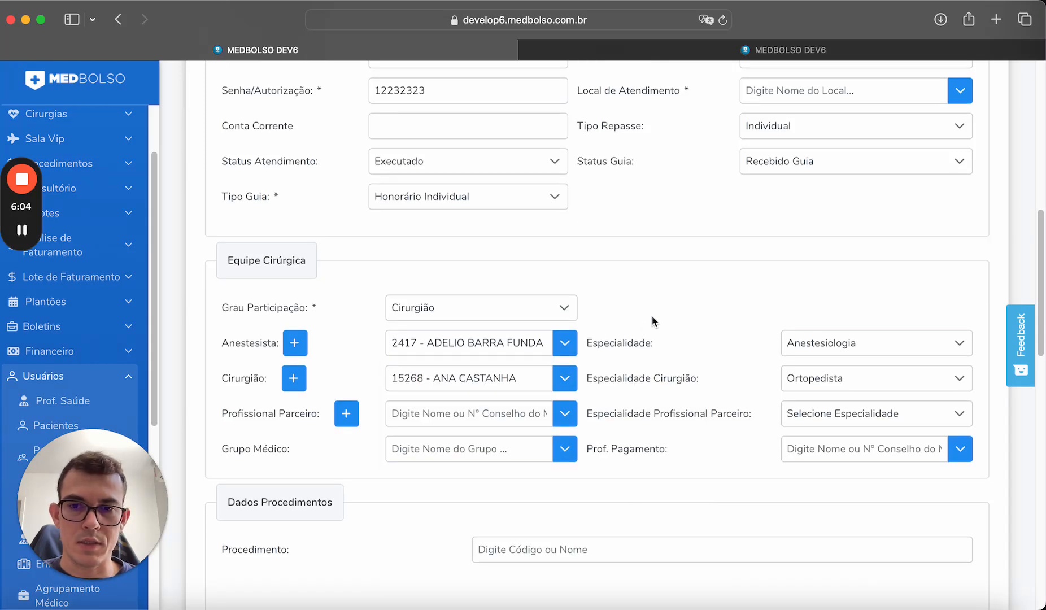
{"action": "scroll", "coordinate": [655, 339], "scroll_direction": "down", "scroll_amount": 2}
{"action": "left_click", "coordinate": [471, 356]}
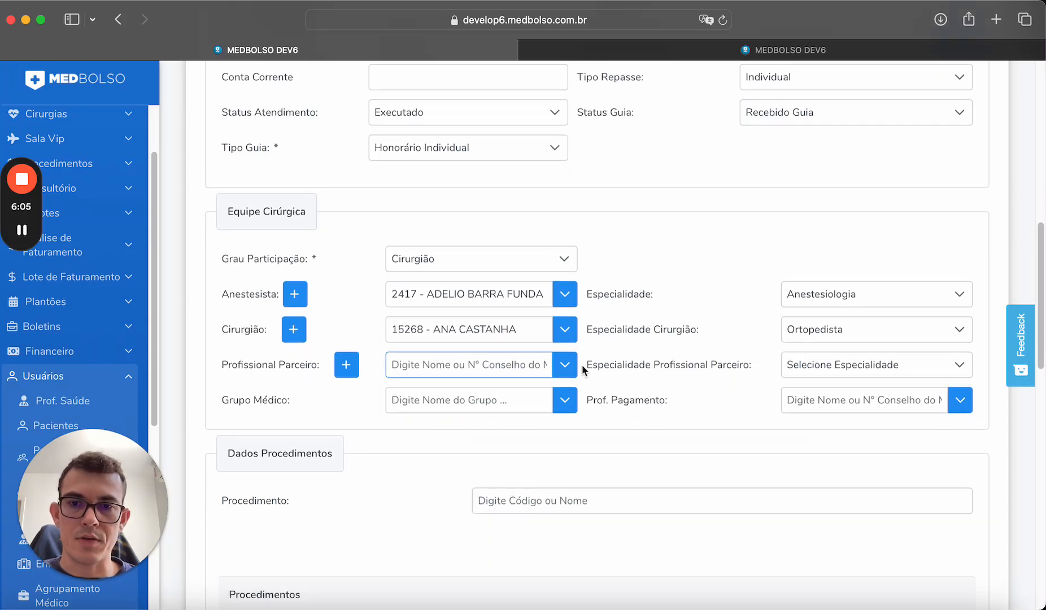
{"action": "left_click", "coordinate": [542, 364]}
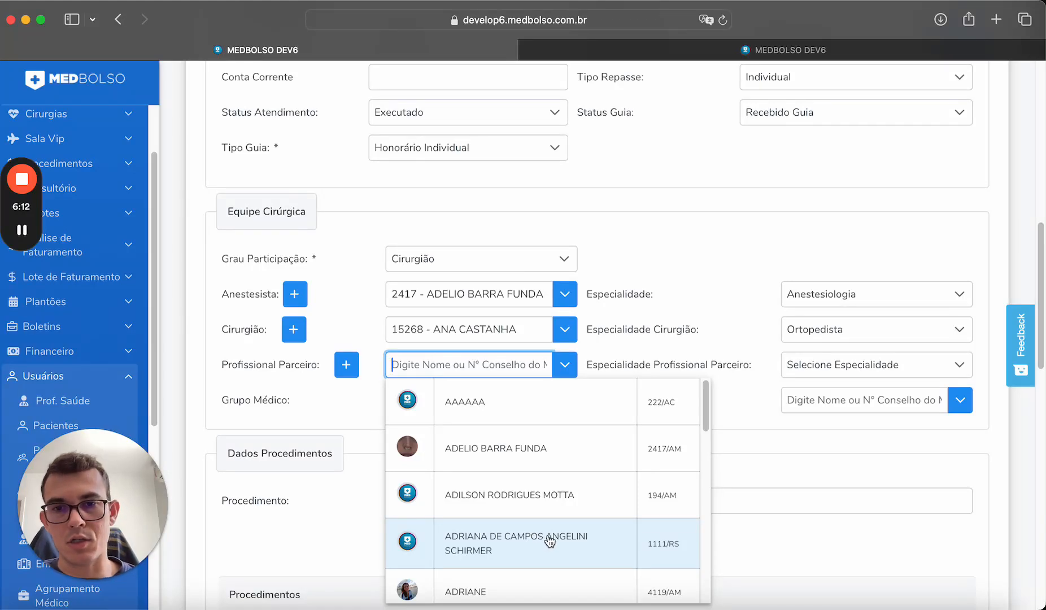
Try Primeiro Auxiliar as the participation level, then reset it to Cirurgião.
{"action": "left_click", "coordinate": [658, 287]}
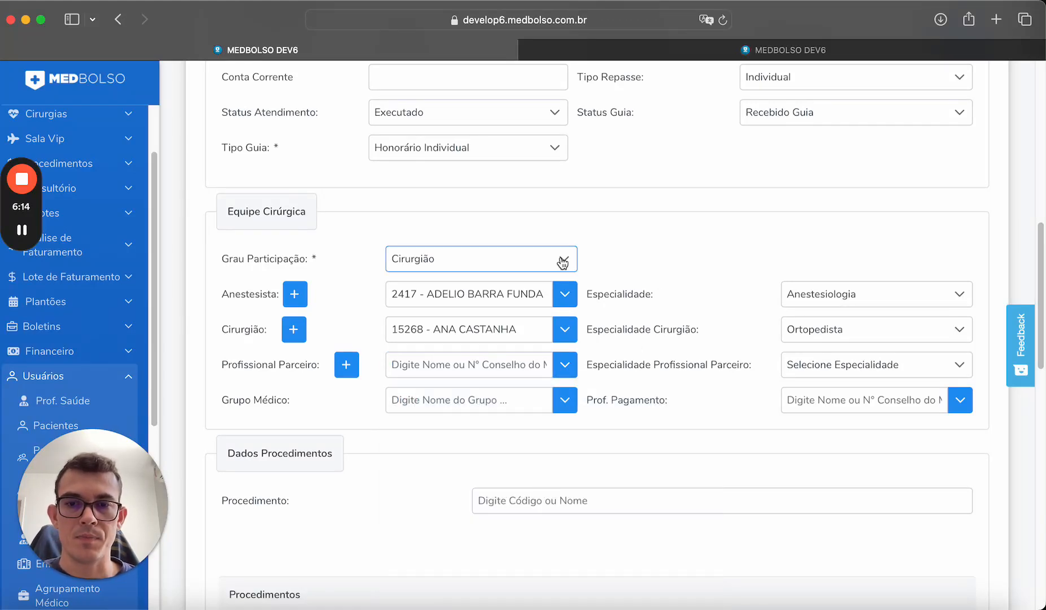
{"action": "left_click", "coordinate": [563, 261]}
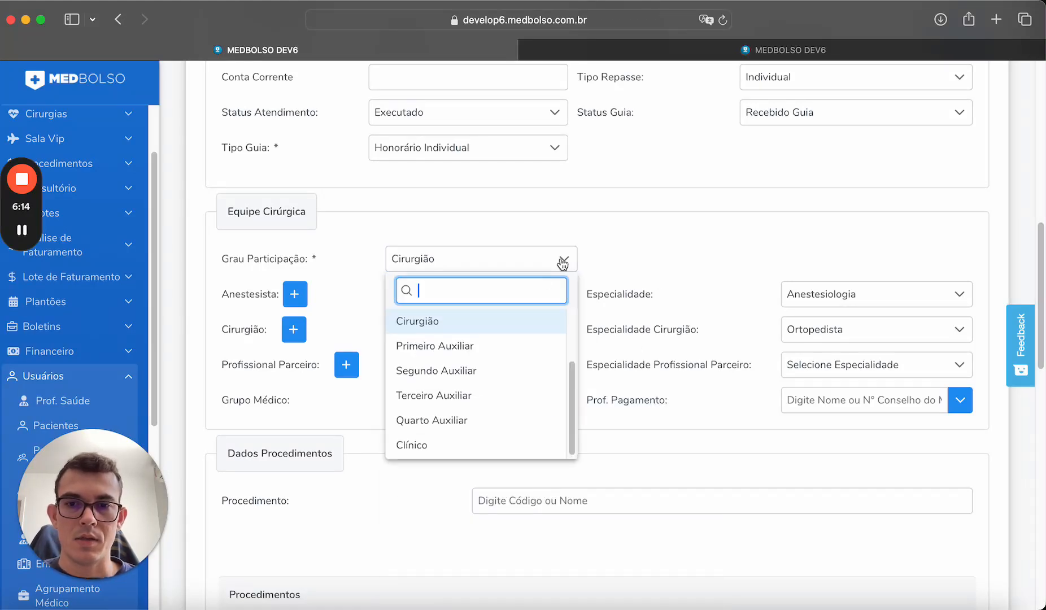
{"action": "left_click", "coordinate": [491, 347]}
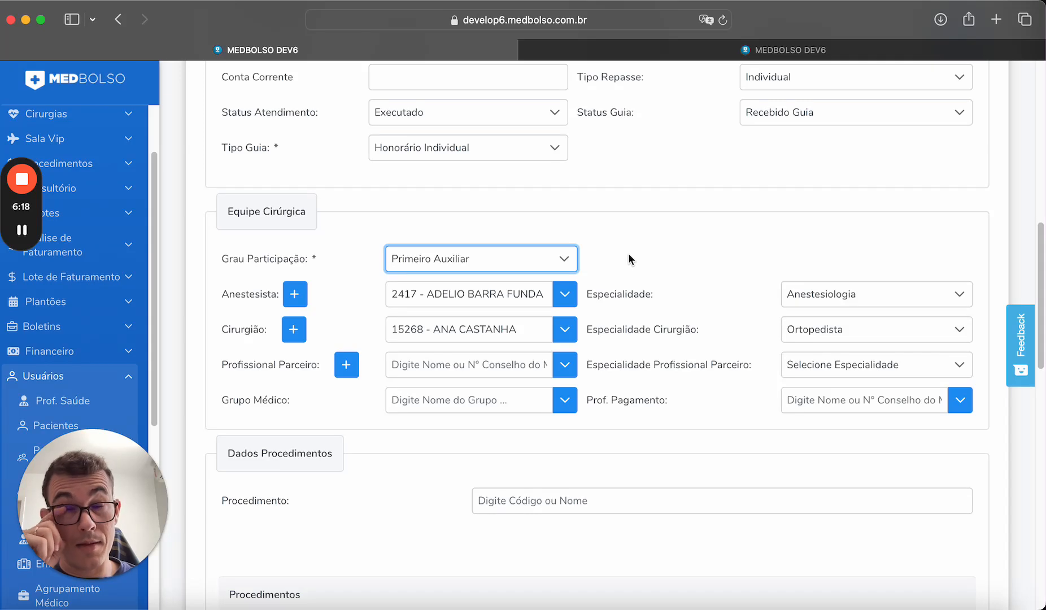
{"action": "left_click", "coordinate": [428, 364]}
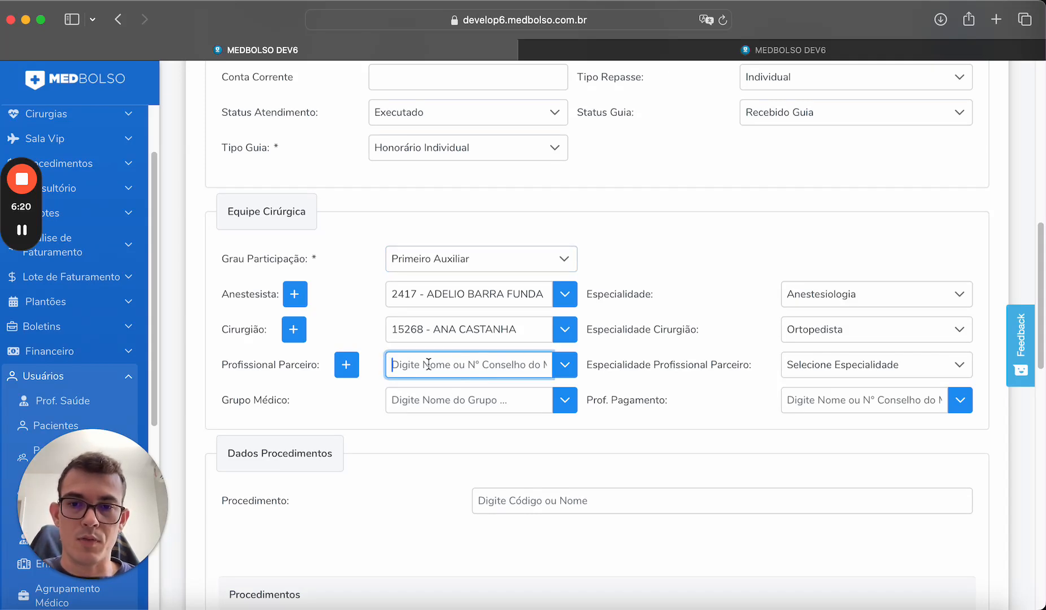
{"action": "left_click", "coordinate": [535, 259]}
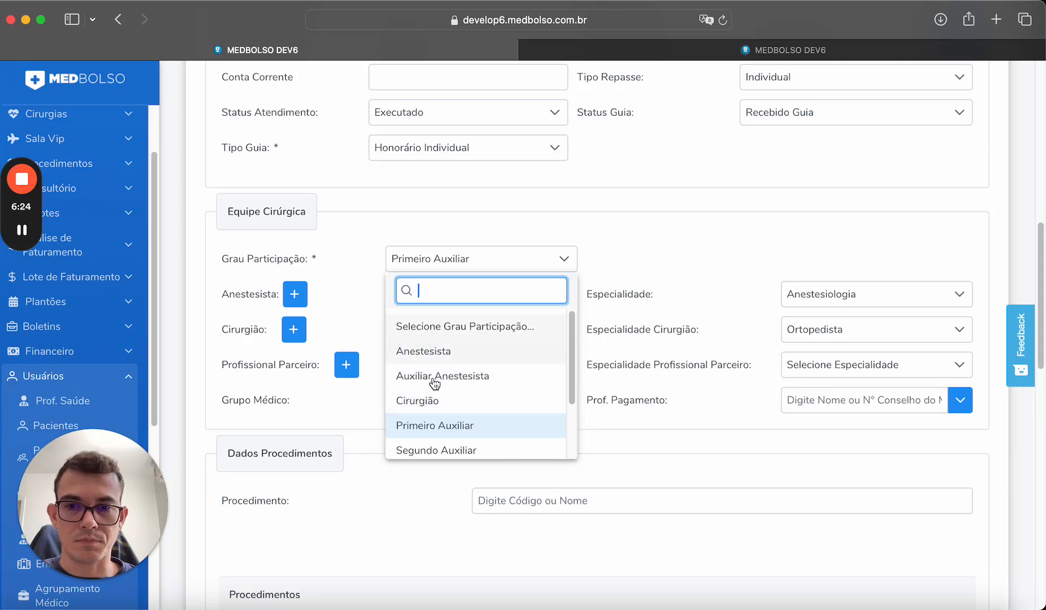
{"action": "left_click", "coordinate": [430, 400]}
Choose the professional coded 1111 as the partner professional.
{"action": "left_click_drag", "start_coordinate": [341, 258], "coordinate": [245, 259]}
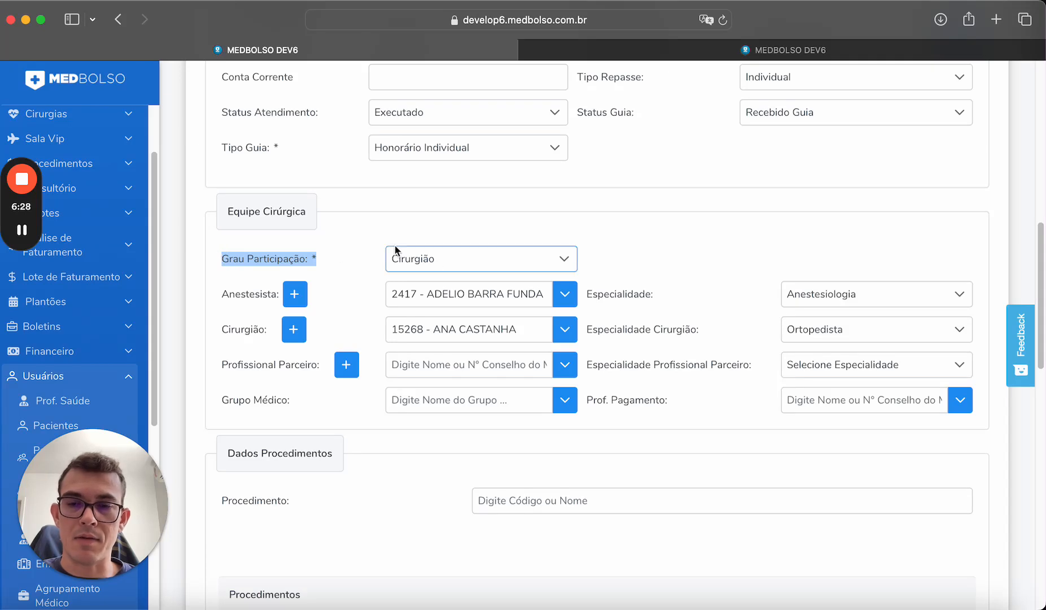
{"action": "scroll", "coordinate": [653, 244], "scroll_direction": "down", "scroll_amount": 1}
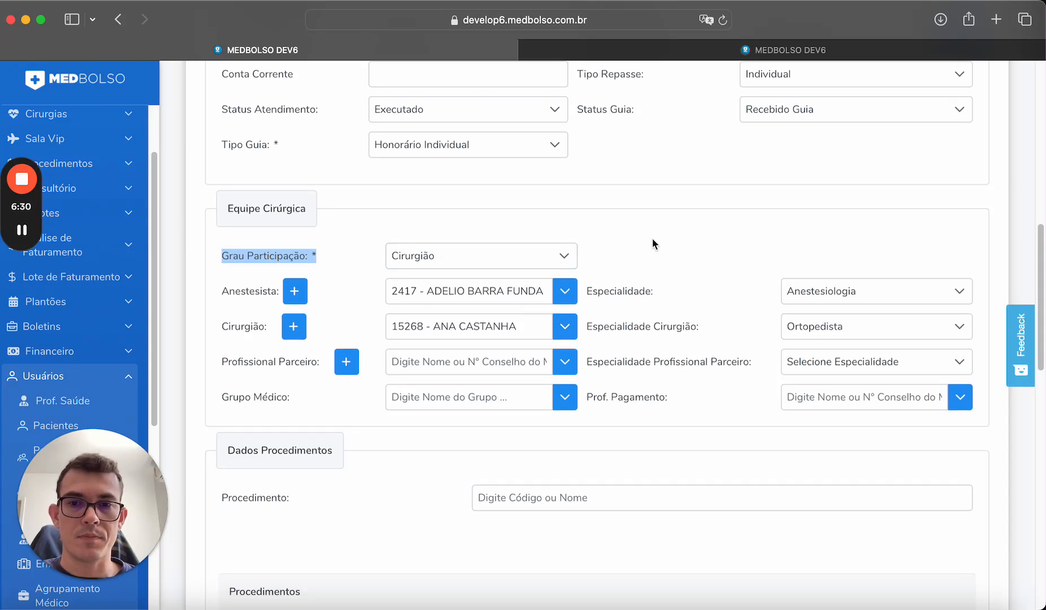
{"action": "left_click", "coordinate": [417, 251]}
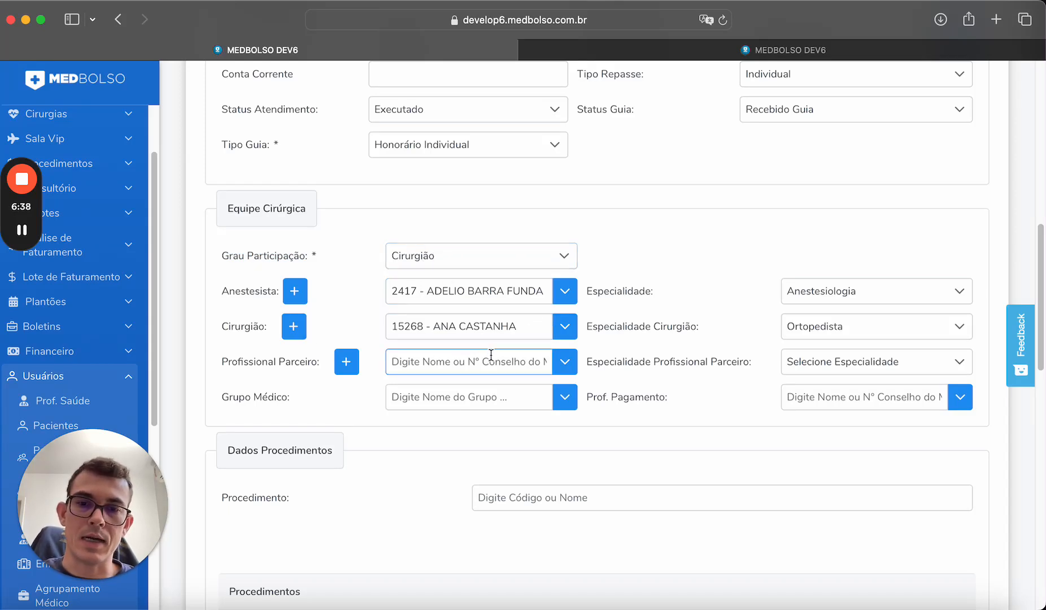
{"action": "left_click", "coordinate": [565, 366]}
{"action": "left_click", "coordinate": [482, 444]}
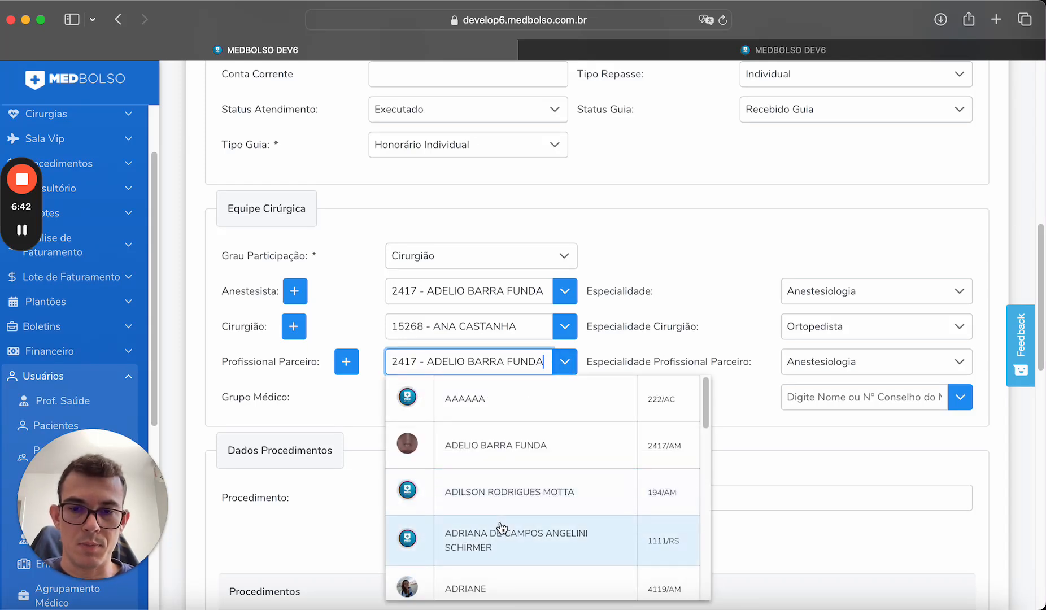
{"action": "left_click", "coordinate": [501, 531]}
{"action": "left_click", "coordinate": [674, 369]}
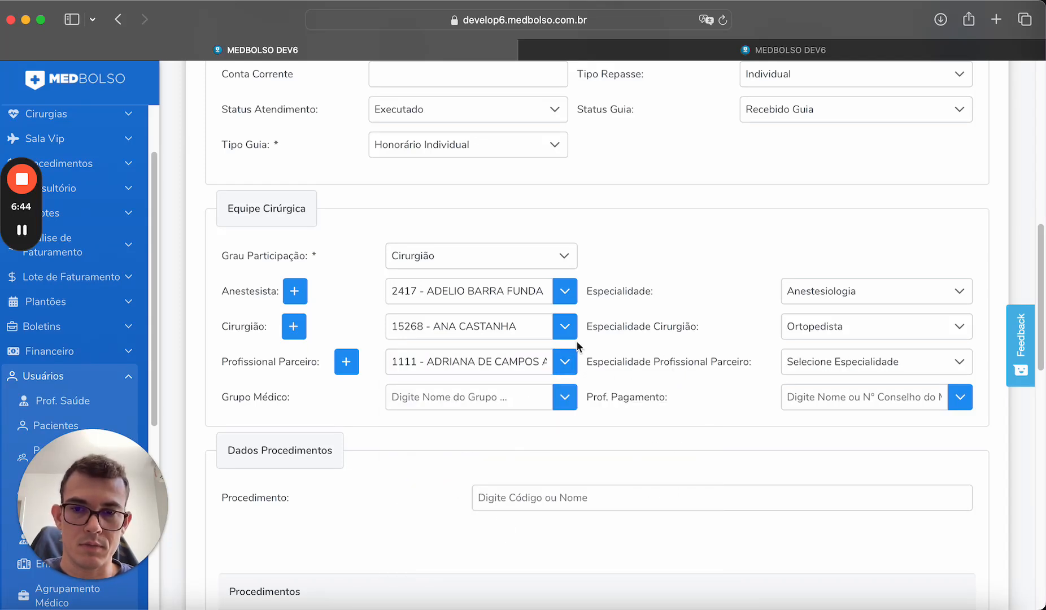
{"action": "scroll", "coordinate": [413, 391], "scroll_direction": "down", "scroll_amount": 3}
{"action": "scroll", "coordinate": [413, 394], "scroll_direction": "down", "scroll_amount": 3}
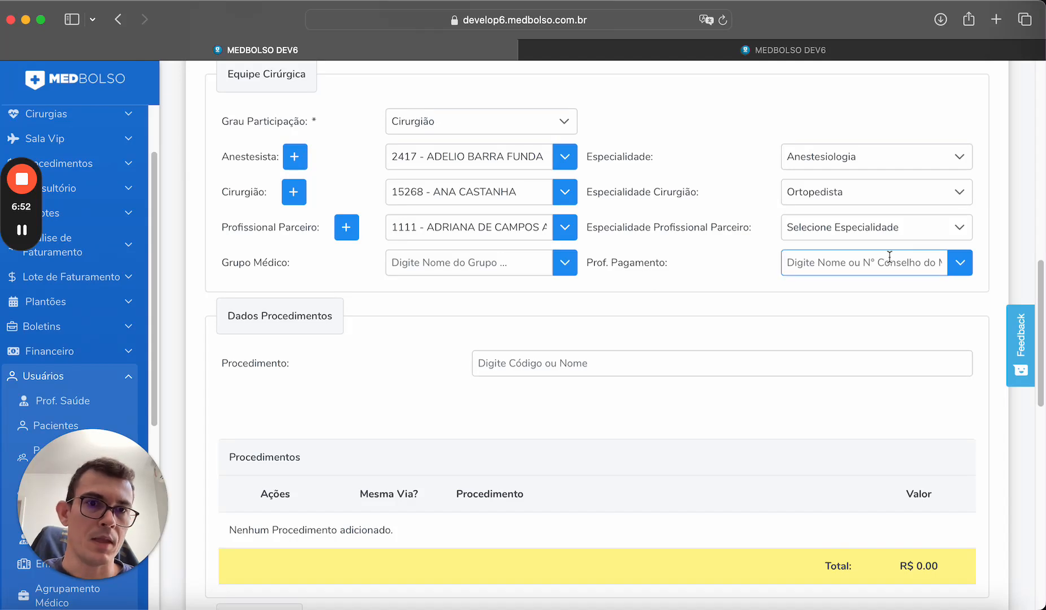
Search 'artr' and pick procedure 30713153 - ARTROSCOPIA EM JOELHO, triggering the 'Local obrigatório' error.
{"action": "left_click_drag", "start_coordinate": [678, 264], "coordinate": [590, 264]}
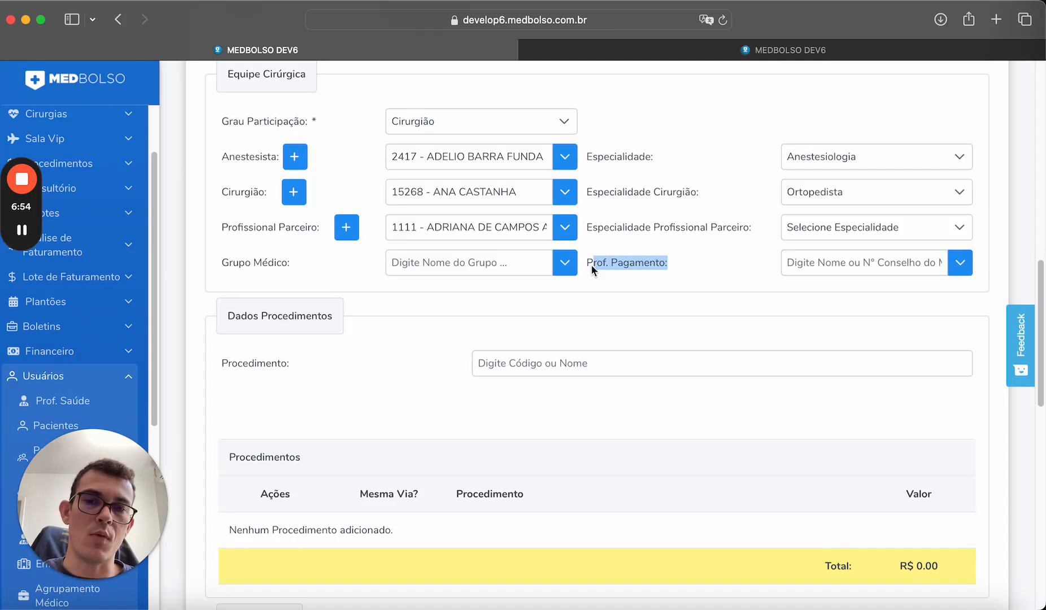
{"action": "left_click", "coordinate": [654, 268]}
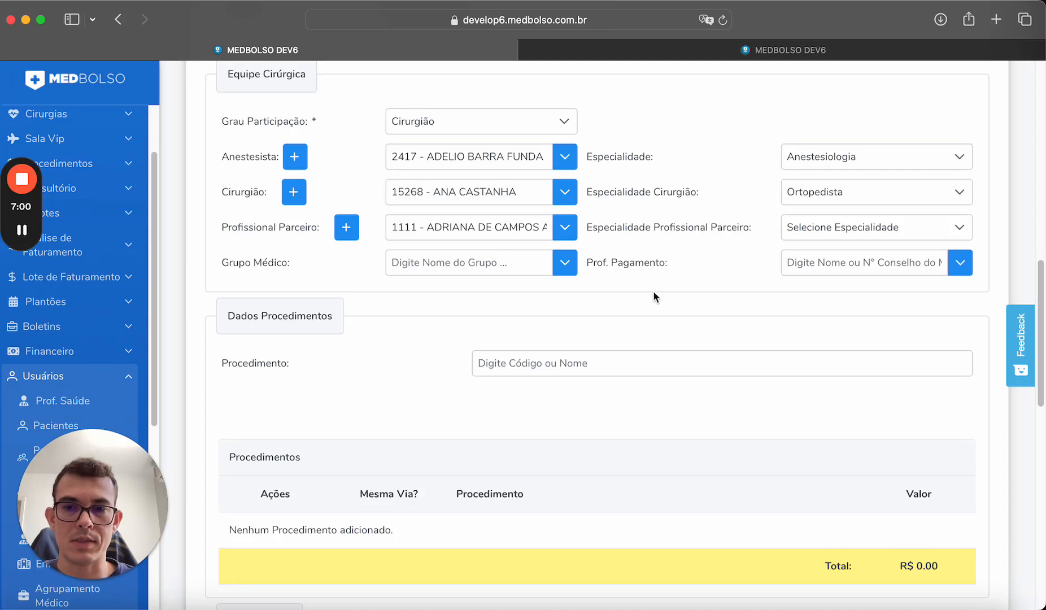
{"action": "scroll", "coordinate": [650, 310], "scroll_direction": "down", "scroll_amount": 1}
{"action": "left_click", "coordinate": [589, 367]}
{"action": "type", "text": "artroscopia"}
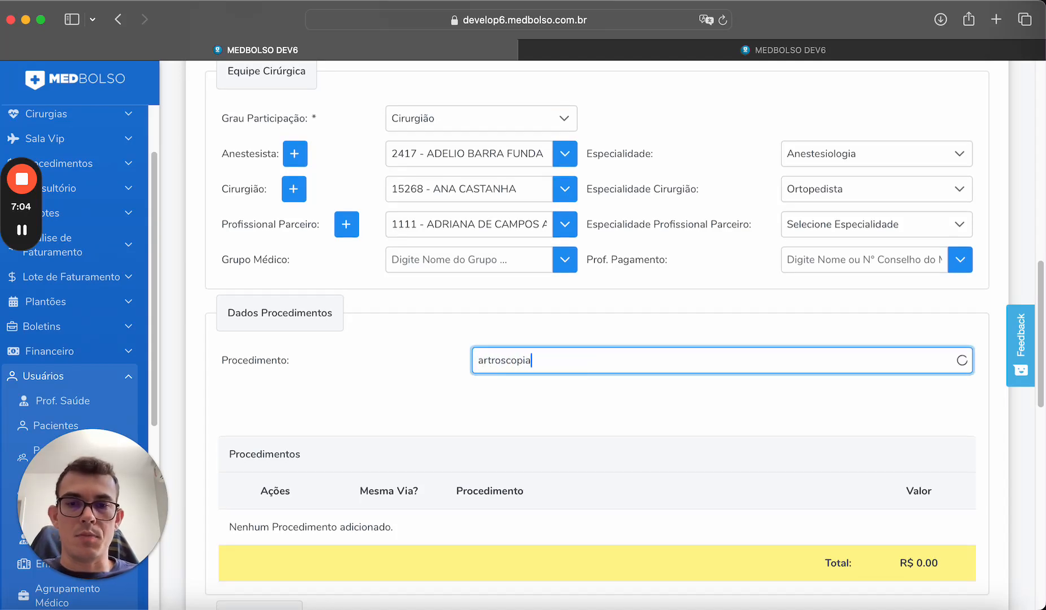
{"action": "left_click", "coordinate": [600, 398]}
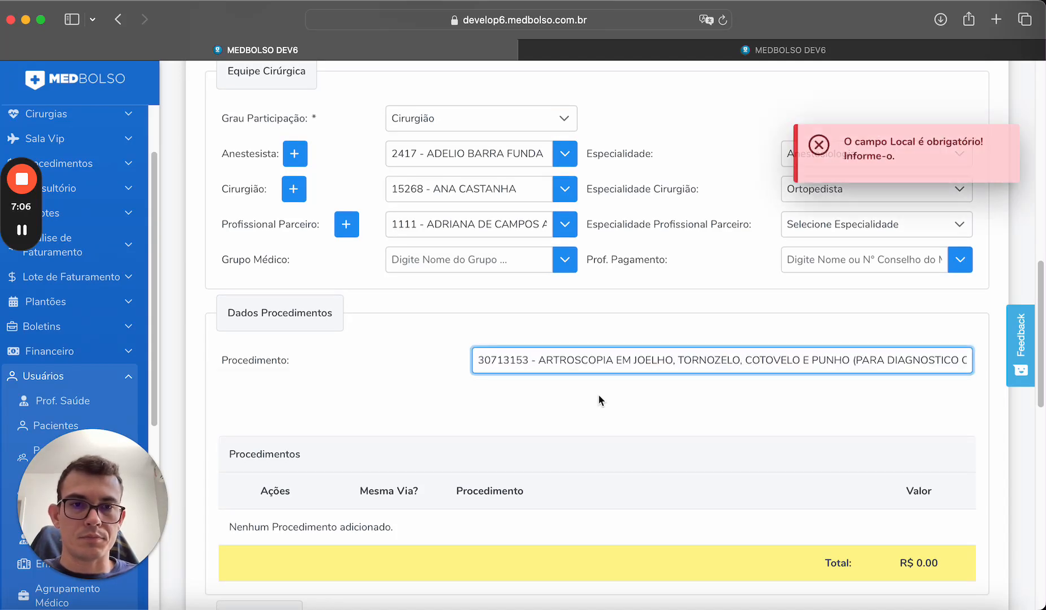
{"action": "scroll", "coordinate": [646, 312], "scroll_direction": "up", "scroll_amount": 6}
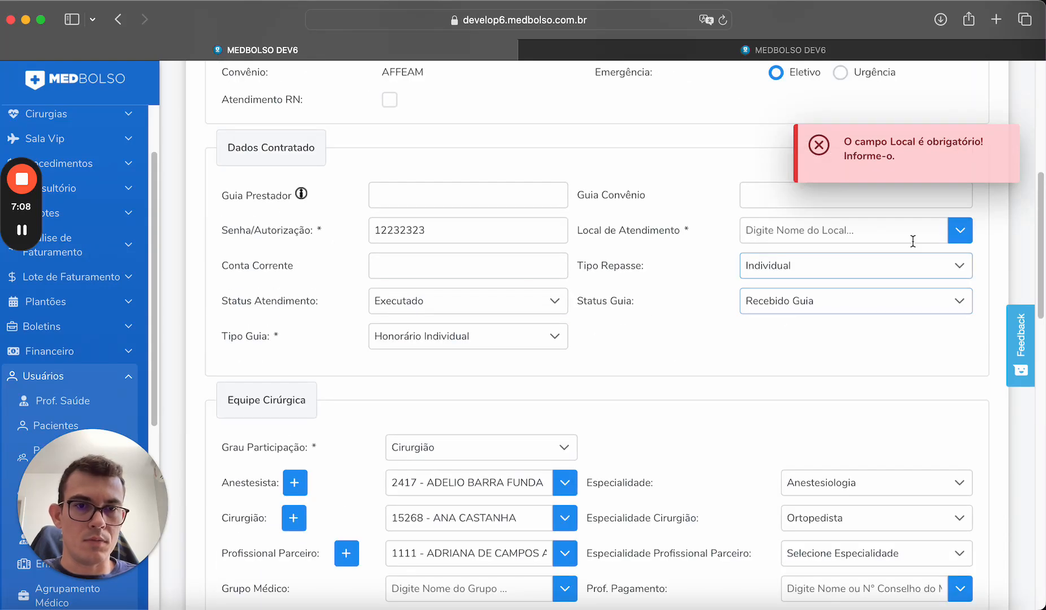
Set the attendance location to HOSPITAL PRONTO SOCORRO.
{"action": "left_click", "coordinate": [962, 233]}
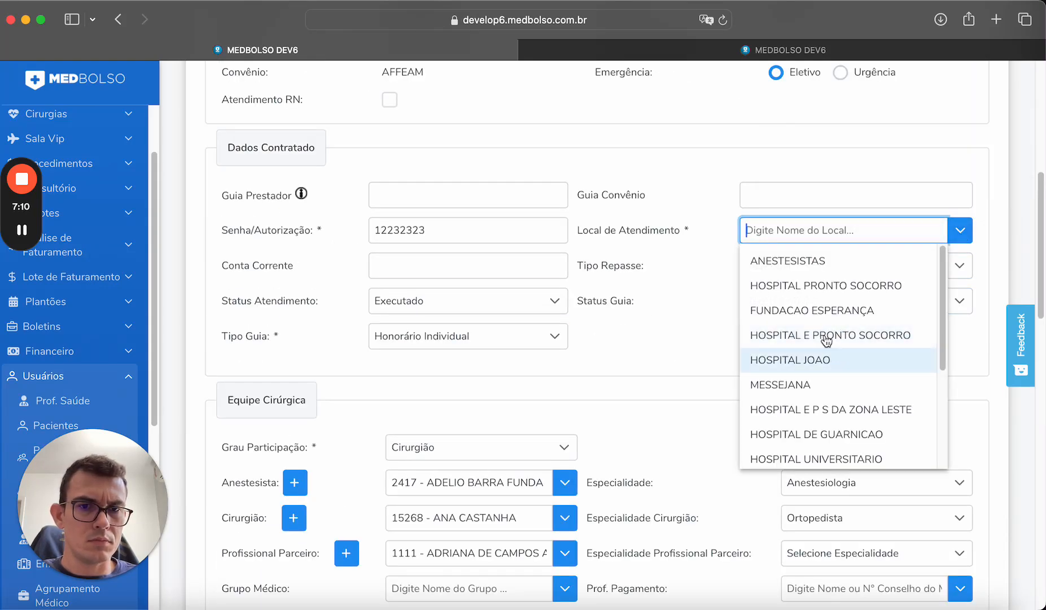
{"action": "left_click", "coordinate": [832, 287]}
{"action": "scroll", "coordinate": [696, 342], "scroll_direction": "down", "scroll_amount": 8}
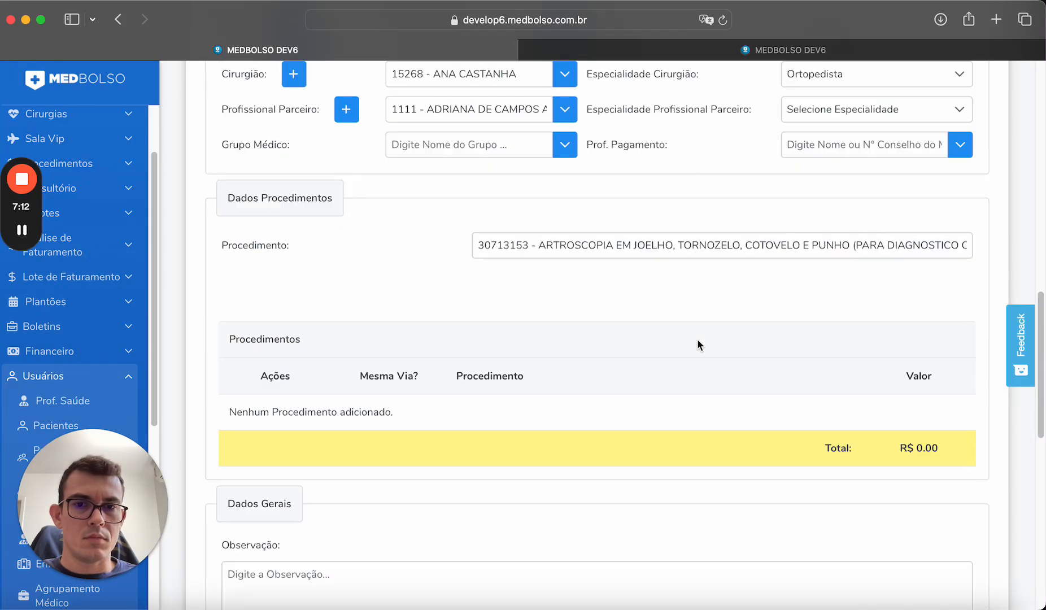
Retype 'artroscopi' and add procedure 30713153, bringing the guide total to R$ 234.00.
{"action": "triple_click", "coordinate": [592, 246]}
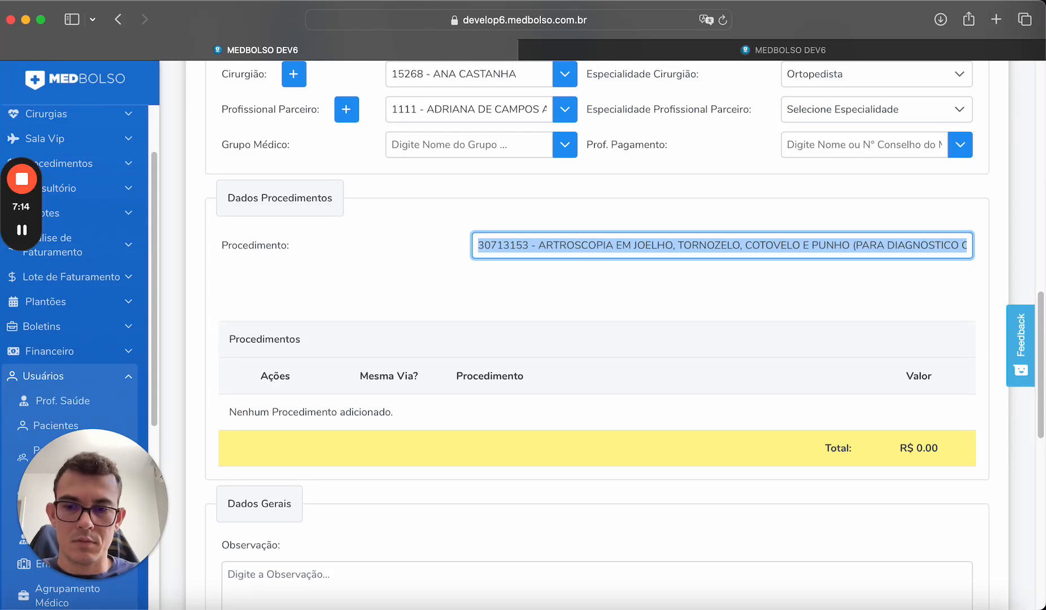
{"action": "type", "text": "artros"}
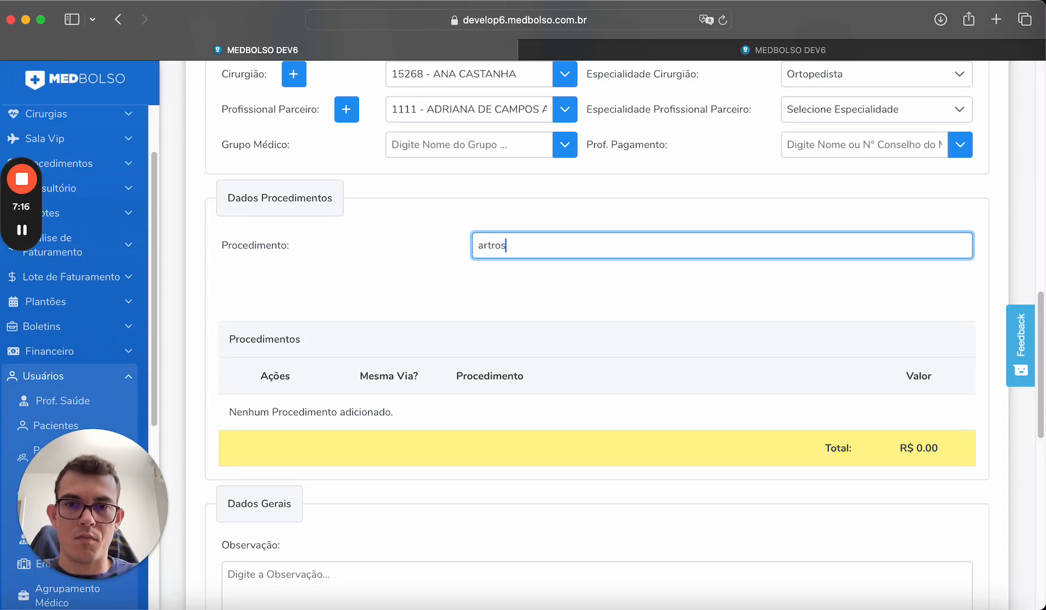
{"action": "type", "text": "copia"}
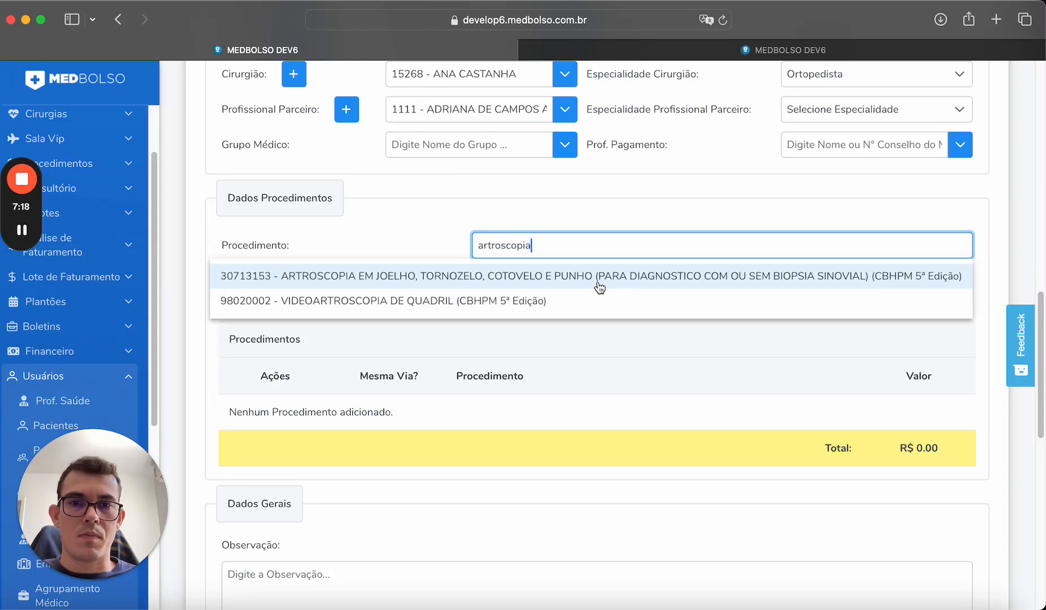
{"action": "left_click", "coordinate": [626, 270]}
{"action": "scroll", "coordinate": [600, 289], "scroll_direction": "down", "scroll_amount": 1}
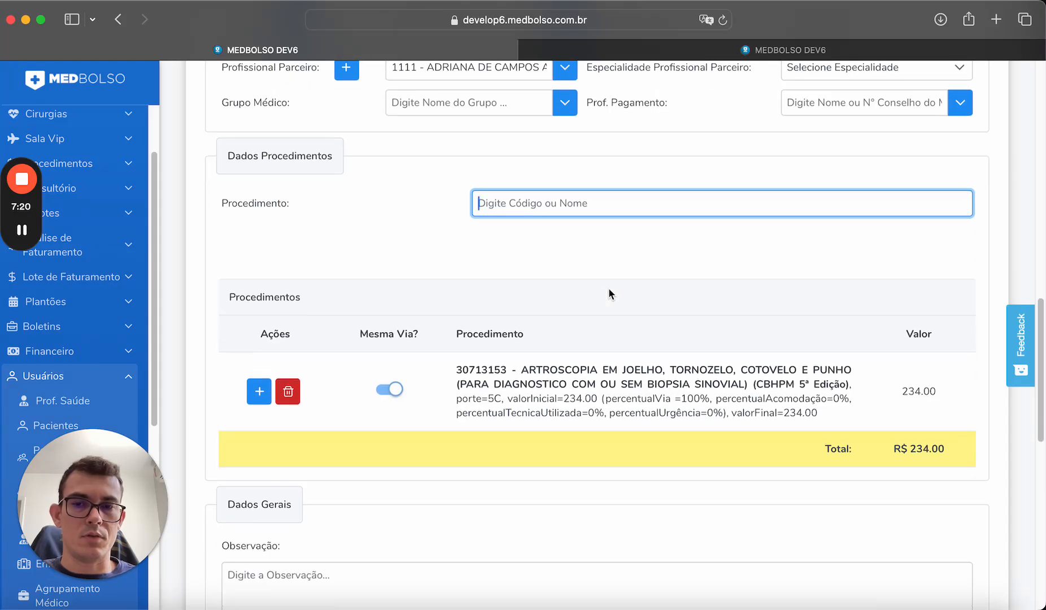
{"action": "scroll", "coordinate": [562, 316], "scroll_direction": "down", "scroll_amount": 3}
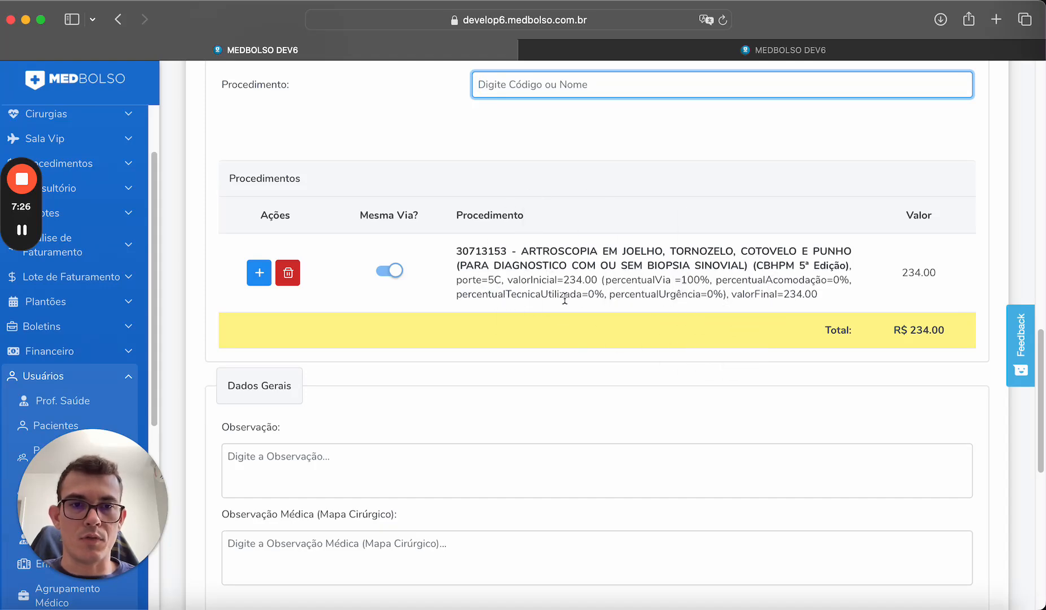
{"action": "scroll", "coordinate": [565, 299], "scroll_direction": "down", "scroll_amount": 2}
{"action": "scroll", "coordinate": [566, 299], "scroll_direction": "up", "scroll_amount": 15}
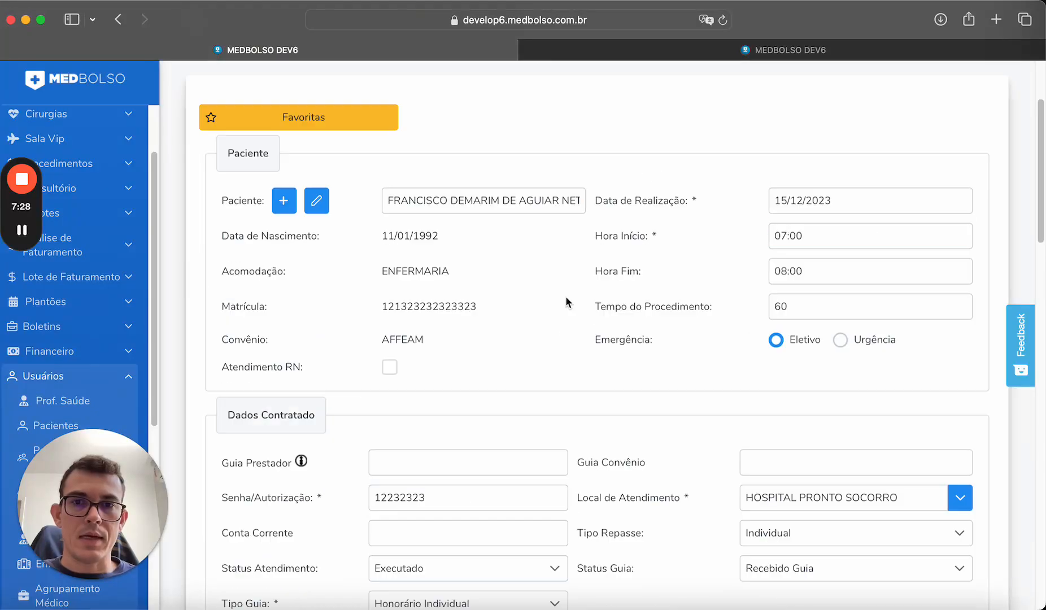
{"action": "scroll", "coordinate": [566, 302], "scroll_direction": "up", "scroll_amount": 1}
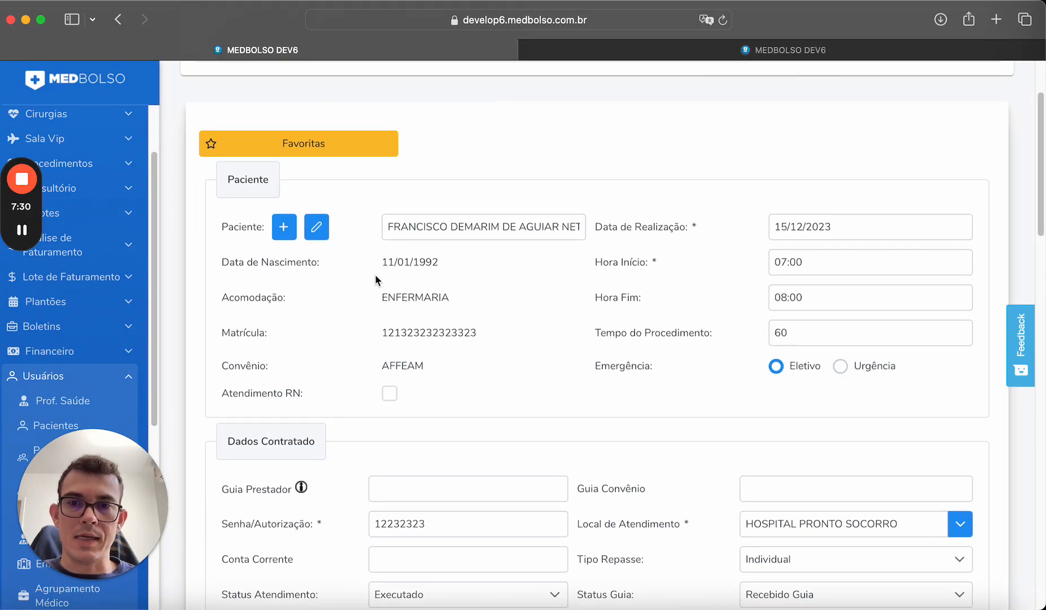
Change the patient's accommodation to Apartamento and save the patient.
{"action": "left_click", "coordinate": [316, 229]}
{"action": "scroll", "coordinate": [452, 447], "scroll_direction": "down", "scroll_amount": 3}
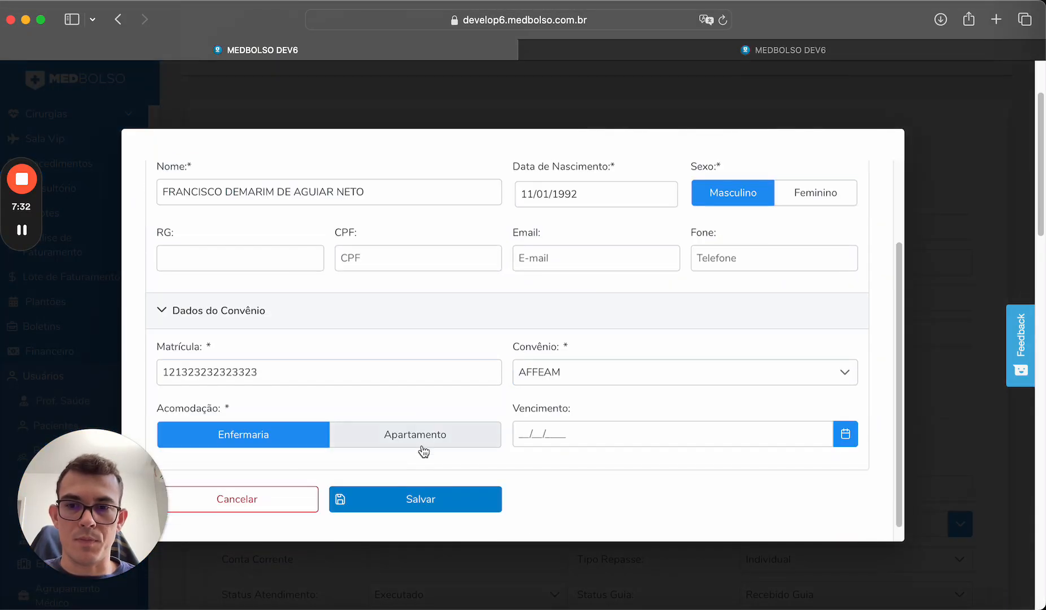
{"action": "left_click", "coordinate": [409, 435]}
{"action": "left_click", "coordinate": [450, 498]}
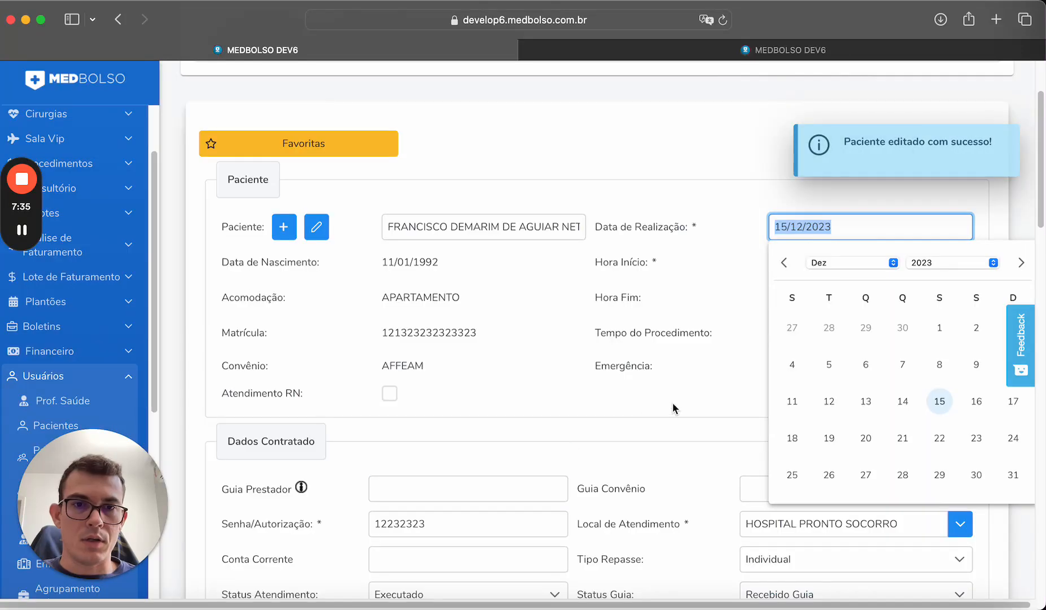
{"action": "left_click", "coordinate": [672, 405]}
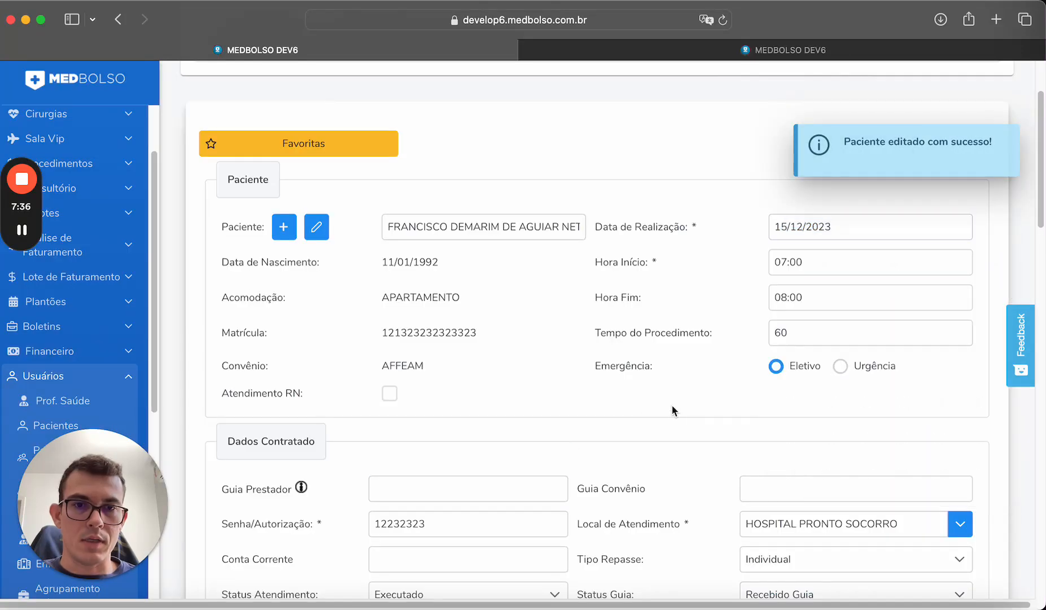
Check the arthroscopy value is now 468.00 with percentualAcomodação=100% and APARTAMENTO accommodation.
{"action": "scroll", "coordinate": [672, 405], "scroll_direction": "down", "scroll_amount": 15}
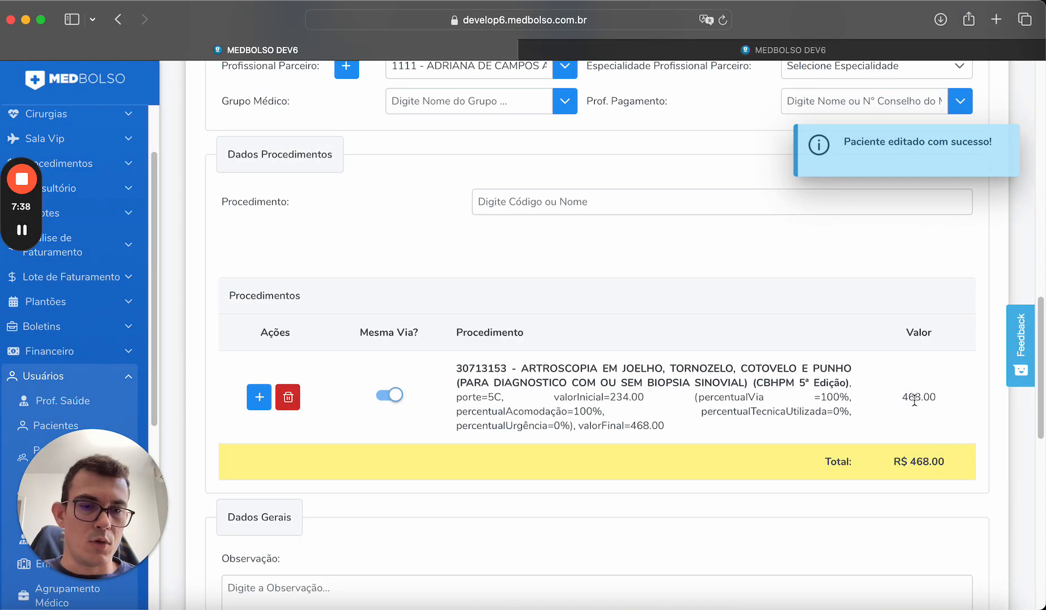
{"action": "left_click_drag", "start_coordinate": [904, 400], "coordinate": [934, 392]}
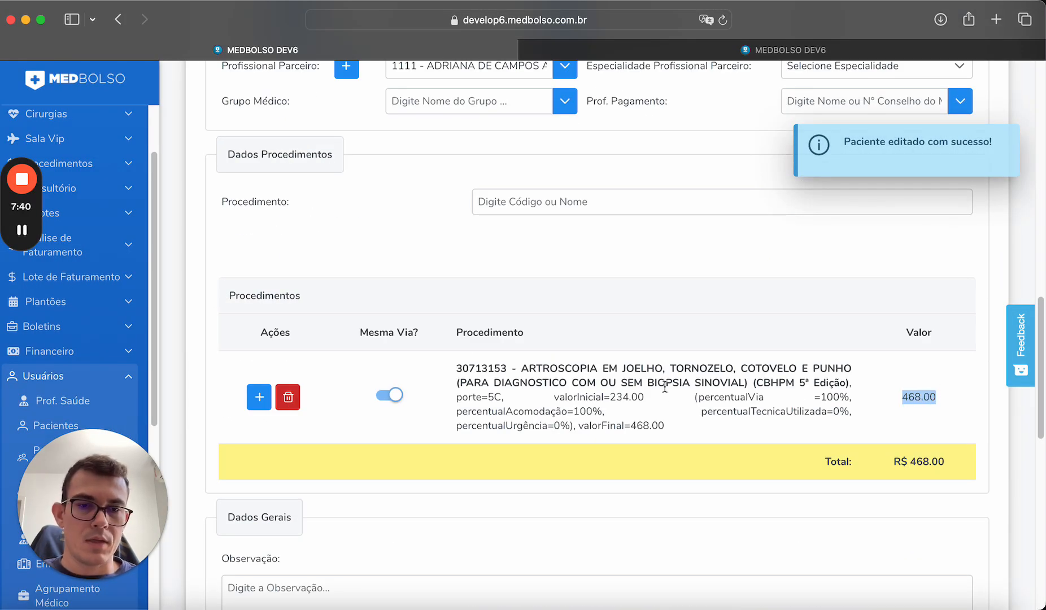
{"action": "scroll", "coordinate": [648, 370], "scroll_direction": "up", "scroll_amount": 10}
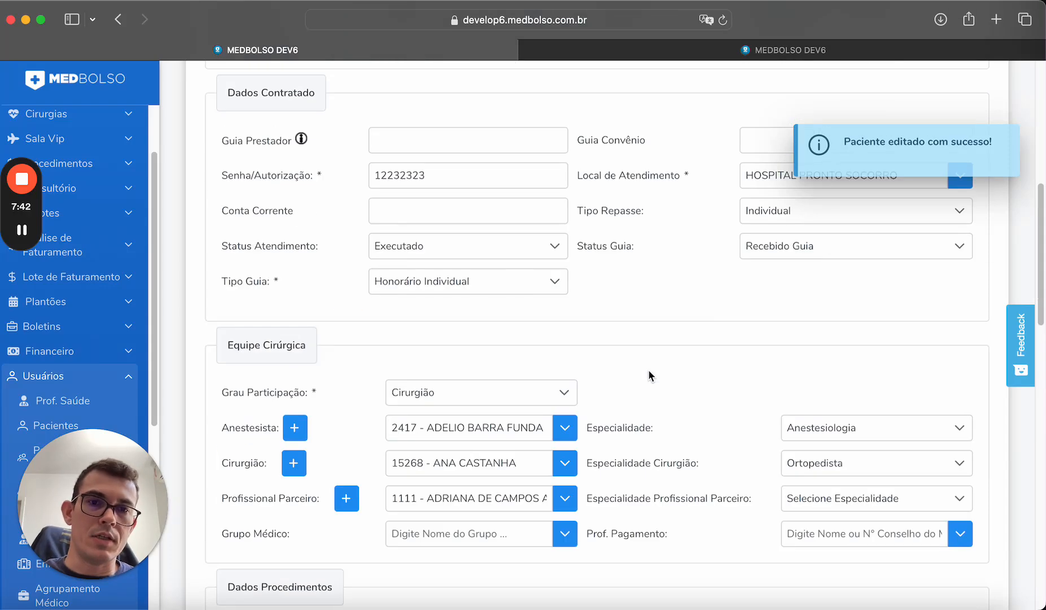
{"action": "scroll", "coordinate": [648, 368], "scroll_direction": "down", "scroll_amount": 8}
{"action": "scroll", "coordinate": [647, 369], "scroll_direction": "down", "scroll_amount": 2}
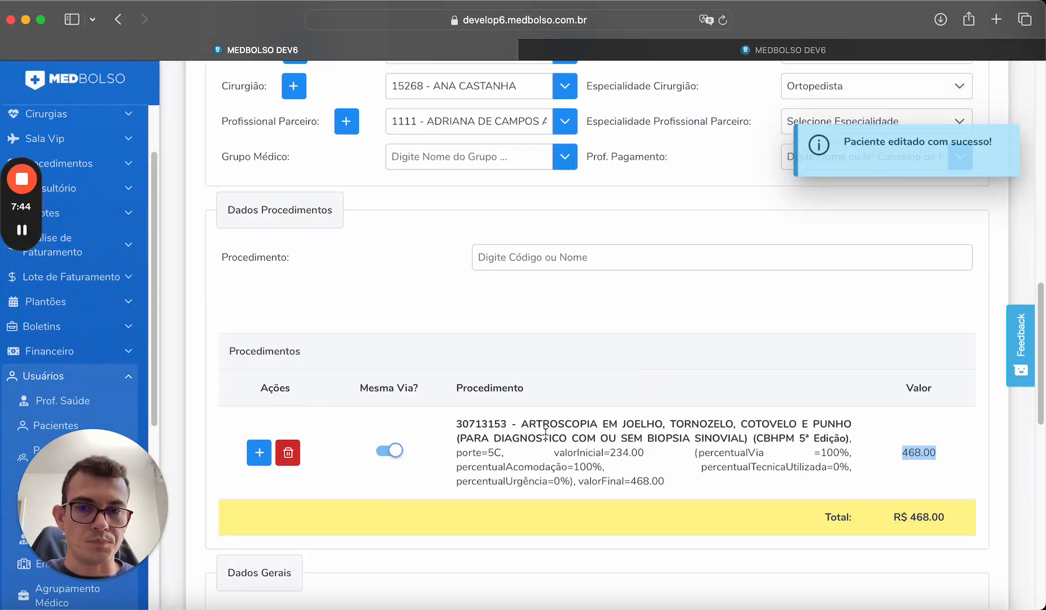
{"action": "left_click_drag", "start_coordinate": [457, 427], "coordinate": [854, 439]}
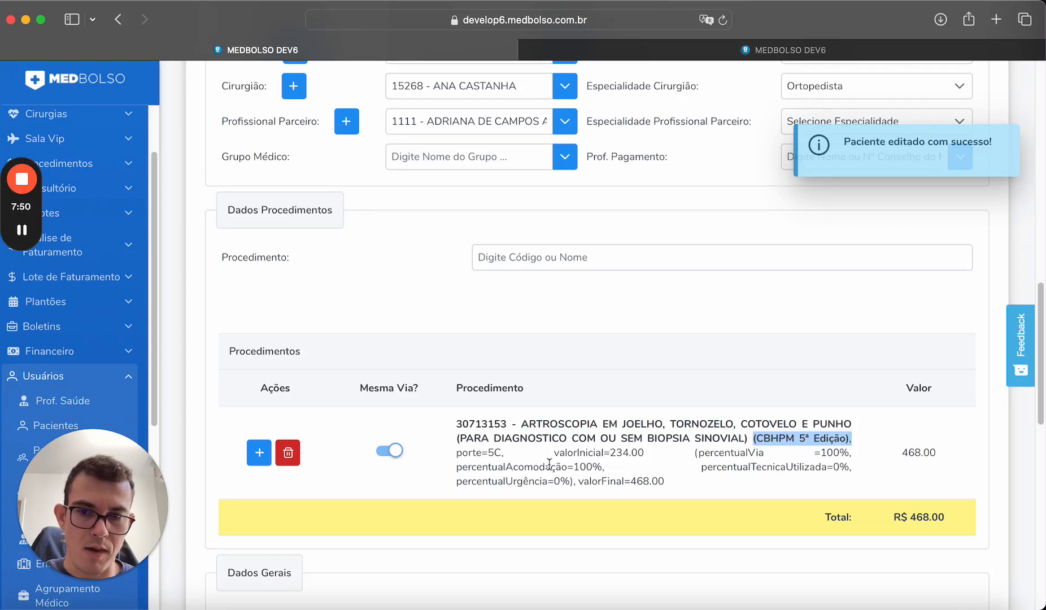
{"action": "left_click_drag", "start_coordinate": [456, 452], "coordinate": [853, 447]}
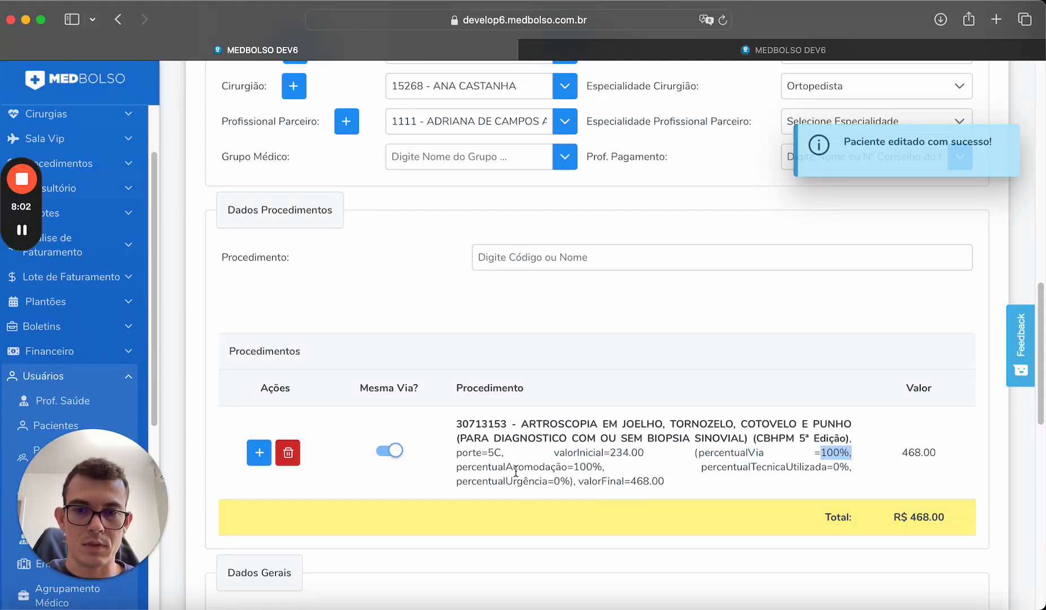
{"action": "left_click_drag", "start_coordinate": [460, 469], "coordinate": [576, 469]}
{"action": "left_click", "coordinate": [613, 469]}
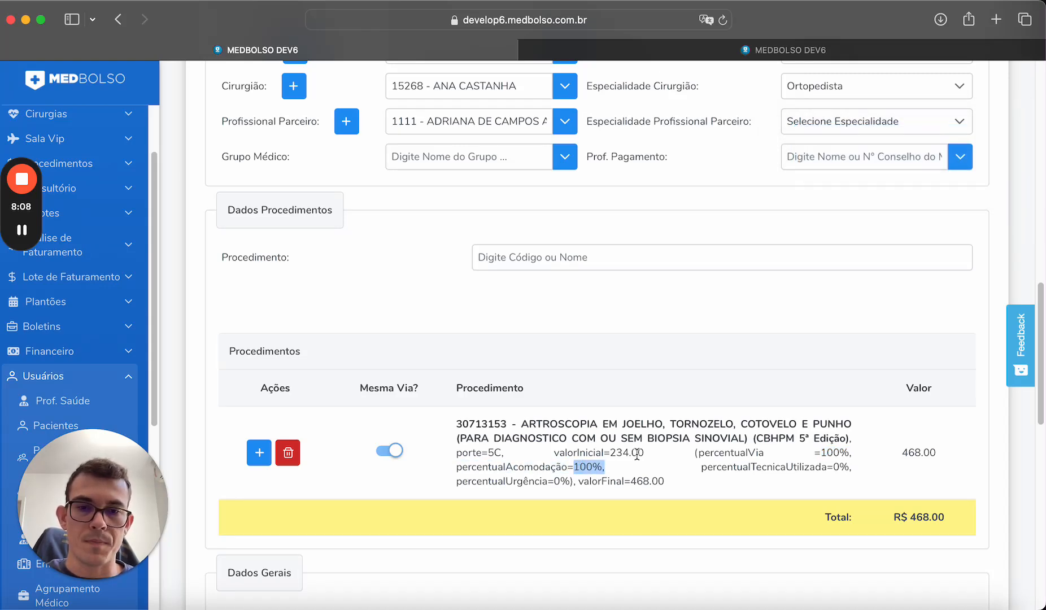
{"action": "scroll", "coordinate": [637, 455], "scroll_direction": "up", "scroll_amount": 10}
{"action": "left_click_drag", "start_coordinate": [461, 185], "coordinate": [378, 183]}
{"action": "left_click", "coordinate": [511, 224]}
Switch the patient's accommodation to Enfermaria, save, and note the 0% accommodation percentage.
{"action": "left_click", "coordinate": [327, 130]}
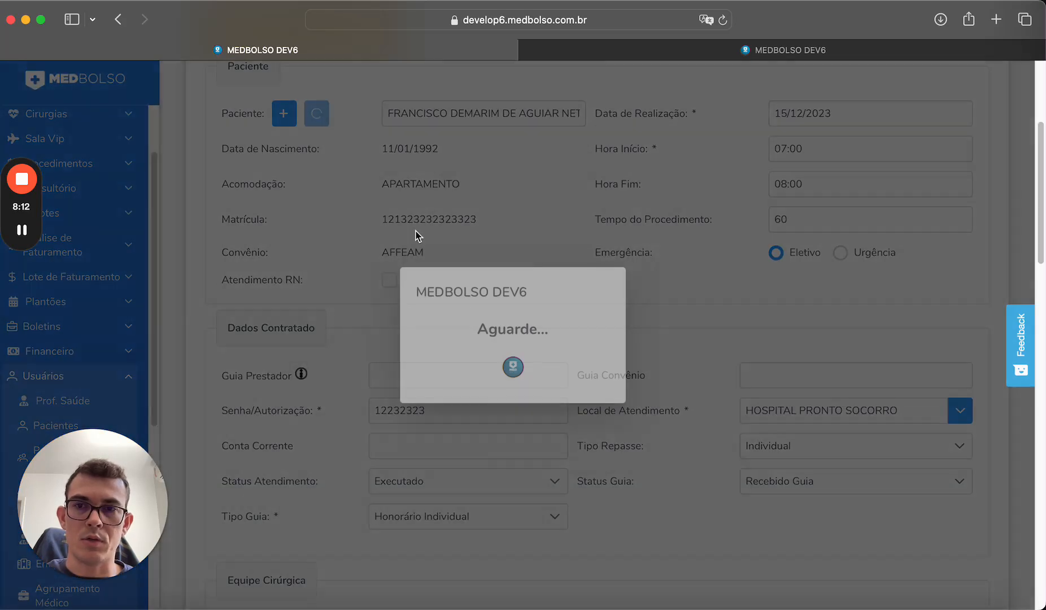
{"action": "left_click", "coordinate": [296, 534]}
{"action": "scroll", "coordinate": [549, 373], "scroll_direction": "down", "scroll_amount": 3}
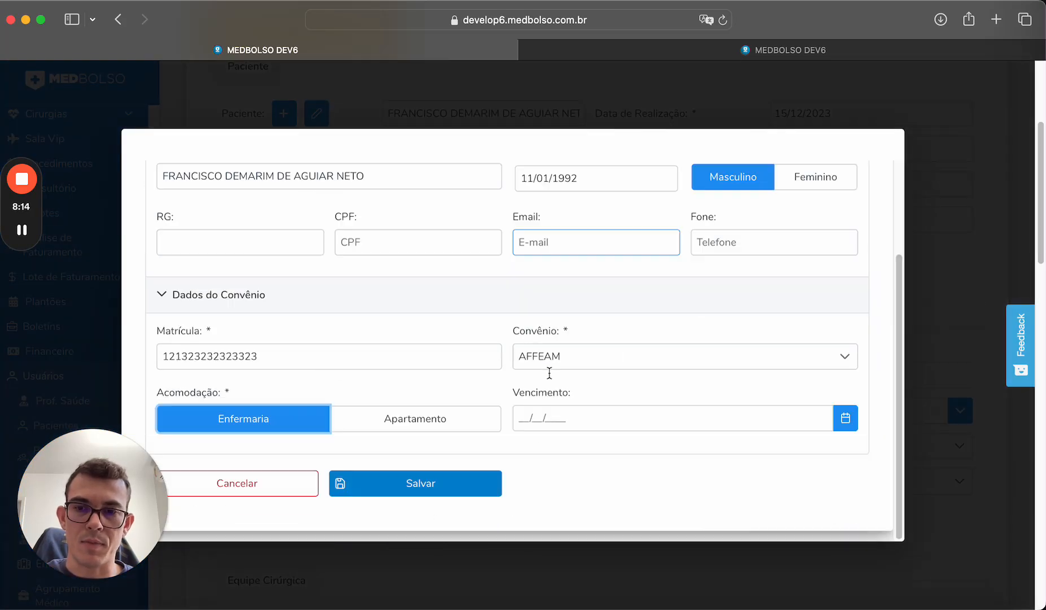
{"action": "left_click", "coordinate": [451, 498]}
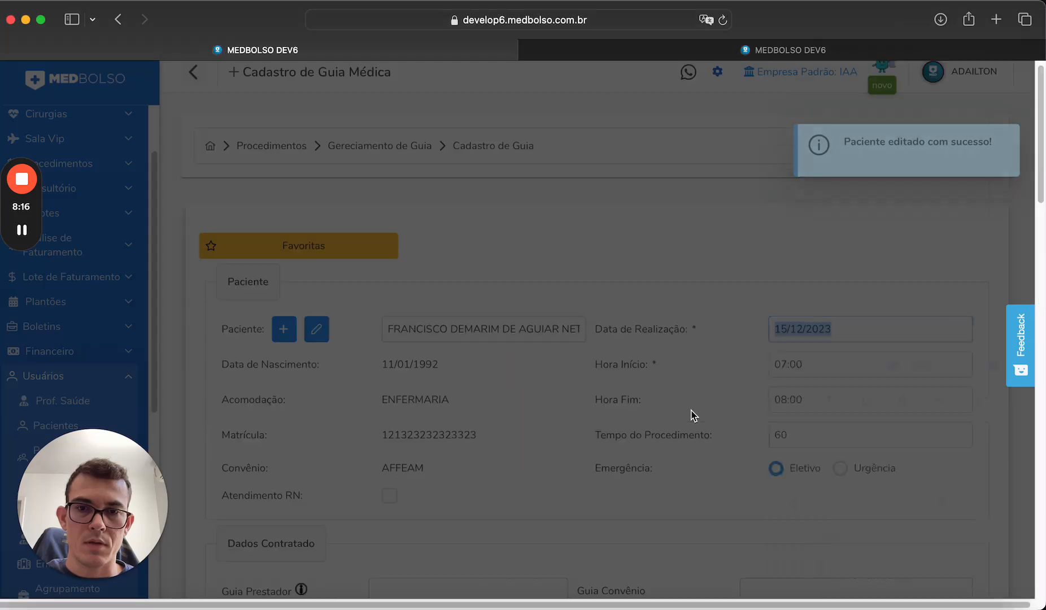
{"action": "scroll", "coordinate": [691, 409], "scroll_direction": "down", "scroll_amount": 15}
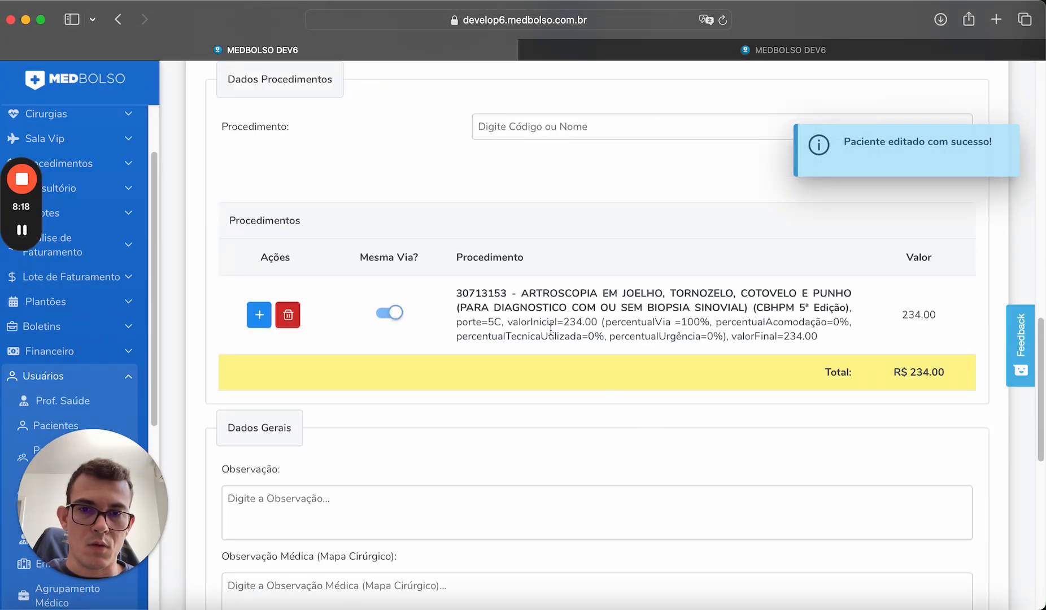
{"action": "scroll", "coordinate": [642, 333], "scroll_direction": "up", "scroll_amount": 1}
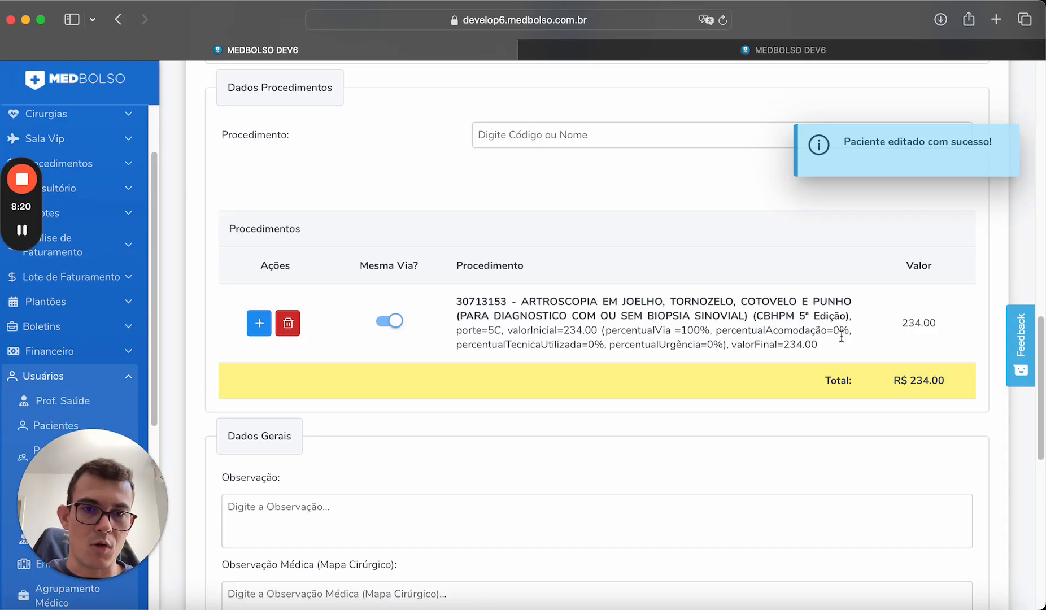
{"action": "left_click_drag", "start_coordinate": [834, 334], "coordinate": [942, 325]}
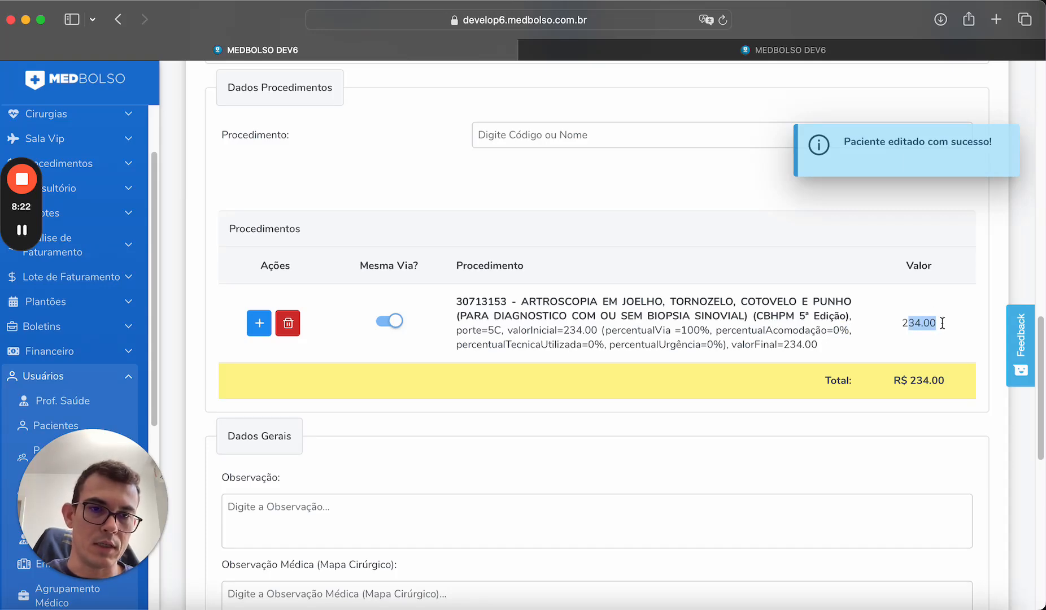
Set the patient's accommodation back to Apartamento and save the patient.
{"action": "scroll", "coordinate": [529, 285], "scroll_direction": "up", "scroll_amount": 10}
{"action": "left_click", "coordinate": [316, 96]}
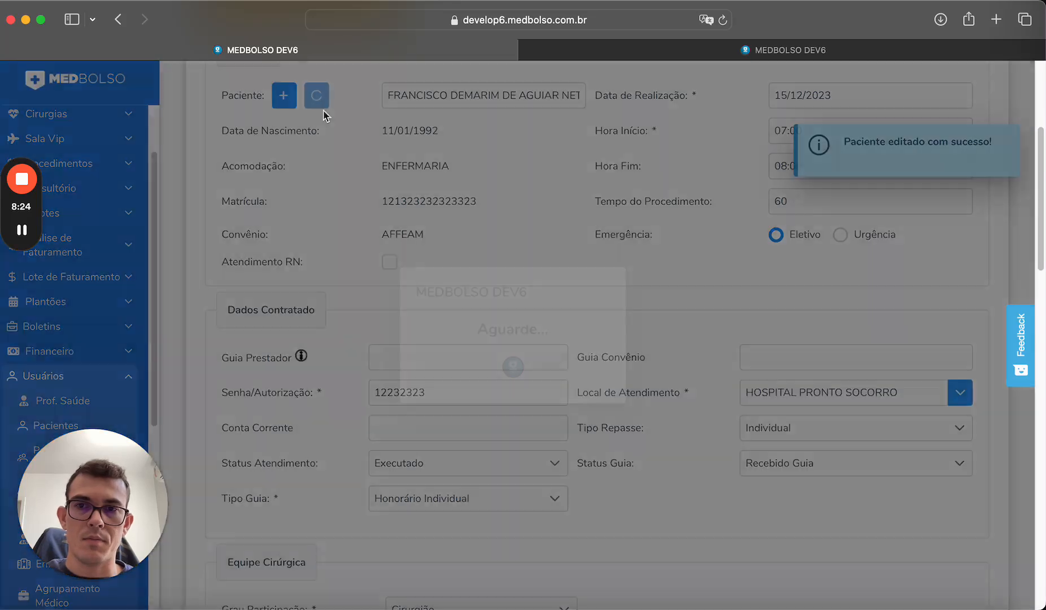
{"action": "scroll", "coordinate": [498, 395], "scroll_direction": "down", "scroll_amount": 3}
{"action": "left_click", "coordinate": [413, 428]}
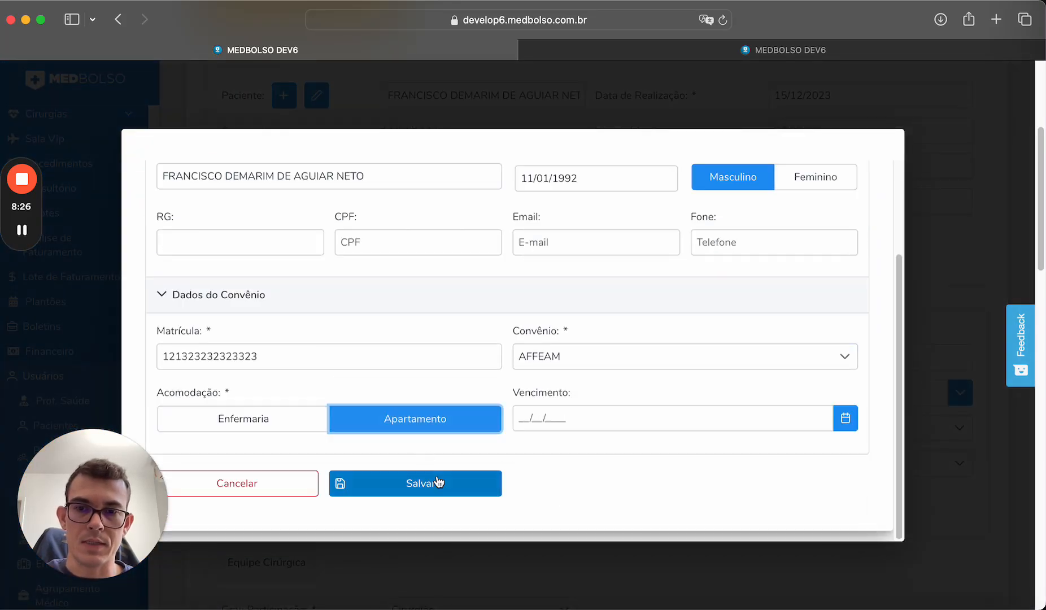
{"action": "left_click", "coordinate": [440, 483]}
Review the procedure's accommodation percentage, 468.00 value, 0% technique and 0% urgency percentages.
{"action": "scroll", "coordinate": [674, 405], "scroll_direction": "down", "scroll_amount": 8}
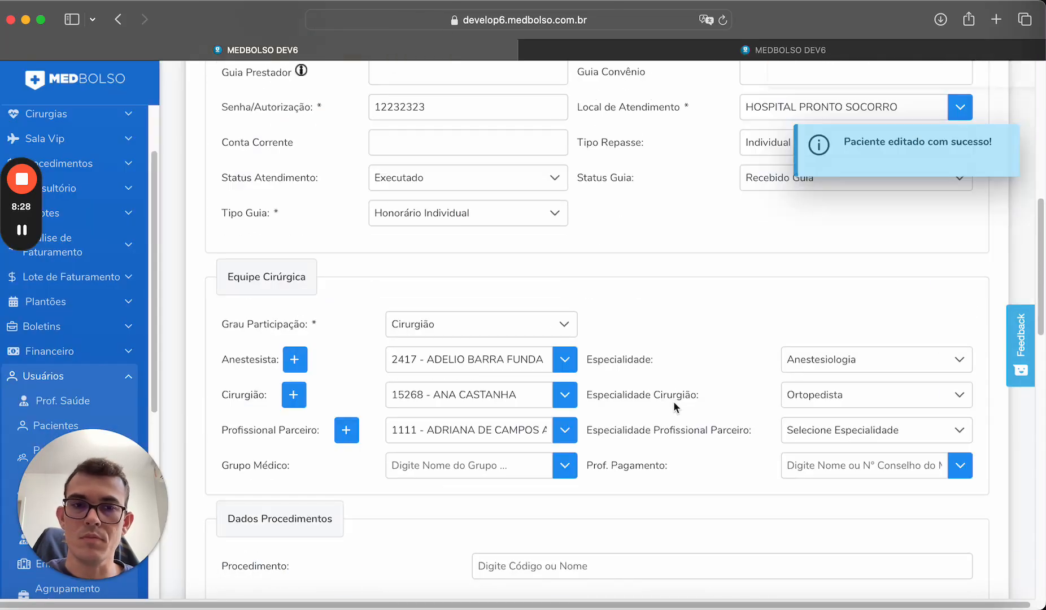
{"action": "scroll", "coordinate": [674, 412], "scroll_direction": "down", "scroll_amount": 3}
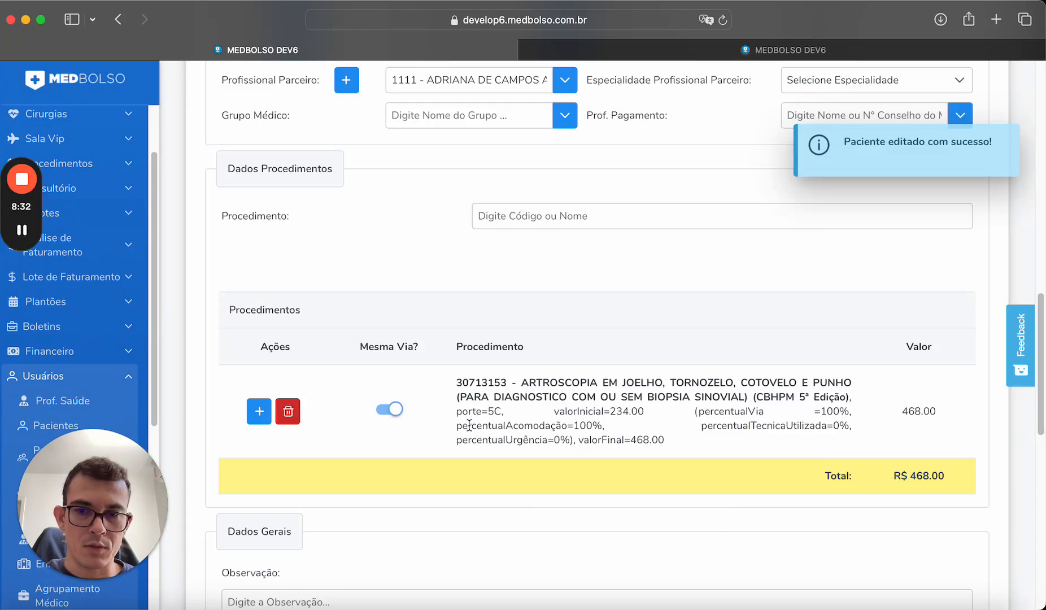
{"action": "left_click_drag", "start_coordinate": [456, 426], "coordinate": [596, 427]}
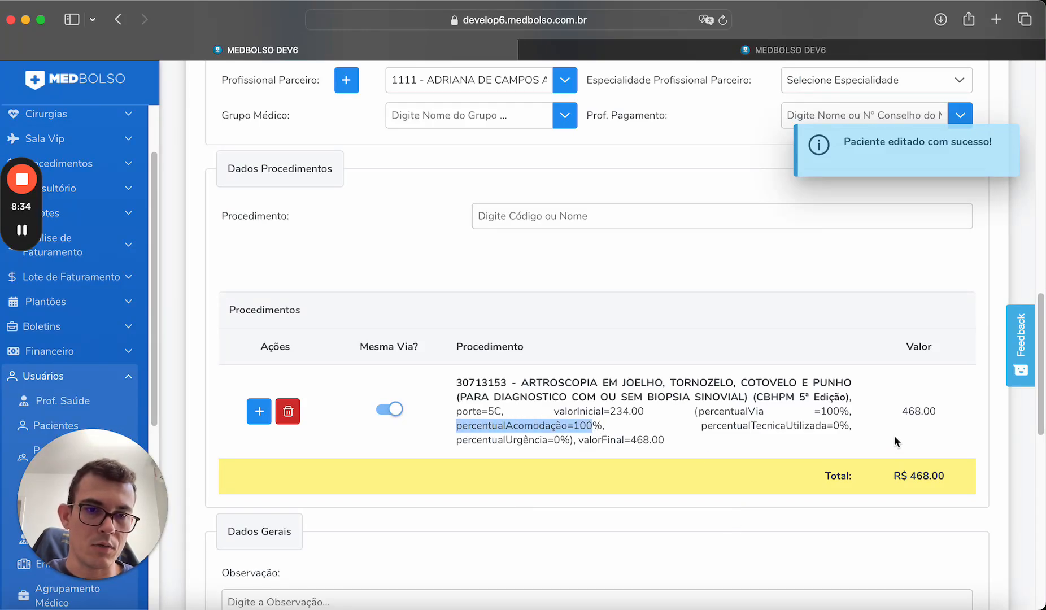
{"action": "double_click", "coordinate": [919, 411]}
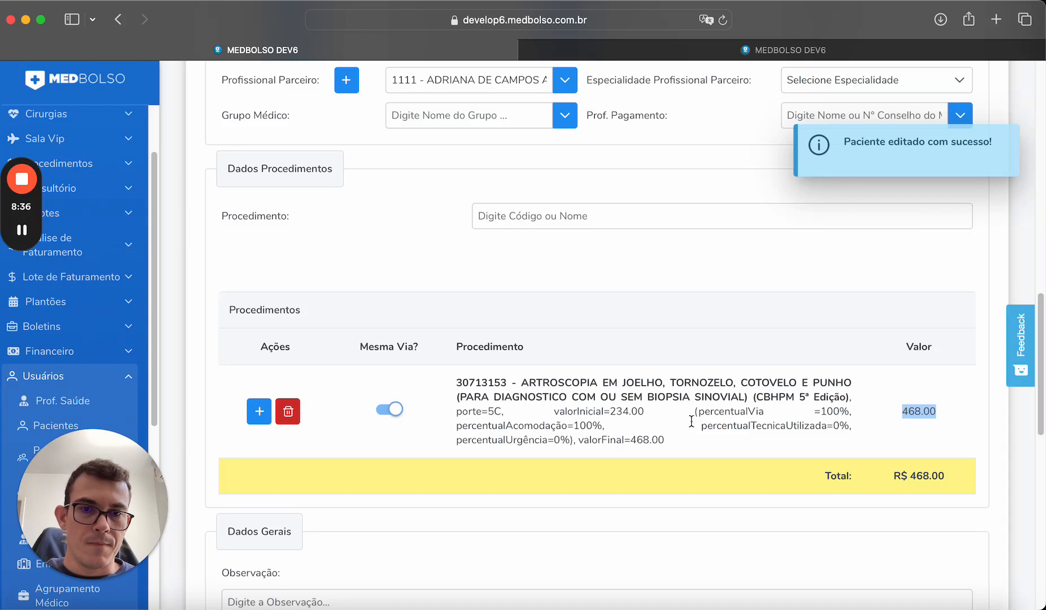
{"action": "left_click_drag", "start_coordinate": [702, 427], "coordinate": [848, 424]}
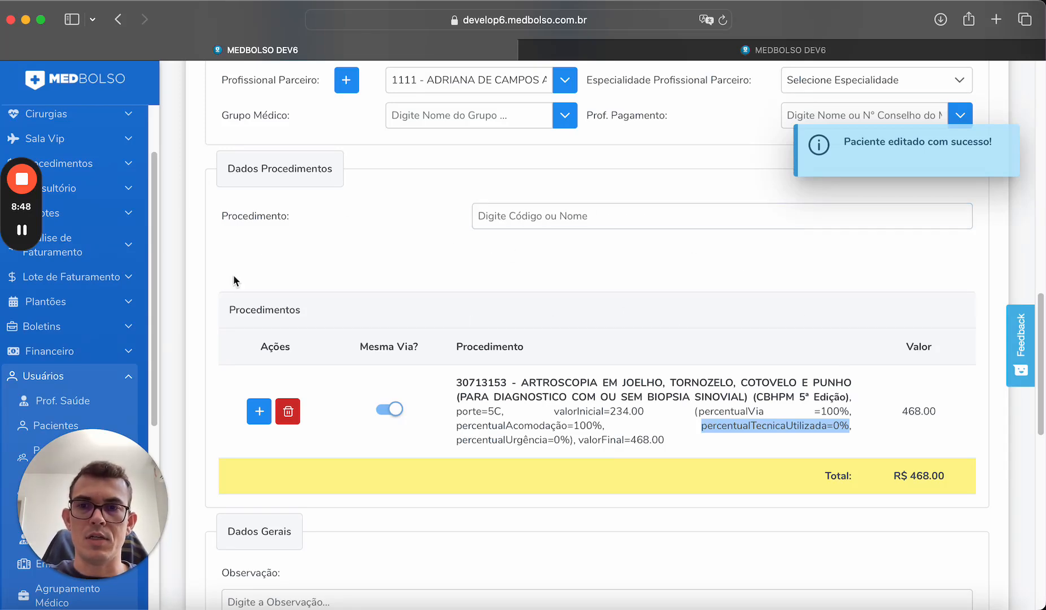
{"action": "left_click", "coordinate": [547, 227]}
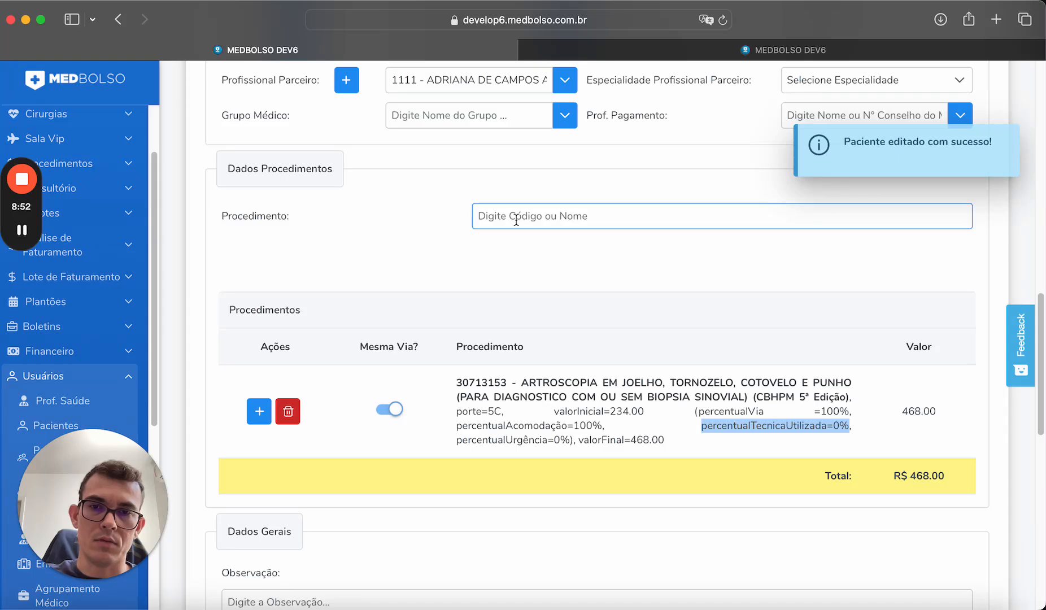
{"action": "left_click", "coordinate": [840, 437]}
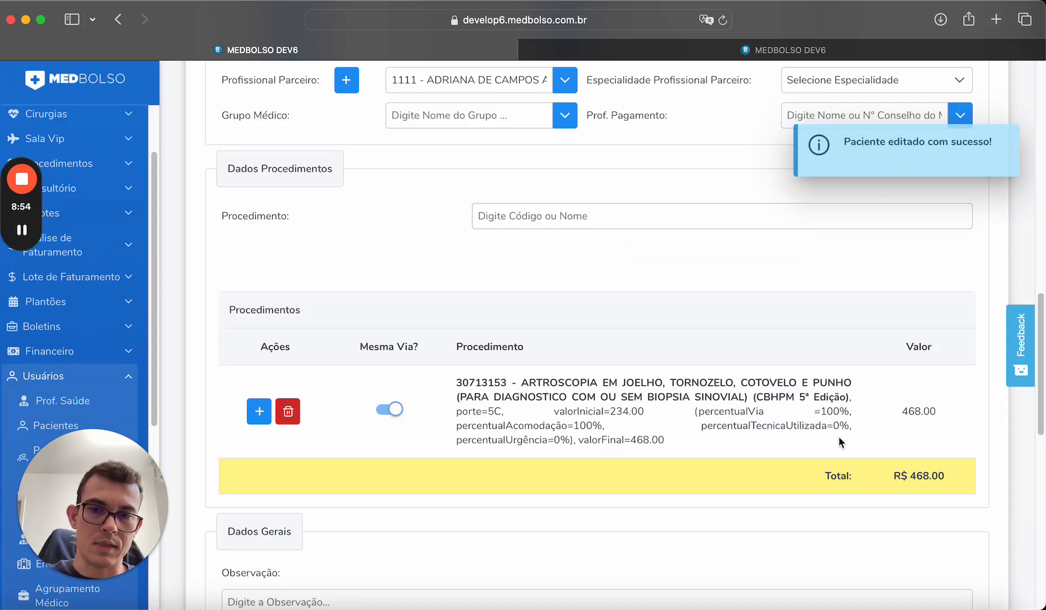
{"action": "left_click_drag", "start_coordinate": [456, 443], "coordinate": [569, 440]}
{"action": "scroll", "coordinate": [699, 397], "scroll_direction": "up", "scroll_amount": 15}
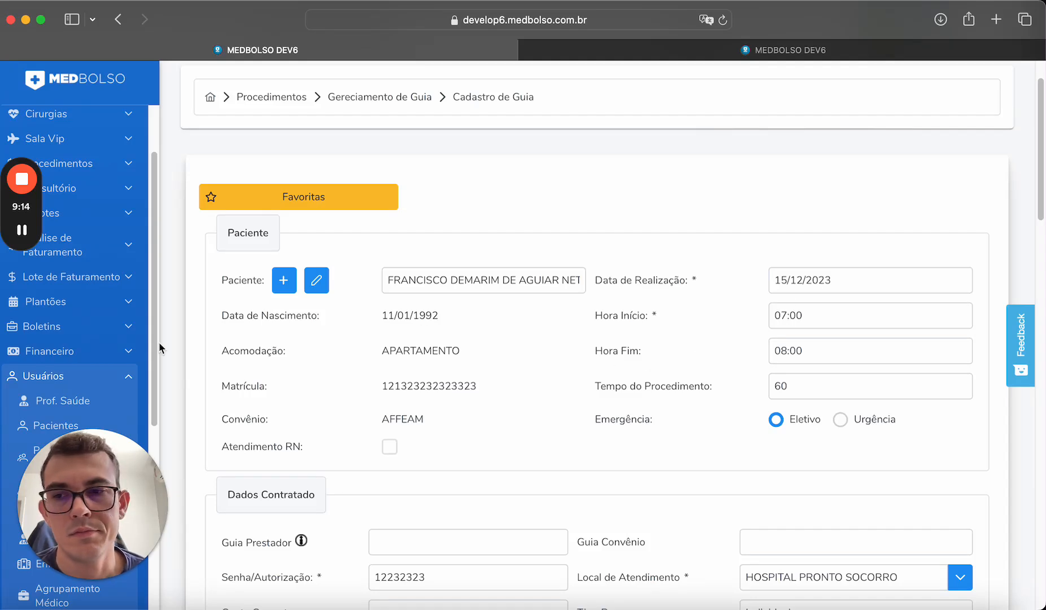
Open Configuração de Faturamento > Tabelas > Tabela Referência in a new tab.
{"action": "scroll", "coordinate": [113, 343], "scroll_direction": "down", "scroll_amount": 1}
{"action": "scroll", "coordinate": [85, 339], "scroll_direction": "down", "scroll_amount": 10}
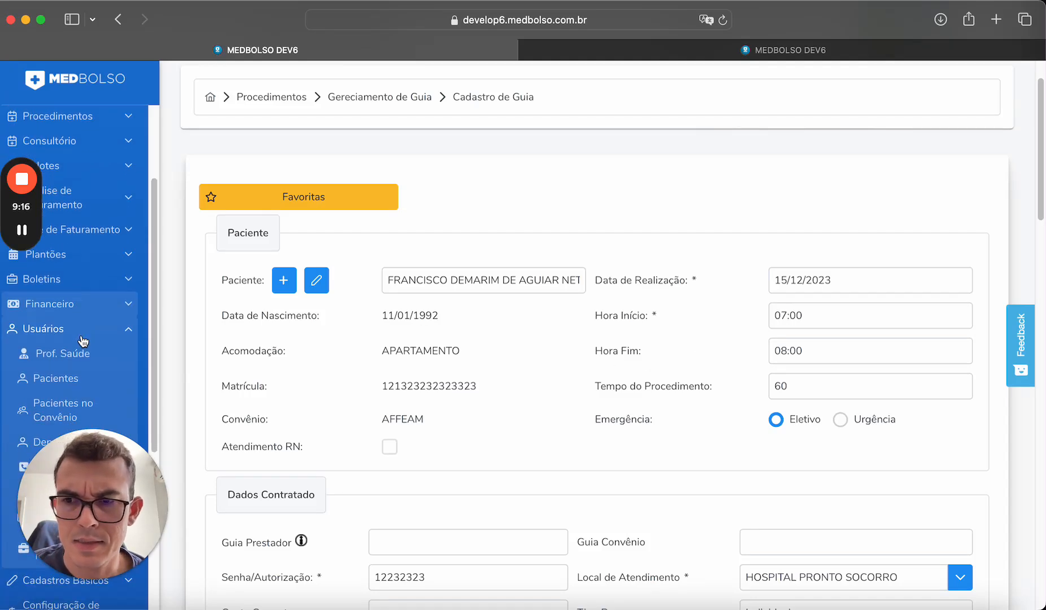
{"action": "left_click", "coordinate": [95, 339]}
{"action": "scroll", "coordinate": [90, 305], "scroll_direction": "down", "scroll_amount": 3}
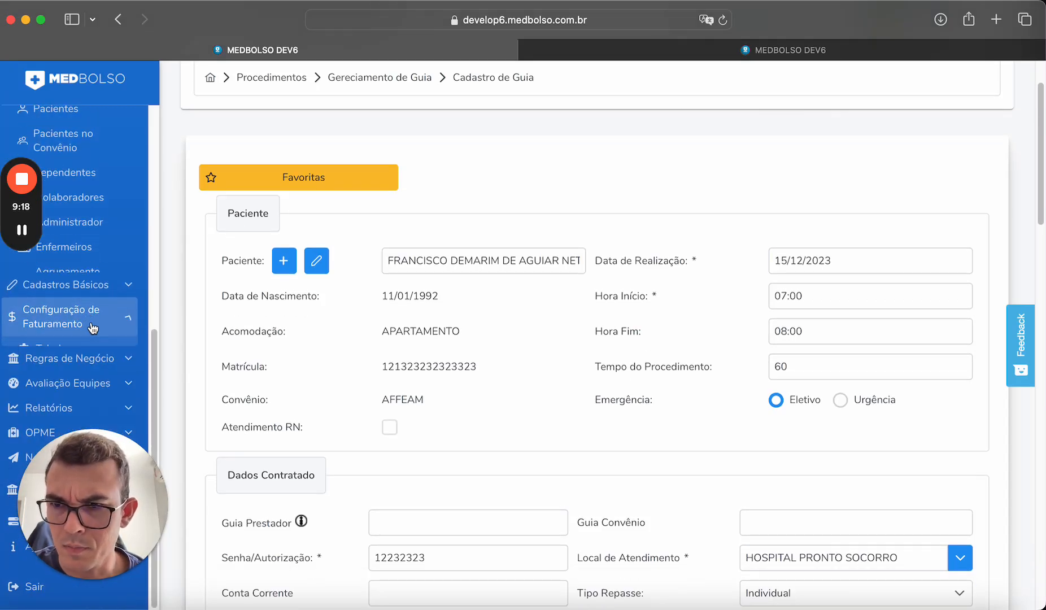
{"action": "left_click", "coordinate": [88, 271]}
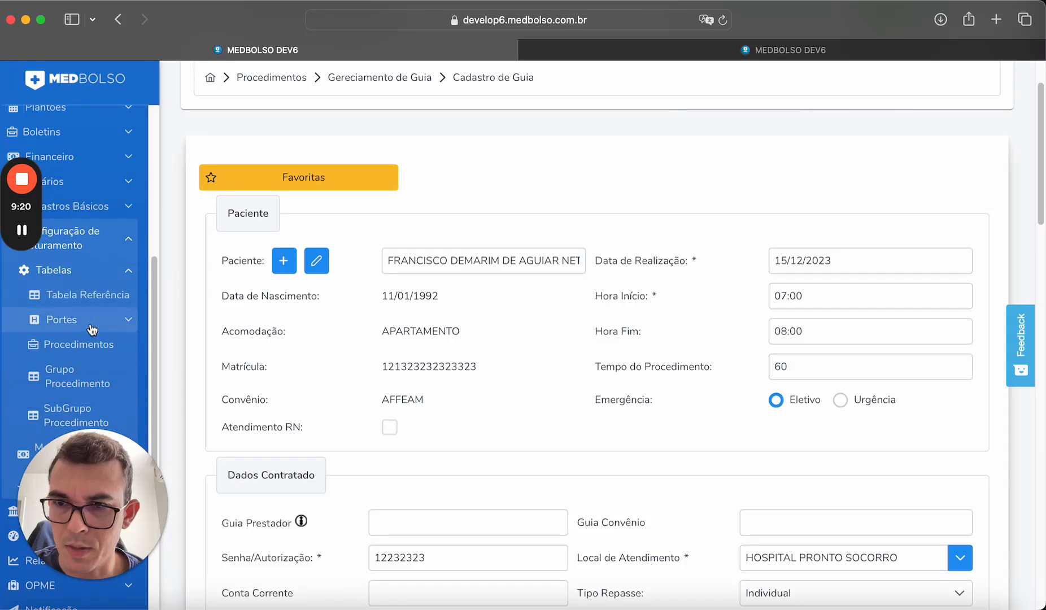
{"action": "right_click", "coordinate": [100, 294]}
{"action": "left_click", "coordinate": [110, 299]}
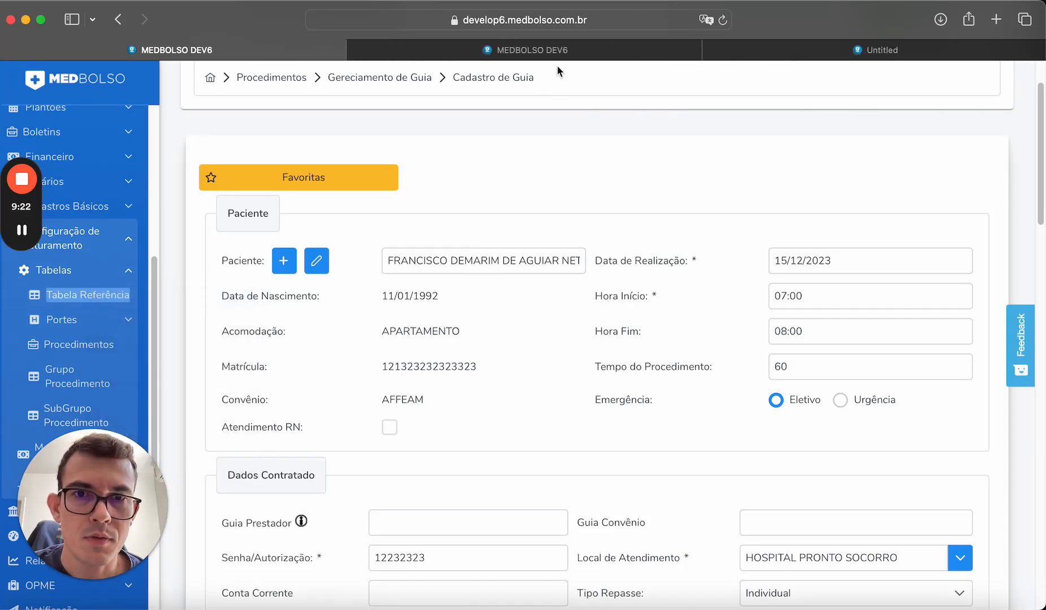
{"action": "left_click", "coordinate": [786, 50]}
Scroll the 14 reference tables, comparing their urgency rates, years and billing forms.
{"action": "scroll", "coordinate": [708, 160], "scroll_direction": "down", "scroll_amount": 5}
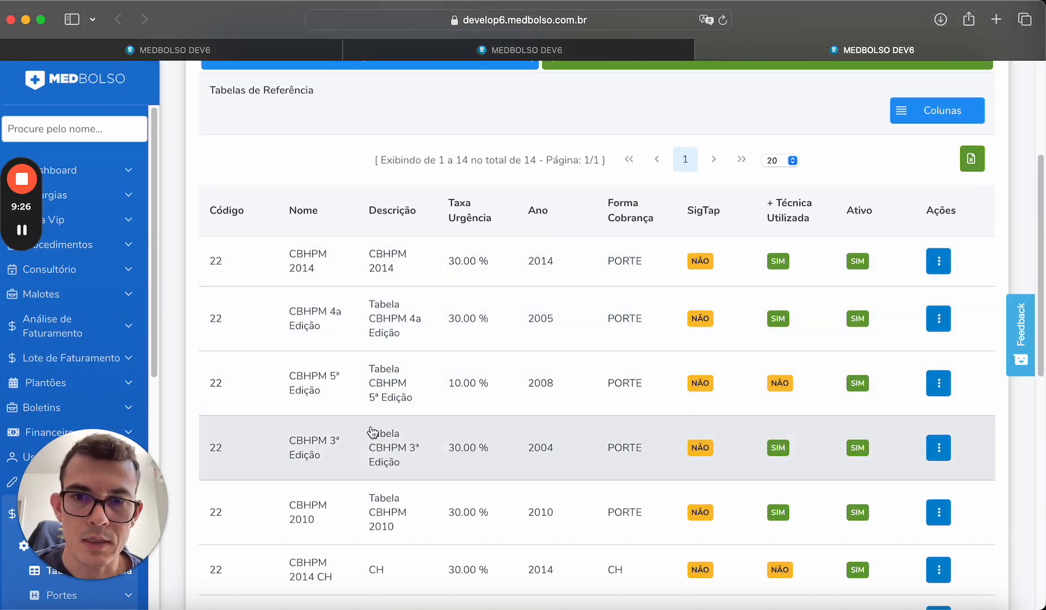
{"action": "left_click_drag", "start_coordinate": [454, 208], "coordinate": [489, 219]}
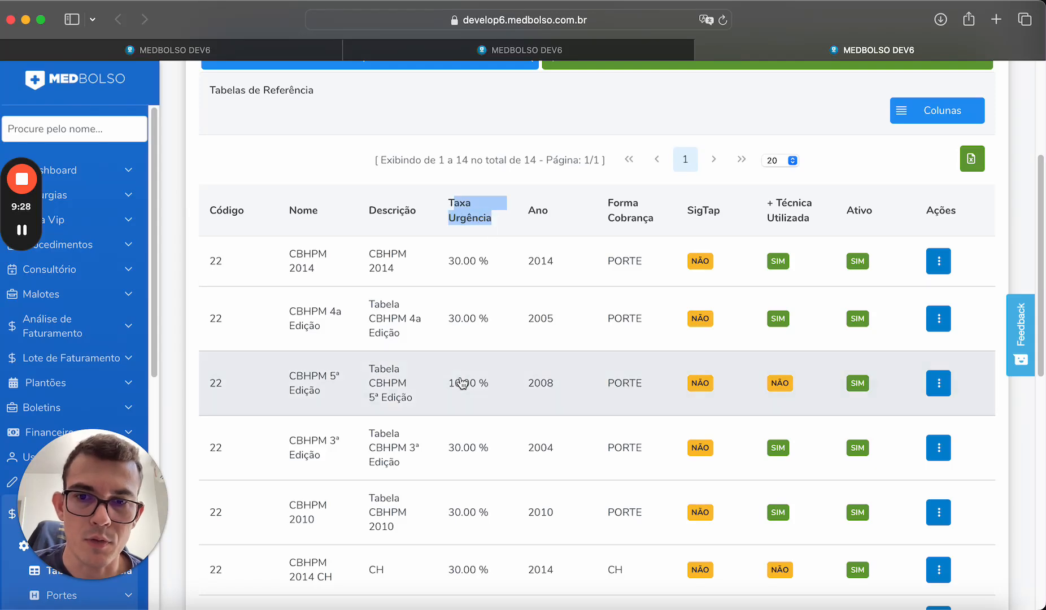
{"action": "scroll", "coordinate": [479, 432], "scroll_direction": "down", "scroll_amount": 1}
{"action": "scroll", "coordinate": [479, 431], "scroll_direction": "down", "scroll_amount": 4}
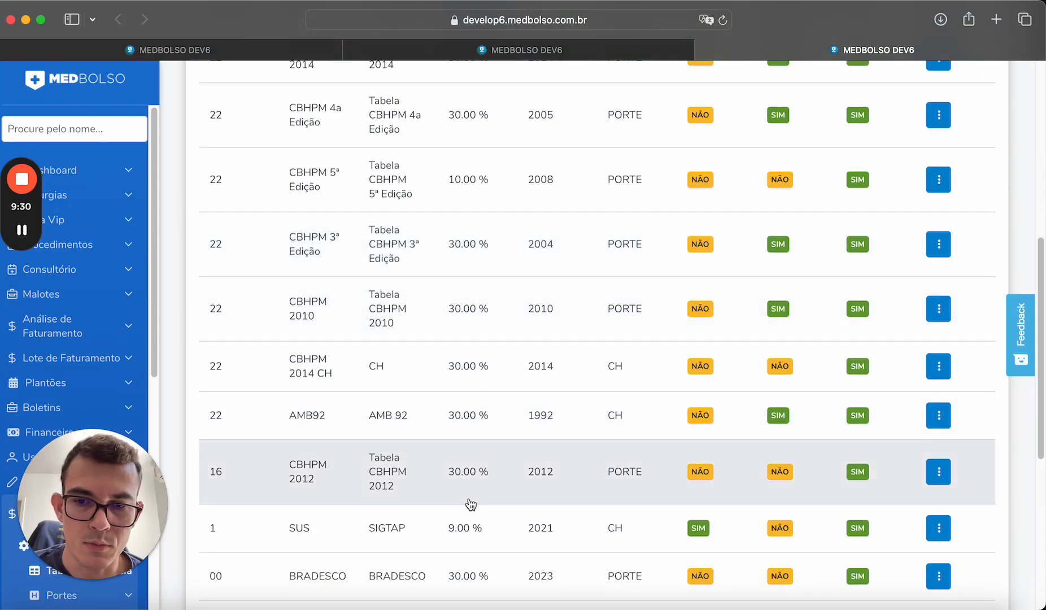
{"action": "scroll", "coordinate": [475, 493], "scroll_direction": "up", "scroll_amount": 5}
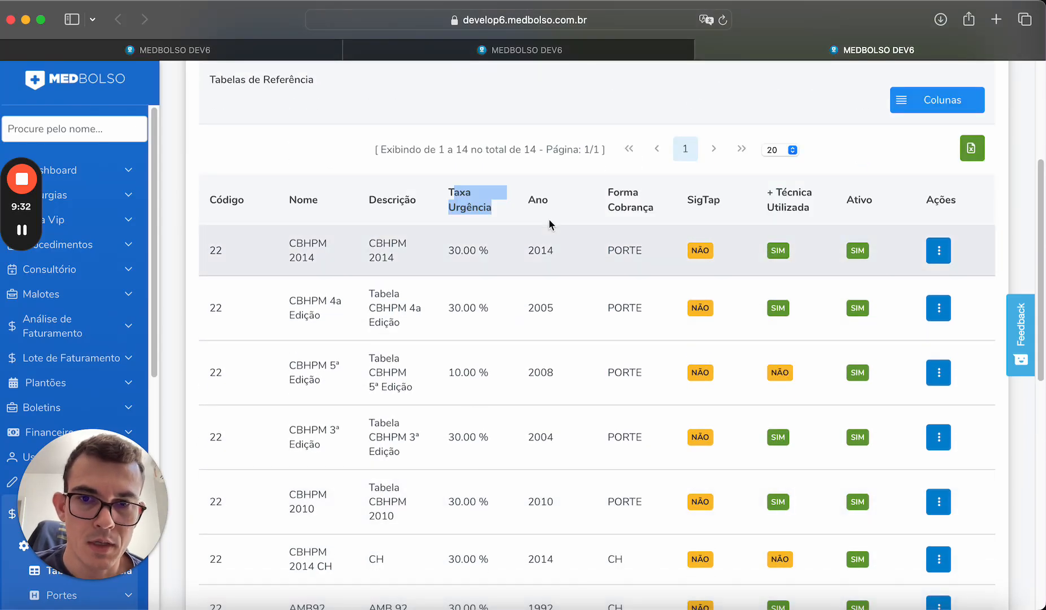
{"action": "scroll", "coordinate": [612, 350], "scroll_direction": "down", "scroll_amount": 5}
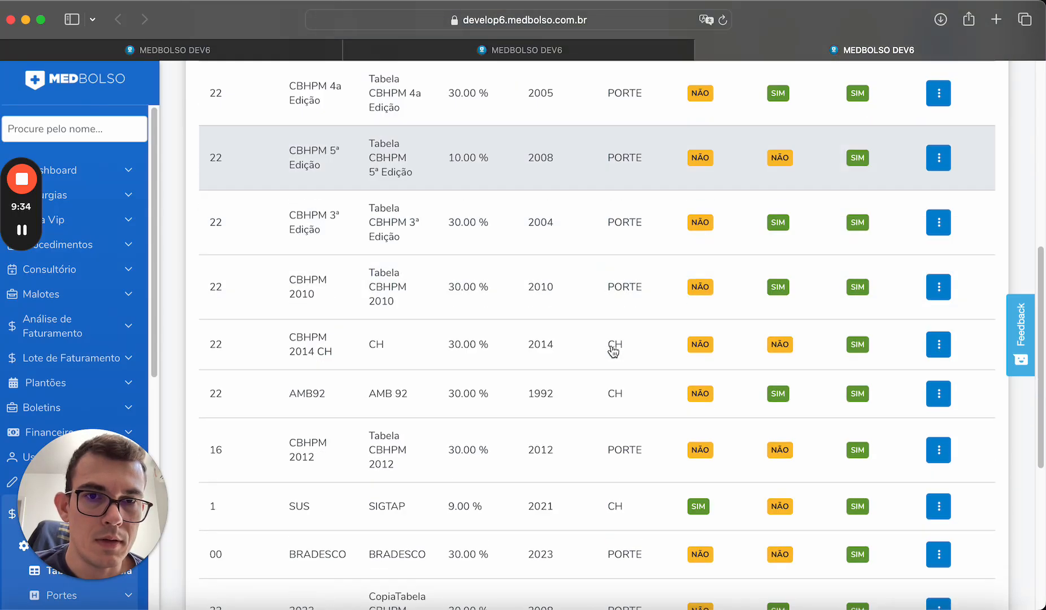
{"action": "scroll", "coordinate": [614, 351], "scroll_direction": "up", "scroll_amount": 6}
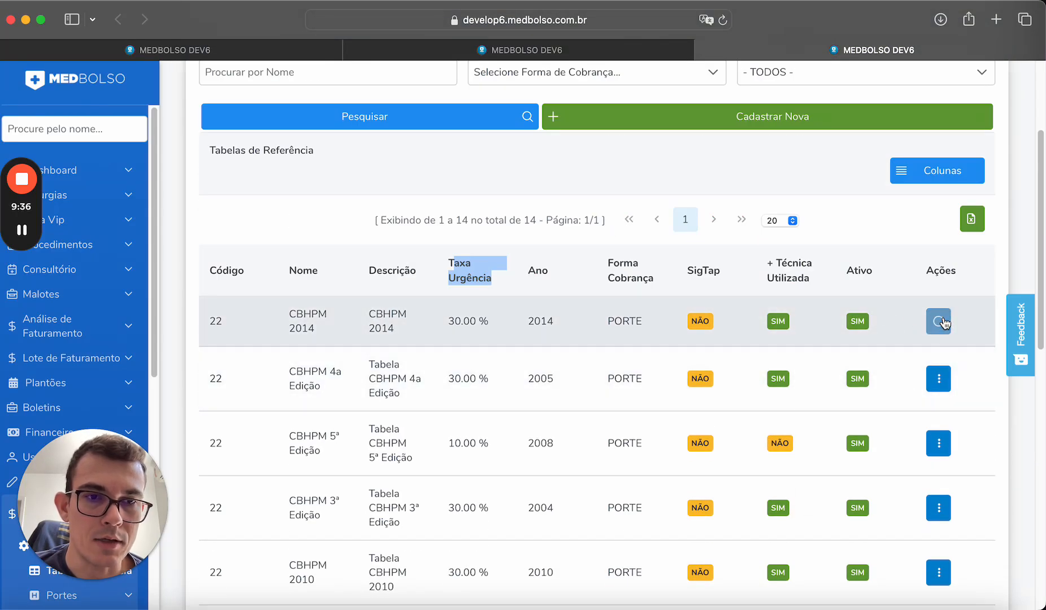
Inspect the CBHPM 2014 table's Dados Urgência periods, then close its edit form.
{"action": "left_click", "coordinate": [939, 321]}
{"action": "left_click", "coordinate": [901, 354]}
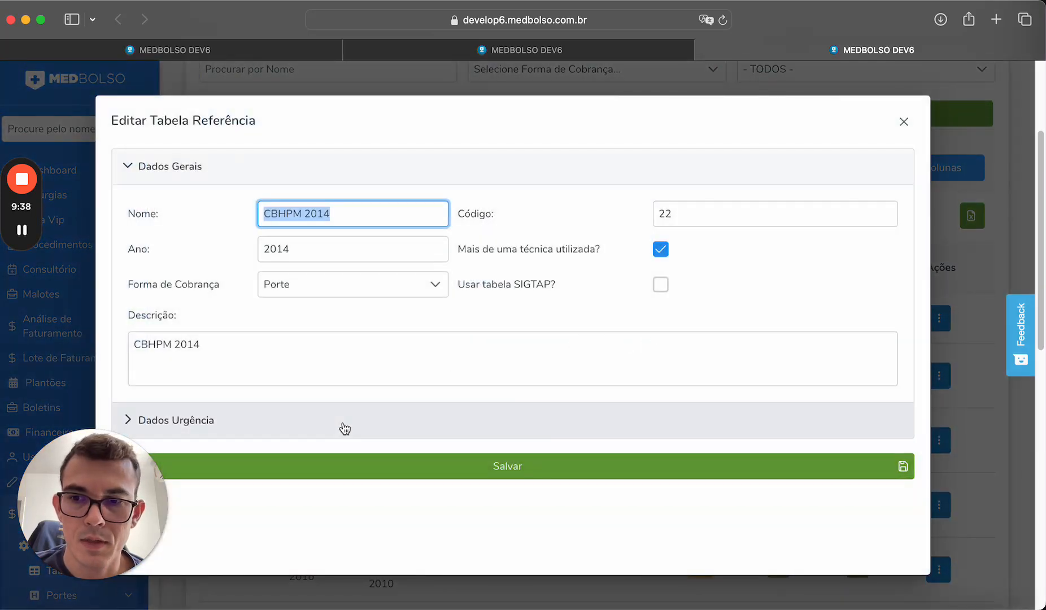
{"action": "left_click", "coordinate": [339, 423]}
{"action": "scroll", "coordinate": [357, 402], "scroll_direction": "down", "scroll_amount": 3}
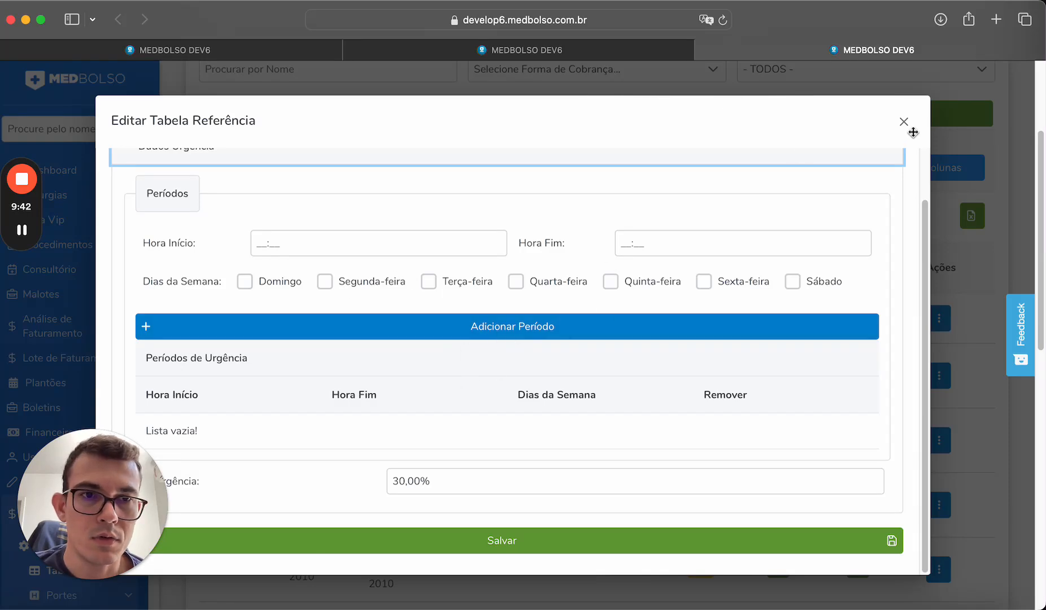
{"action": "left_click", "coordinate": [331, 237]}
{"action": "left_click", "coordinate": [330, 237]}
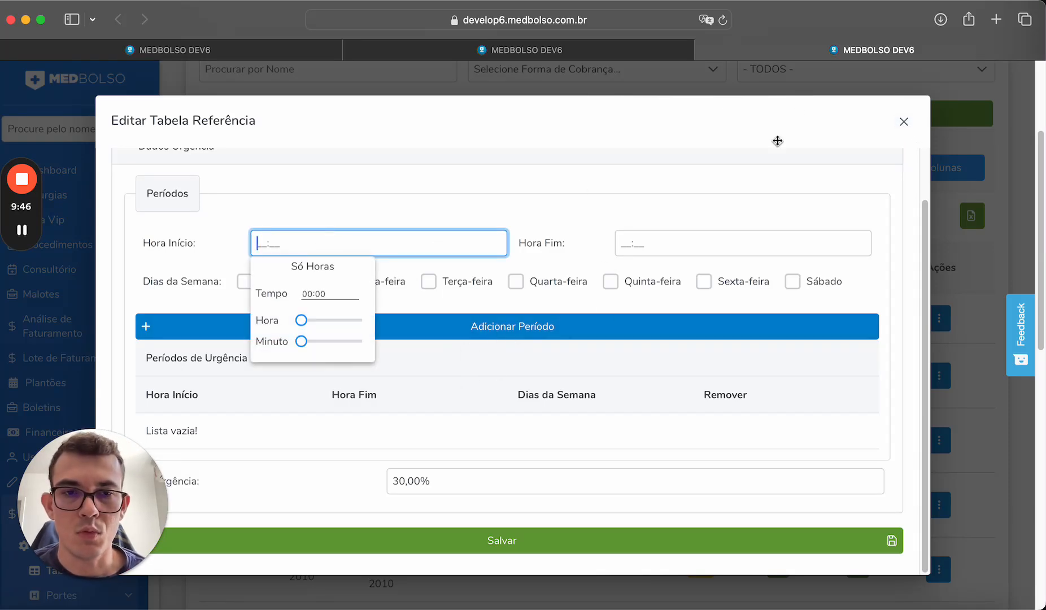
{"action": "left_click", "coordinate": [903, 122]}
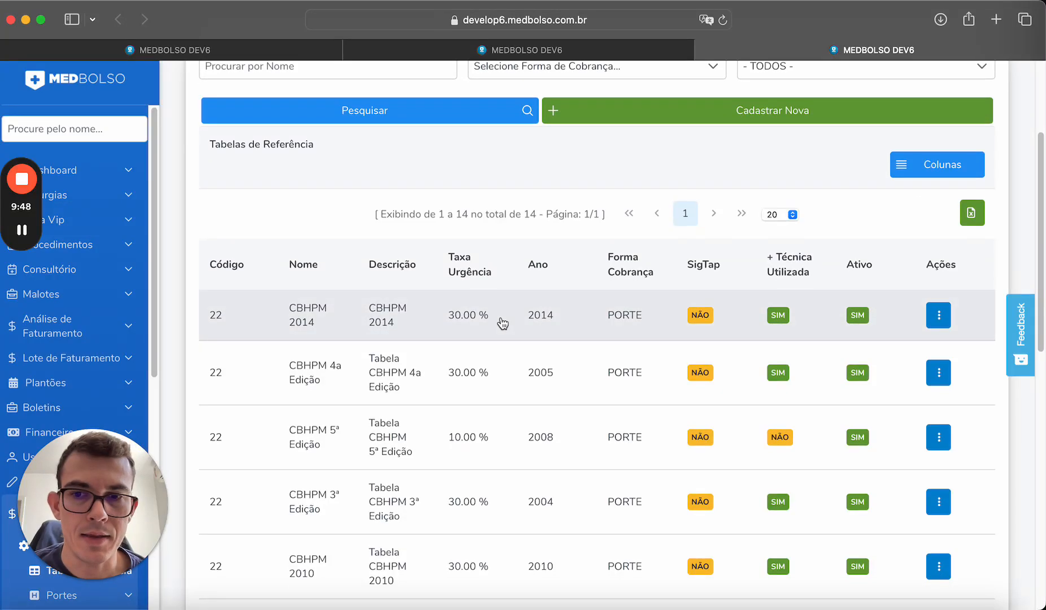
Review the CBHPM 5ª Edição table's 10% weeknight and weekend urgency periods, then close it.
{"action": "scroll", "coordinate": [502, 323], "scroll_direction": "down", "scroll_amount": 1}
{"action": "left_click", "coordinate": [931, 402]}
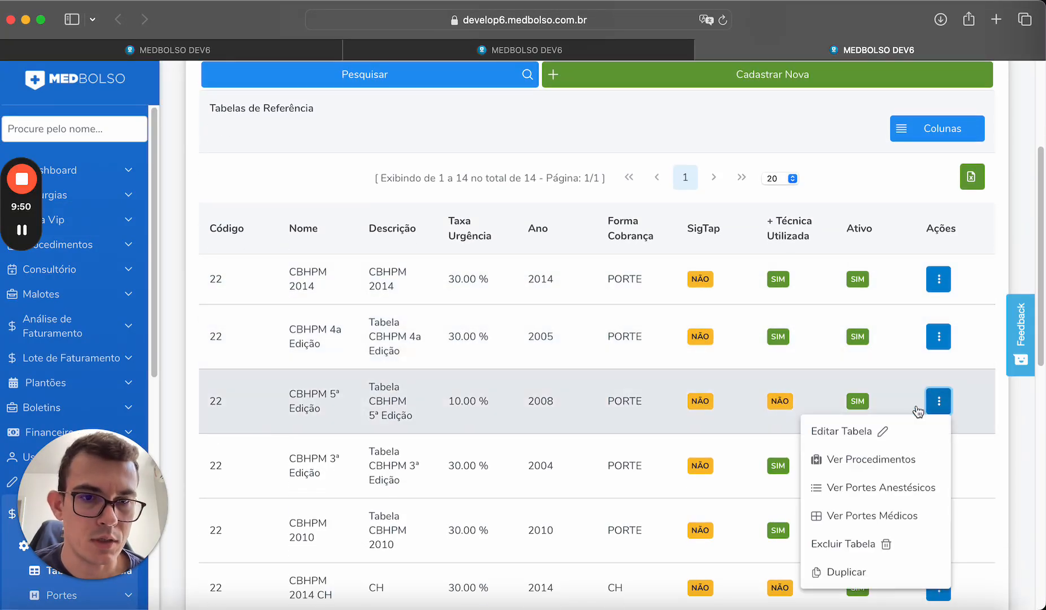
{"action": "left_click", "coordinate": [836, 431]}
{"action": "scroll", "coordinate": [679, 389], "scroll_direction": "down", "scroll_amount": 3}
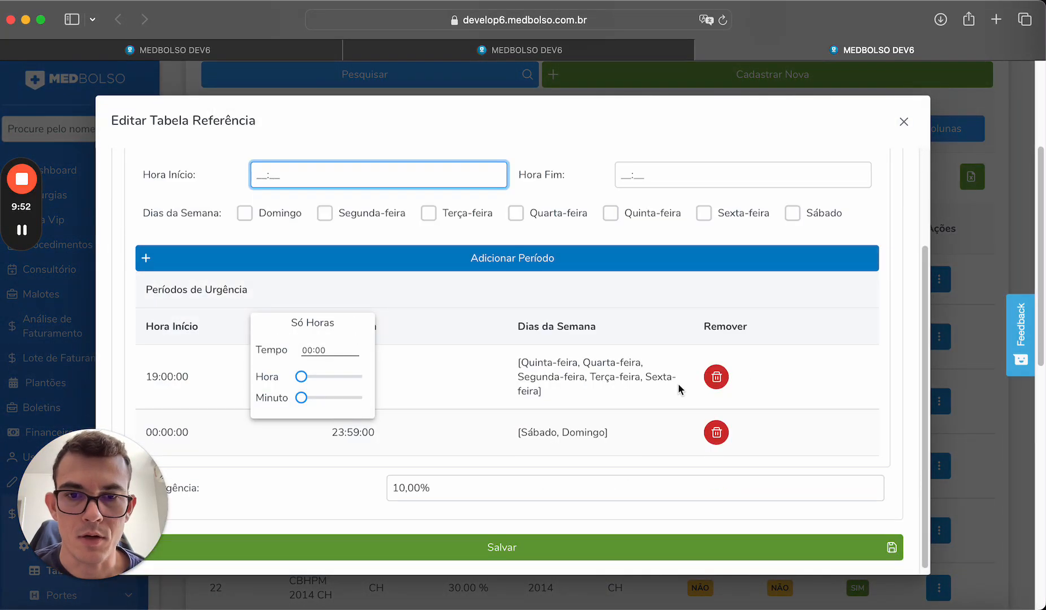
{"action": "left_click", "coordinate": [903, 308]}
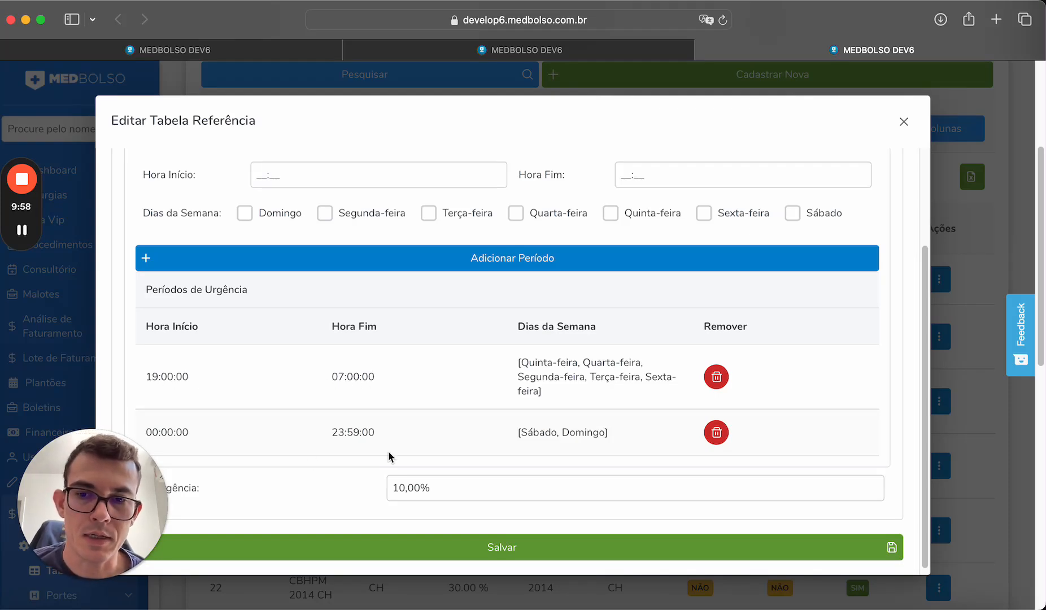
{"action": "left_click", "coordinate": [903, 122]}
Back on the guide form, change the procedure start time from 07:00 to 04:00.
{"action": "left_click", "coordinate": [396, 49]}
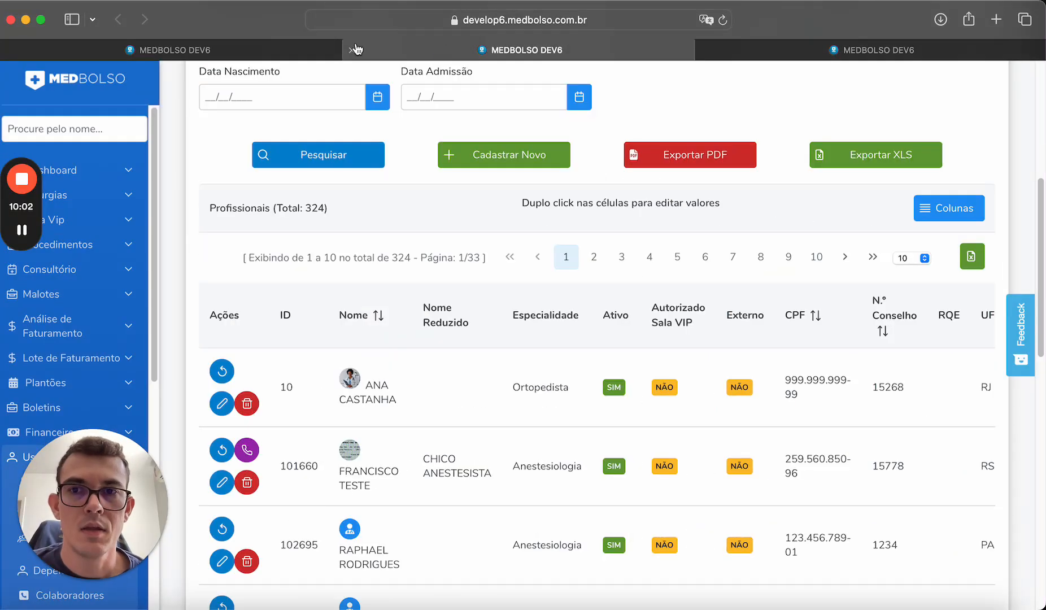
{"action": "left_click", "coordinate": [294, 43]}
{"action": "scroll", "coordinate": [875, 266], "scroll_direction": "down", "scroll_amount": 1}
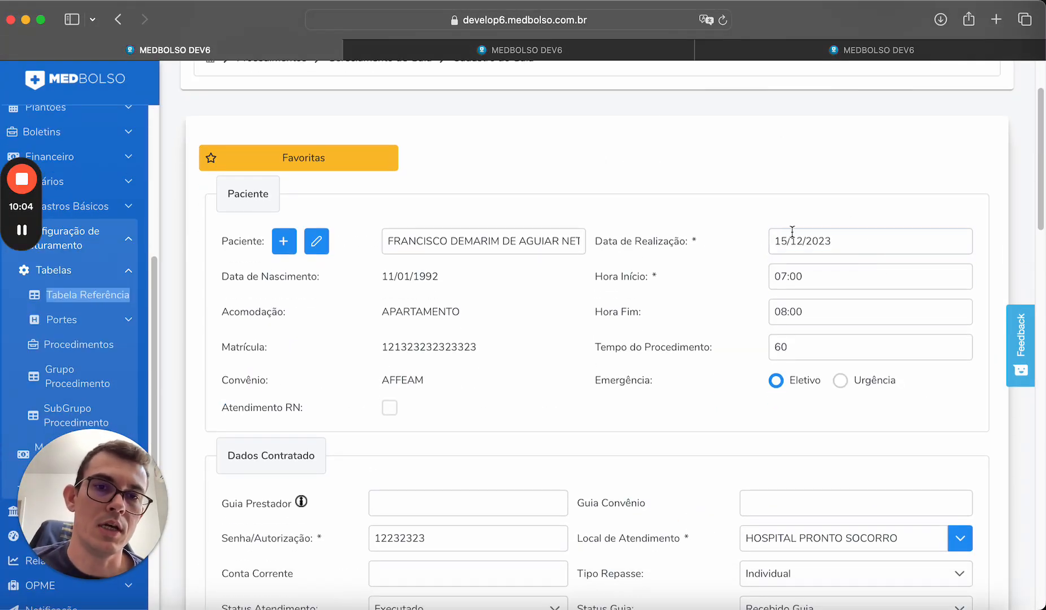
{"action": "scroll", "coordinate": [800, 254], "scroll_direction": "down", "scroll_amount": 1}
{"action": "left_click", "coordinate": [826, 260]}
{"action": "scroll", "coordinate": [826, 259], "scroll_direction": "down", "scroll_amount": 1}
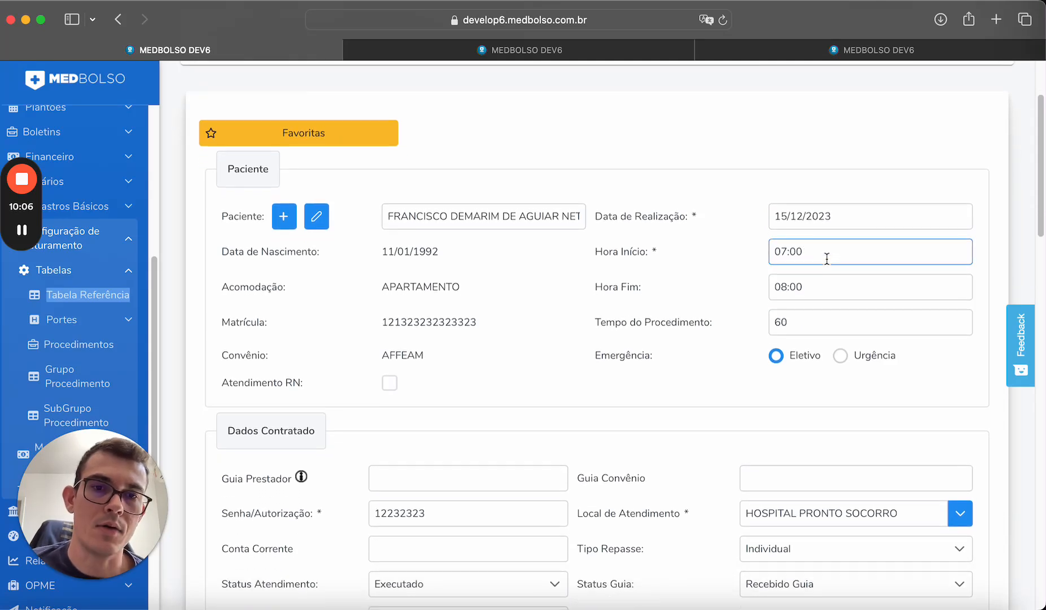
{"action": "left_click", "coordinate": [849, 376]}
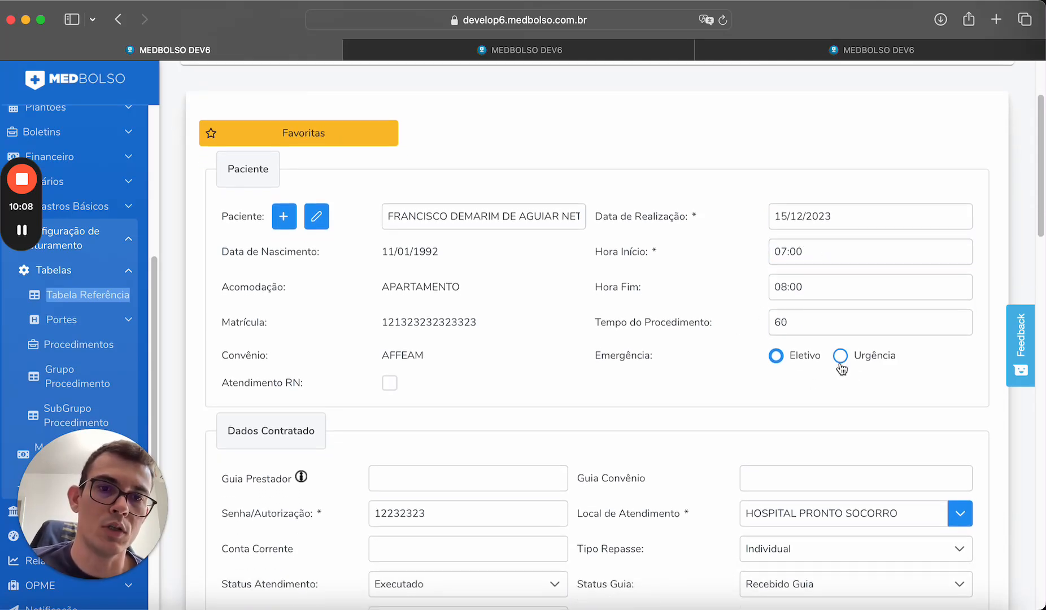
{"action": "left_click_drag", "start_coordinate": [825, 249], "coordinate": [736, 251]}
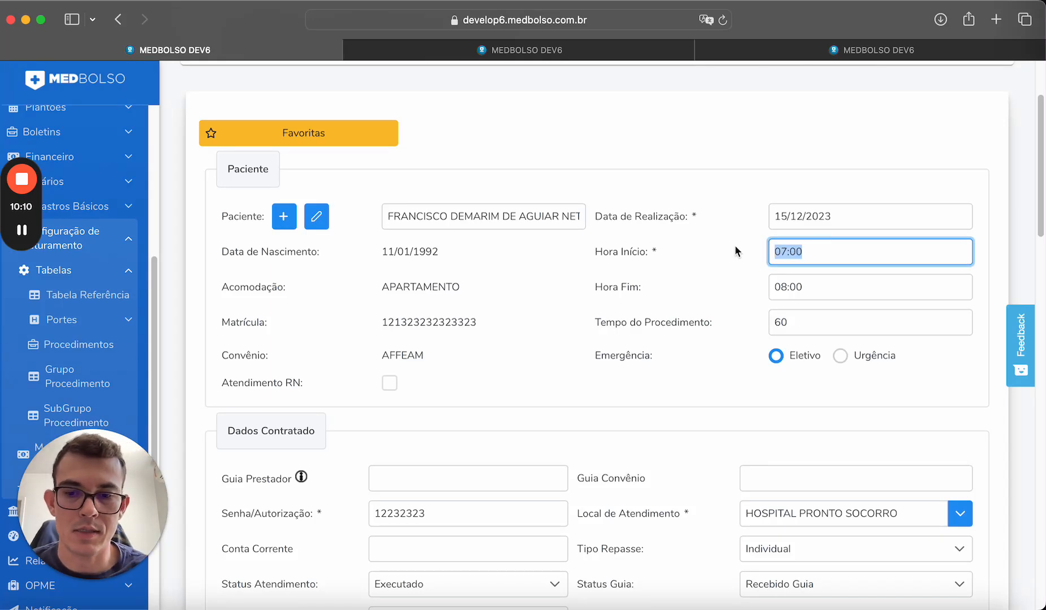
{"action": "type", "text": "0400"}
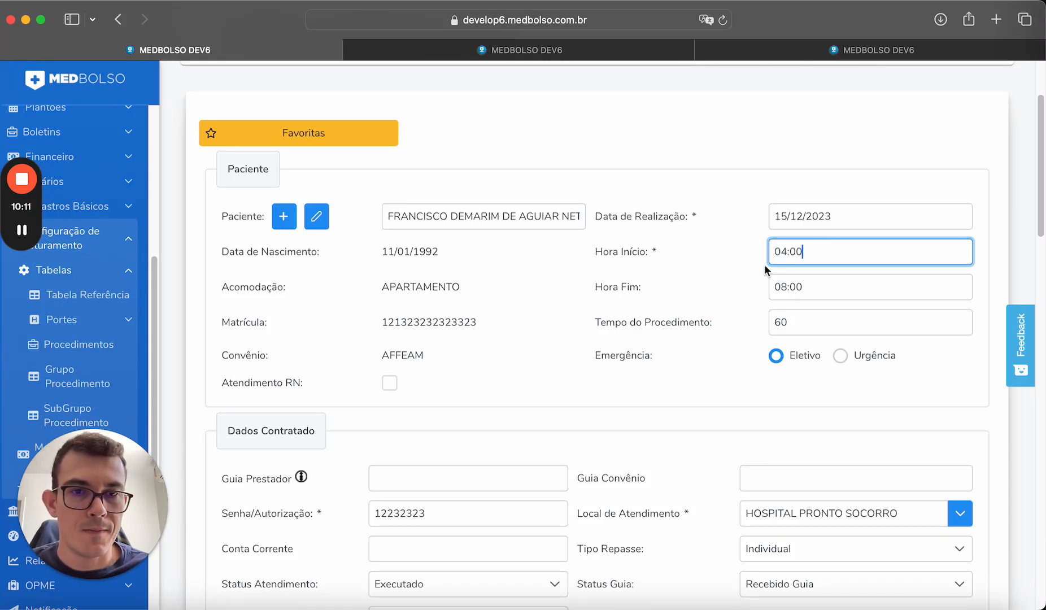
Keep end time 08:00 and set Emergência to Urgência, raising the arthroscopy total to R$ 514.80.
{"action": "left_click", "coordinate": [807, 283]}
{"action": "left_click_drag", "start_coordinate": [810, 290], "coordinate": [769, 282]}
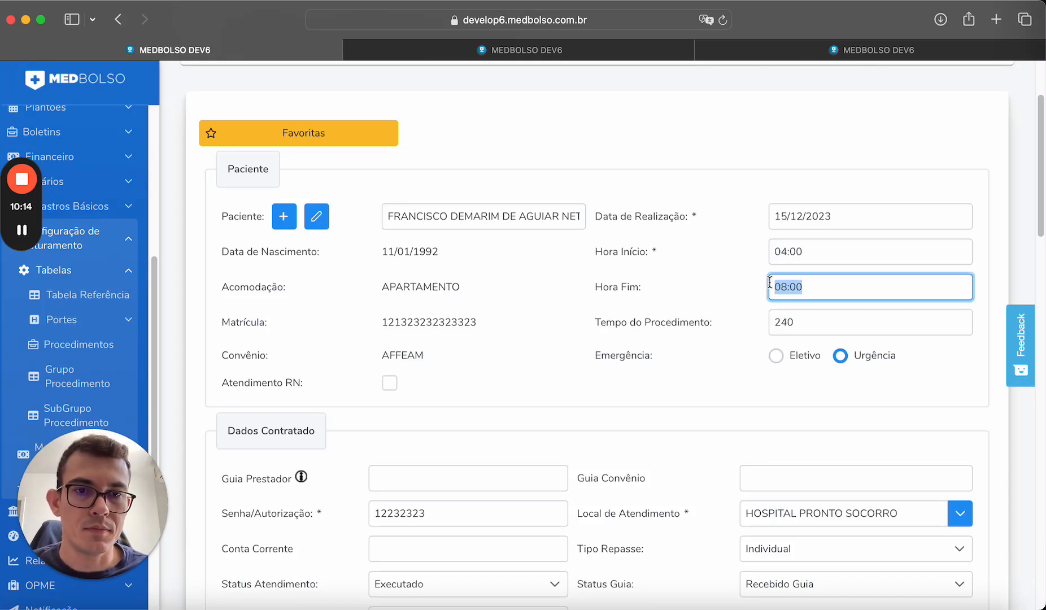
{"action": "left_click", "coordinate": [756, 403]}
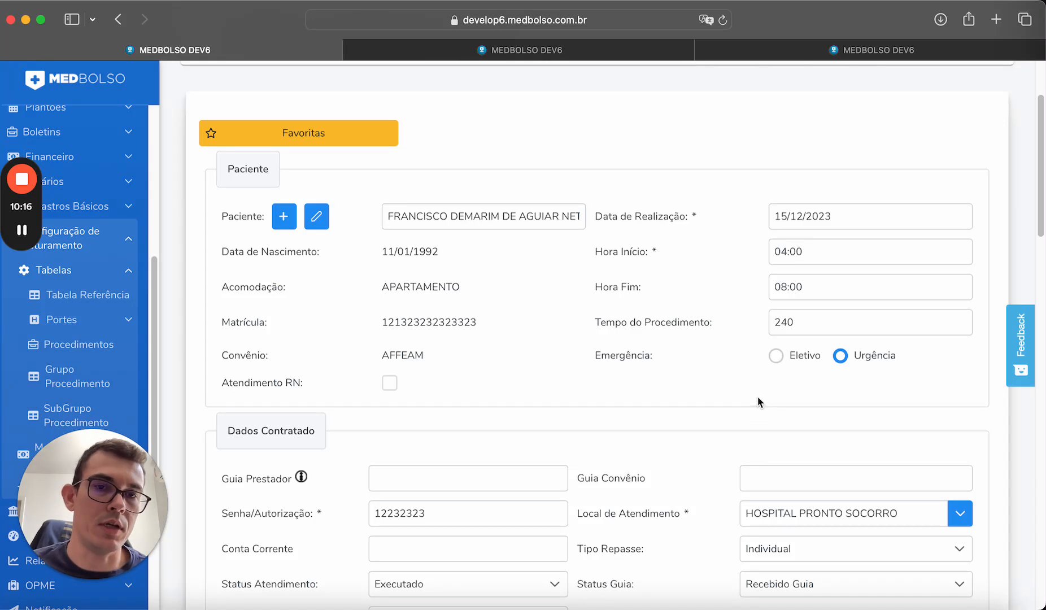
{"action": "left_click", "coordinate": [780, 325]}
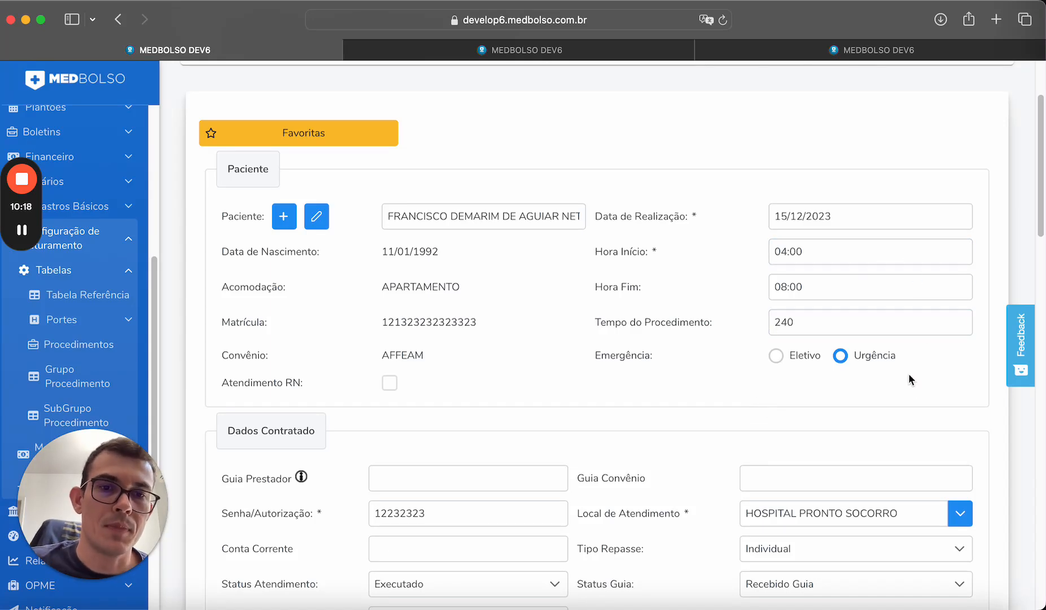
{"action": "left_click", "coordinate": [776, 355]}
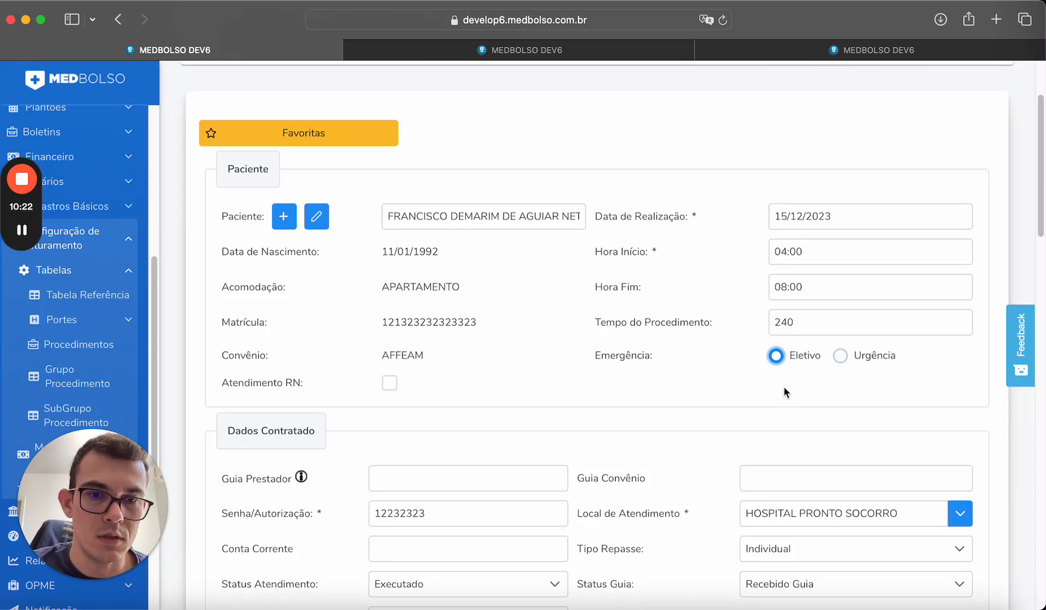
{"action": "left_click", "coordinate": [840, 355]}
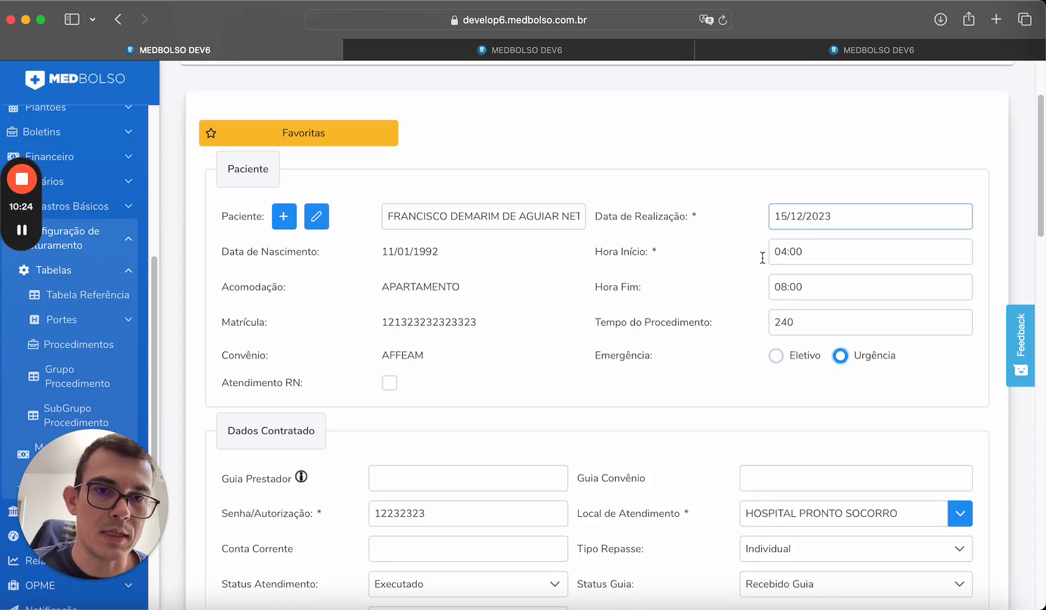
{"action": "scroll", "coordinate": [683, 367], "scroll_direction": "down", "scroll_amount": 3}
{"action": "scroll", "coordinate": [684, 367], "scroll_direction": "down", "scroll_amount": 15}
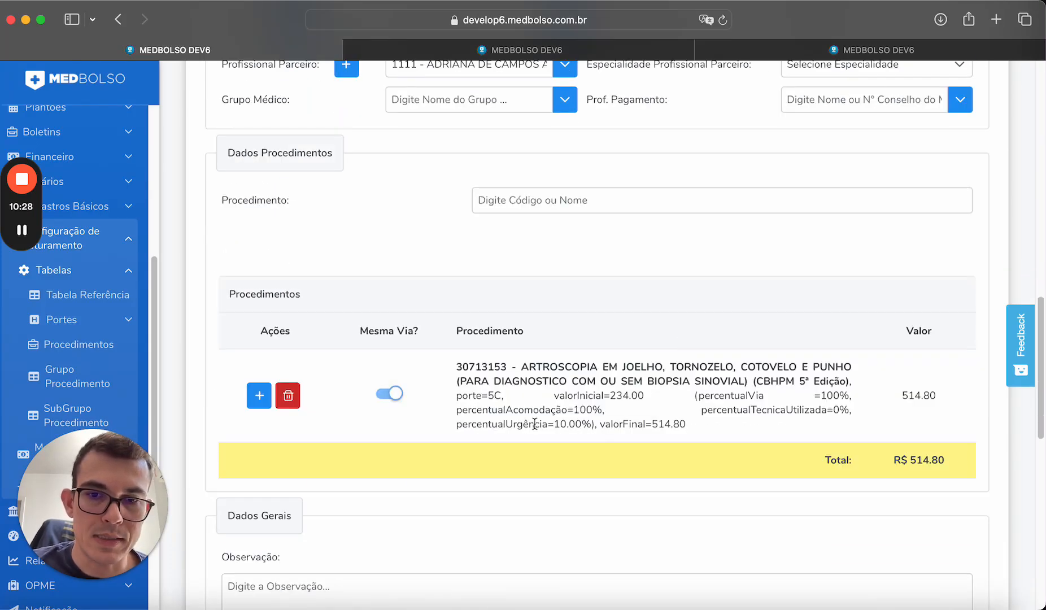
Highlight the 10.00% urgency percentage on the arthroscopy procedure row.
{"action": "left_click_drag", "start_coordinate": [557, 425], "coordinate": [590, 425]}
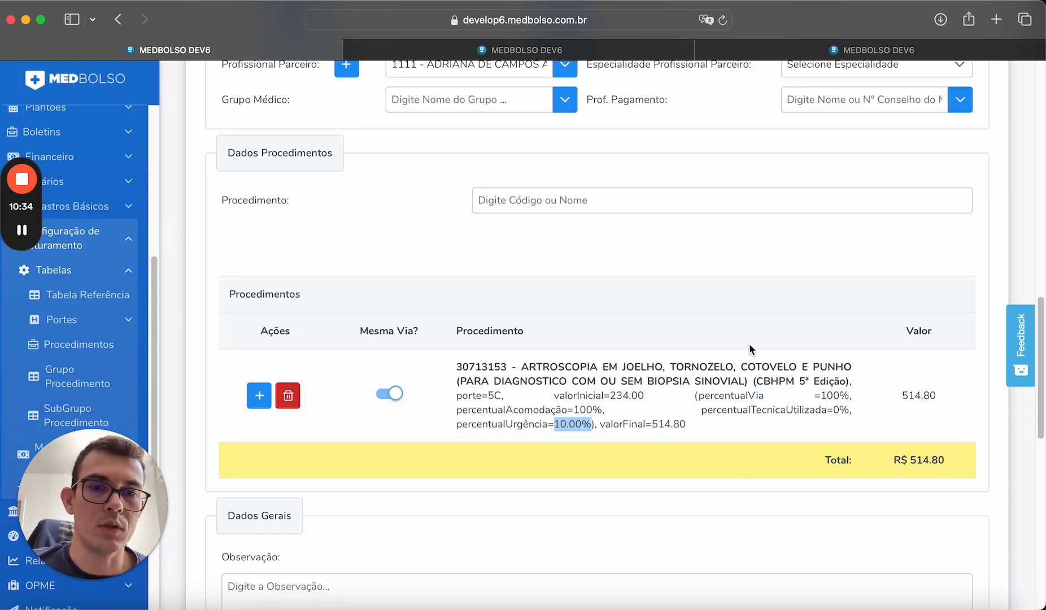
{"action": "scroll", "coordinate": [748, 345], "scroll_direction": "down", "scroll_amount": 10}
{"action": "scroll", "coordinate": [759, 368], "scroll_direction": "up", "scroll_amount": 15}
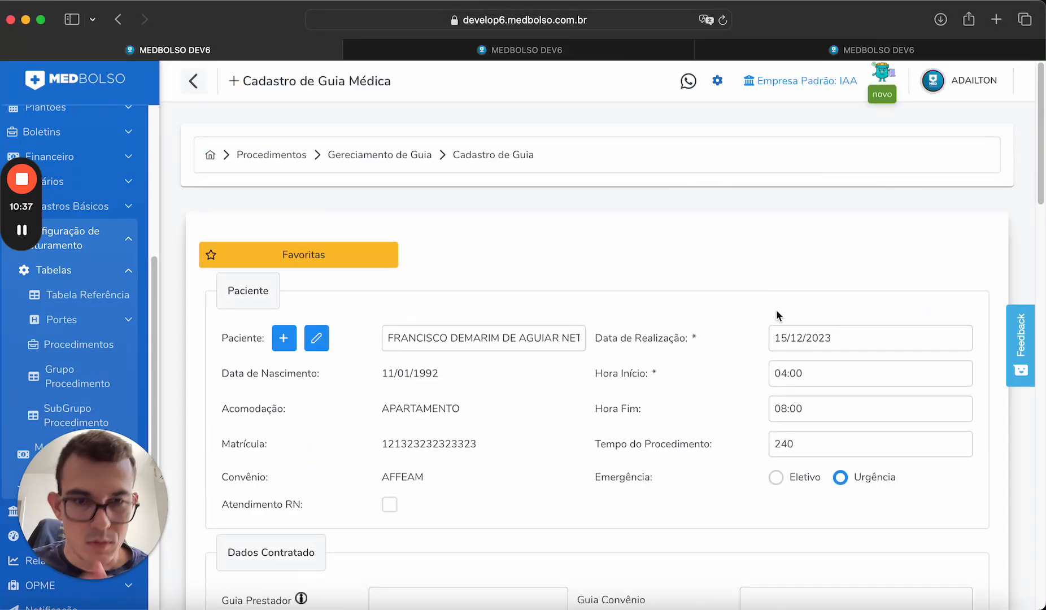
Set the guide back to Eletivo and check that the total returns to R$ 468.00.
{"action": "left_click", "coordinate": [776, 478]}
{"action": "scroll", "coordinate": [666, 342], "scroll_direction": "down", "scroll_amount": 5}
{"action": "scroll", "coordinate": [663, 343], "scroll_direction": "down", "scroll_amount": 10}
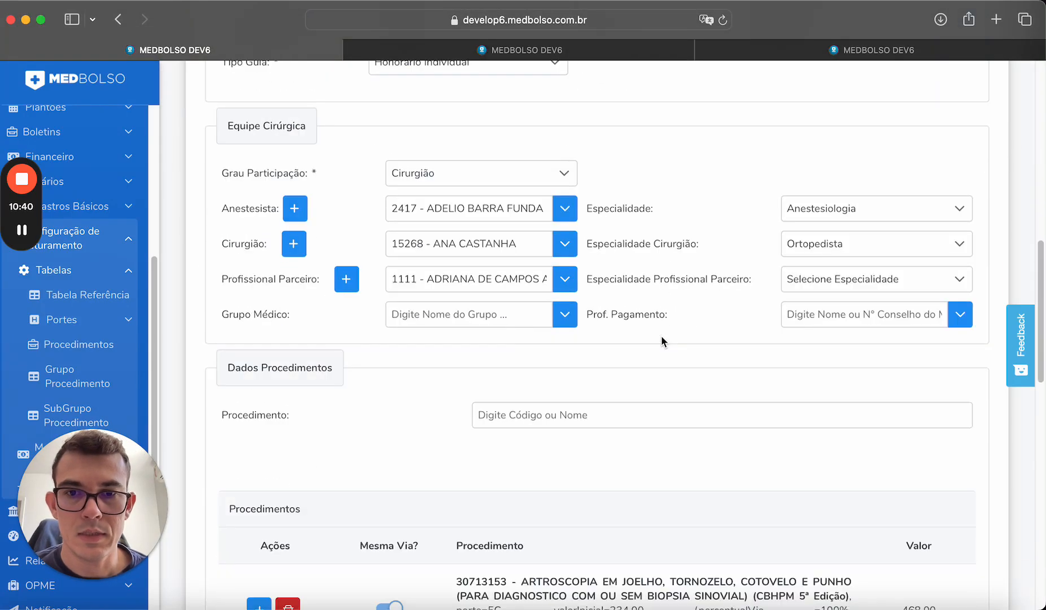
{"action": "scroll", "coordinate": [660, 344], "scroll_direction": "down", "scroll_amount": 6}
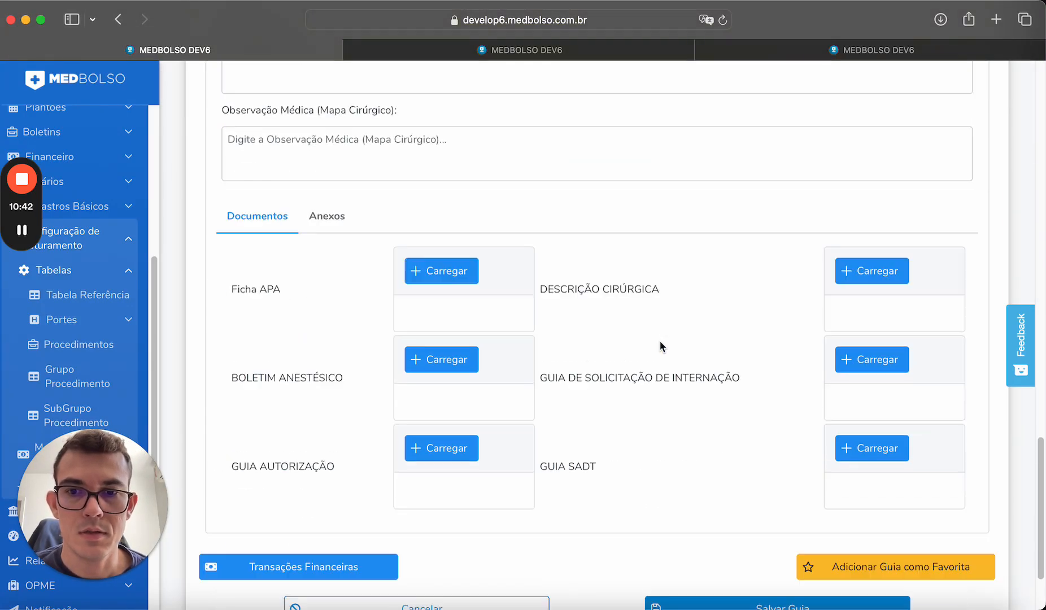
{"action": "scroll", "coordinate": [660, 343], "scroll_direction": "up", "scroll_amount": 6}
{"action": "scroll", "coordinate": [660, 338], "scroll_direction": "up", "scroll_amount": 10}
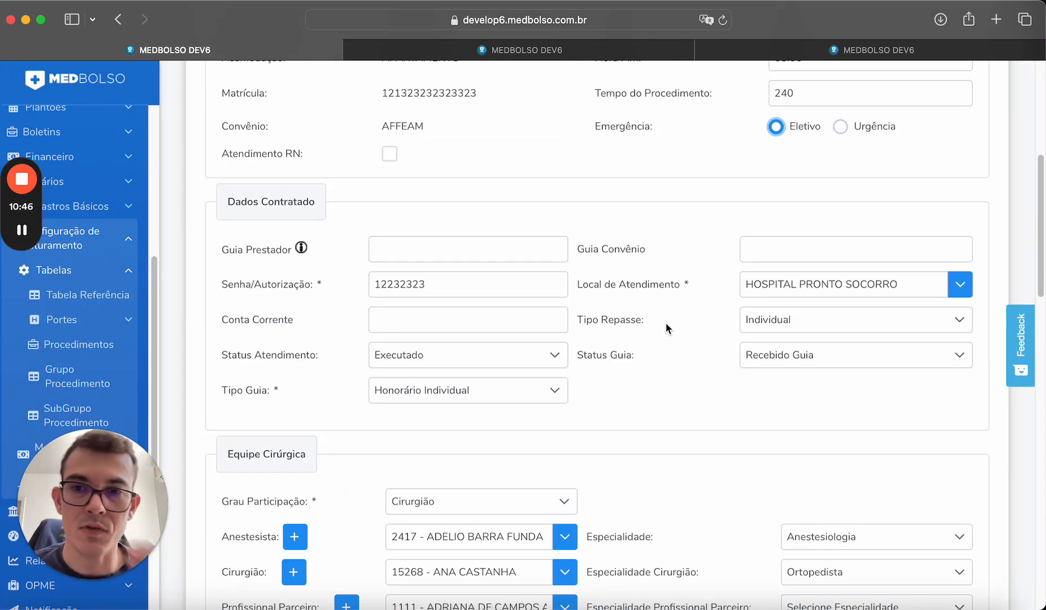
{"action": "scroll", "coordinate": [684, 348], "scroll_direction": "up", "scroll_amount": 2}
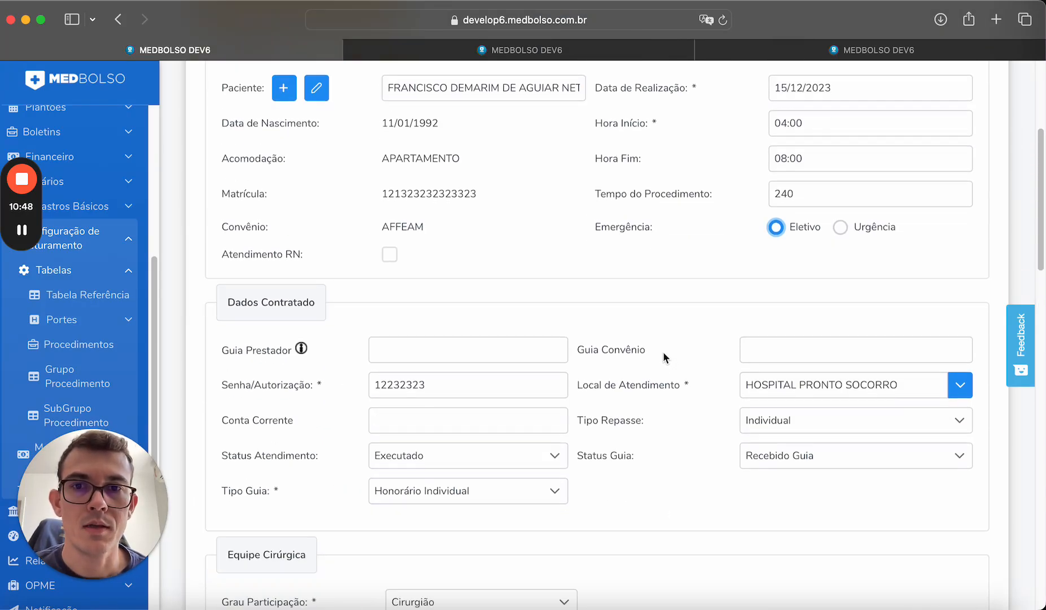
{"action": "scroll", "coordinate": [664, 357], "scroll_direction": "down", "scroll_amount": 15}
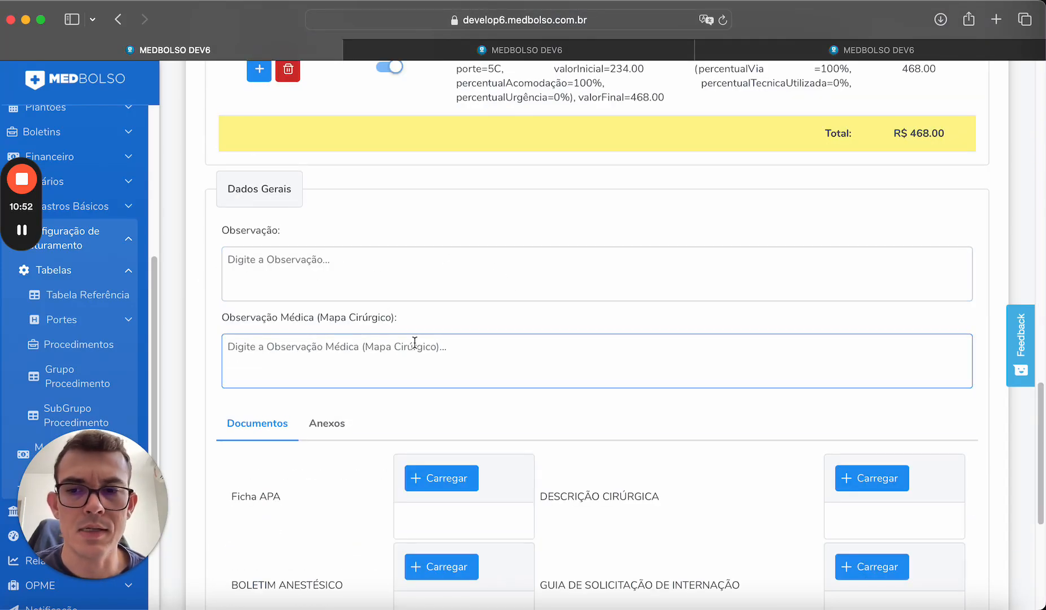
{"action": "scroll", "coordinate": [463, 249], "scroll_direction": "down", "scroll_amount": 3}
{"action": "scroll", "coordinate": [503, 421], "scroll_direction": "down", "scroll_amount": 1}
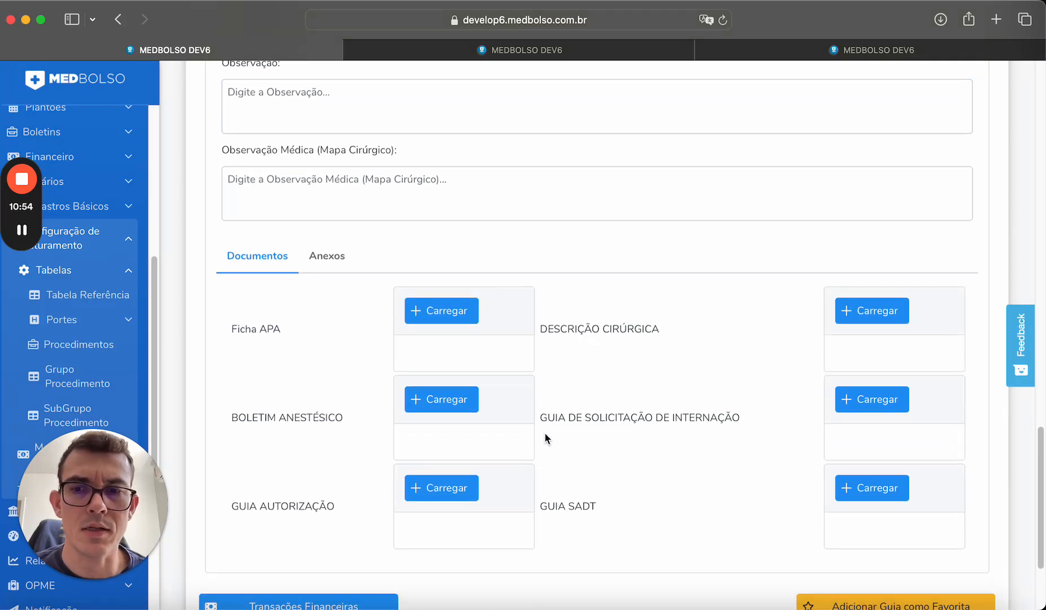
{"action": "scroll", "coordinate": [511, 339], "scroll_direction": "down", "scroll_amount": 2}
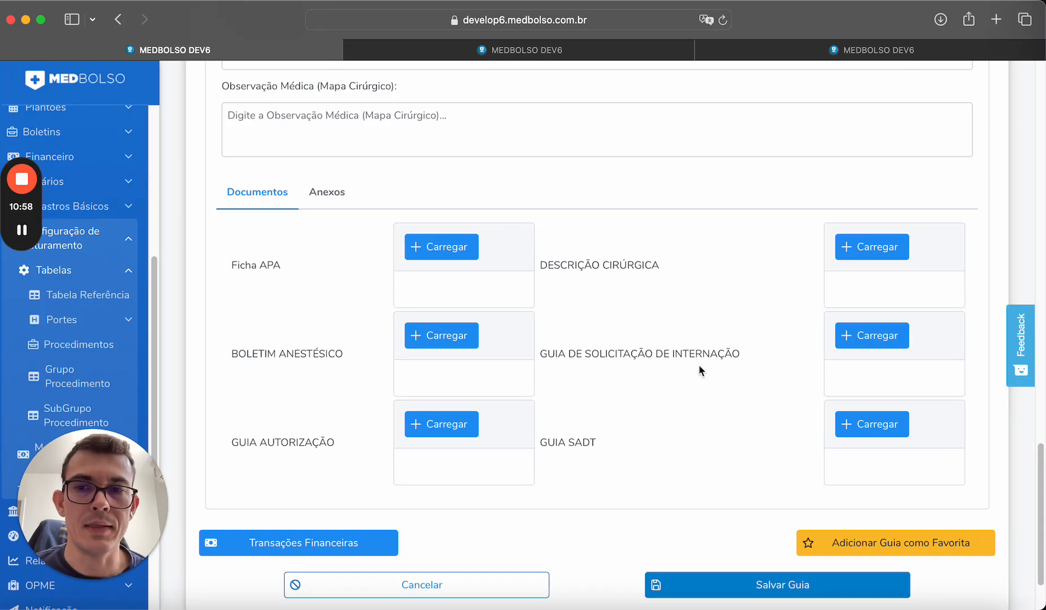
Review the Anexos section, then the Documentos list with six empty upload slots, including Ficha APA and Guia SADT.
{"action": "left_click", "coordinate": [323, 202]}
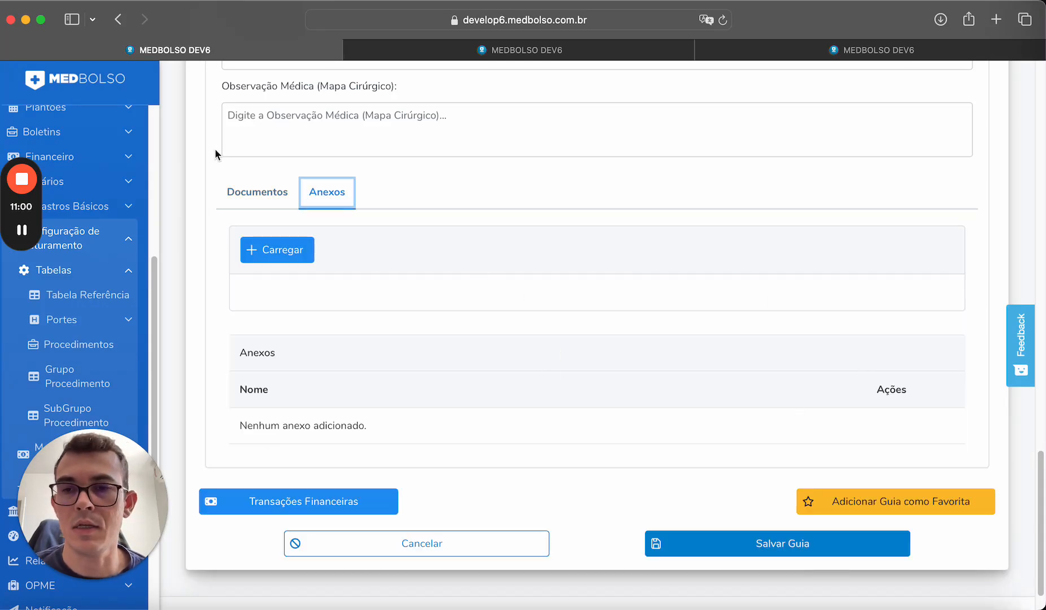
{"action": "left_click", "coordinate": [242, 195]}
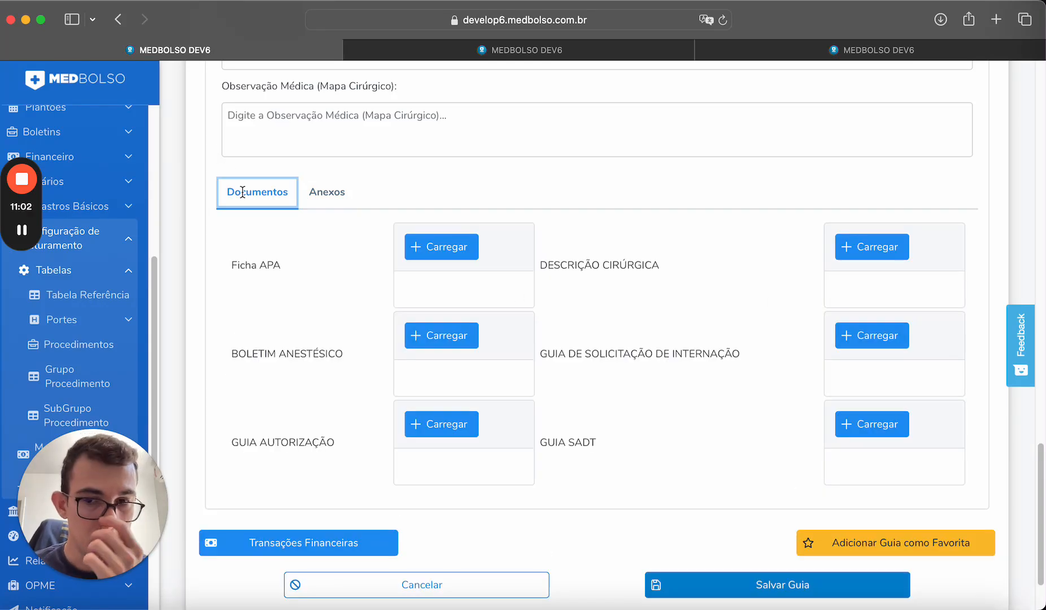
{"action": "scroll", "coordinate": [689, 310], "scroll_direction": "down", "scroll_amount": 2}
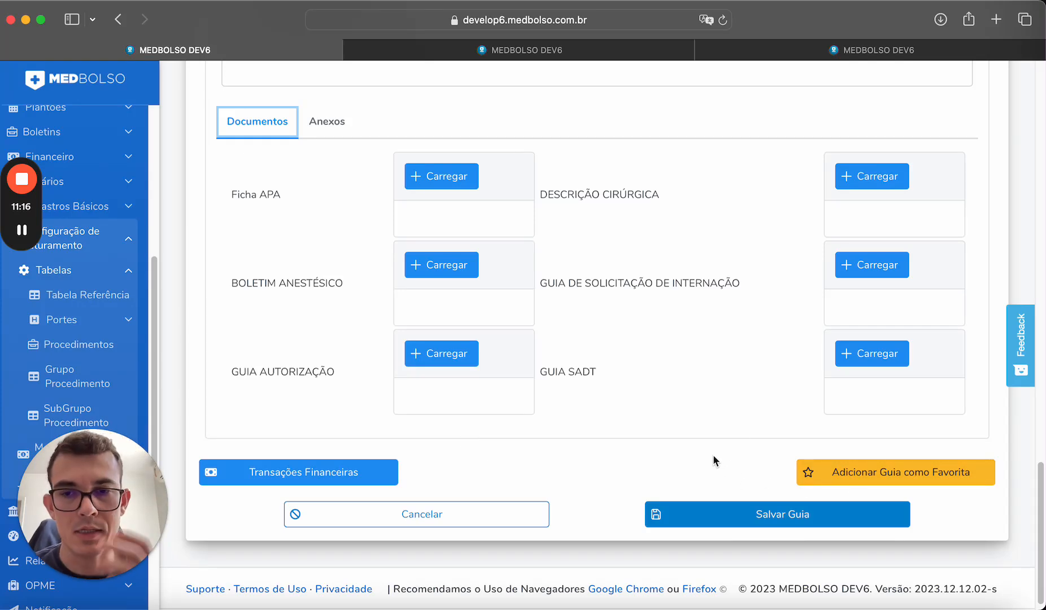
{"action": "scroll", "coordinate": [713, 455], "scroll_direction": "up", "scroll_amount": 20}
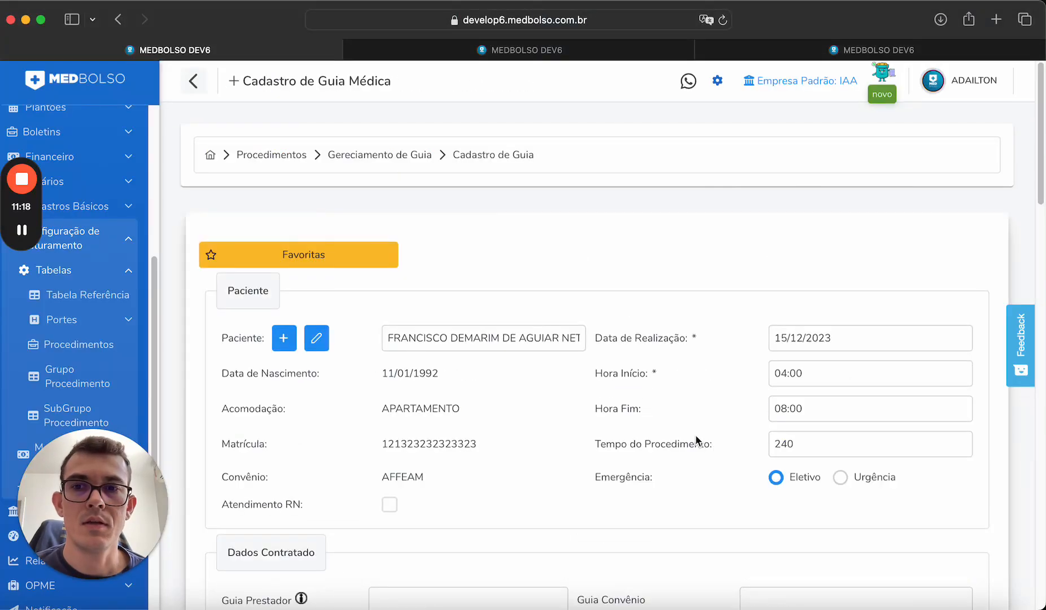
{"action": "scroll", "coordinate": [539, 302], "scroll_direction": "down", "scroll_amount": 20}
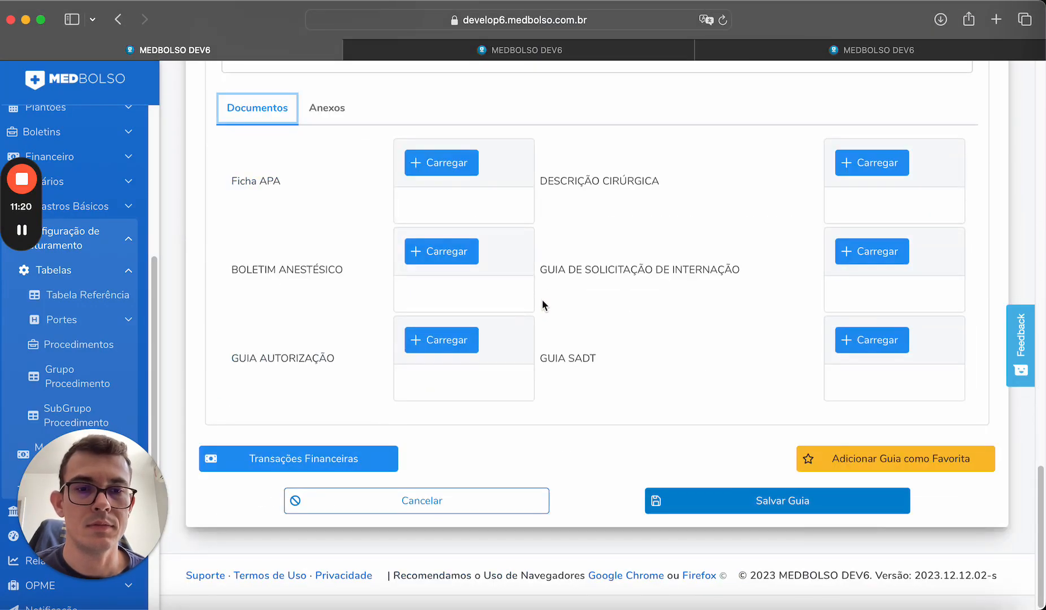
Save and confirm the medical guide, then close the download/new-guide prompt.
{"action": "left_click", "coordinate": [688, 500]}
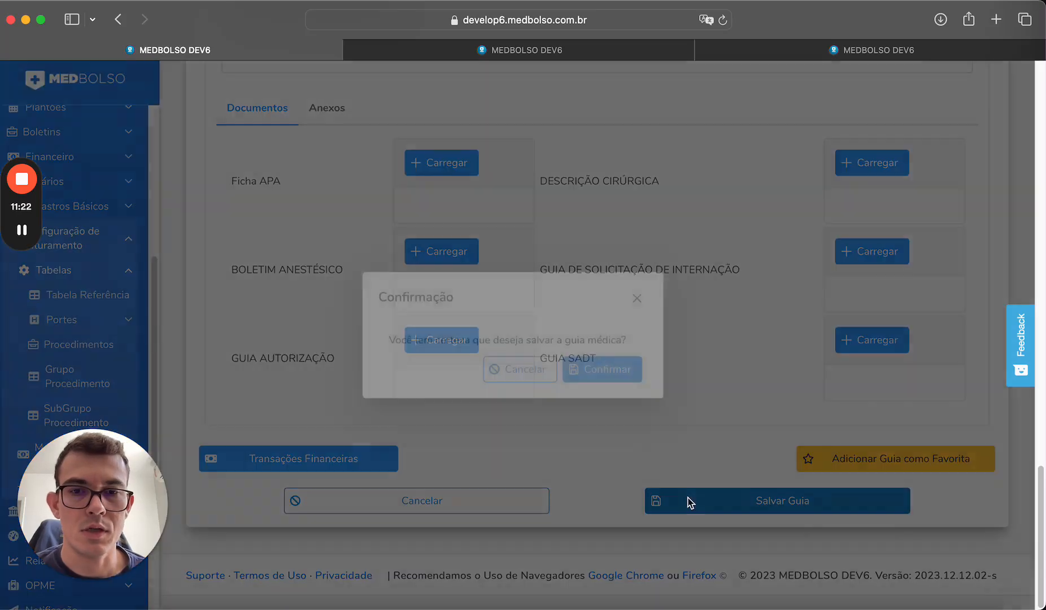
{"action": "left_click", "coordinate": [591, 372]}
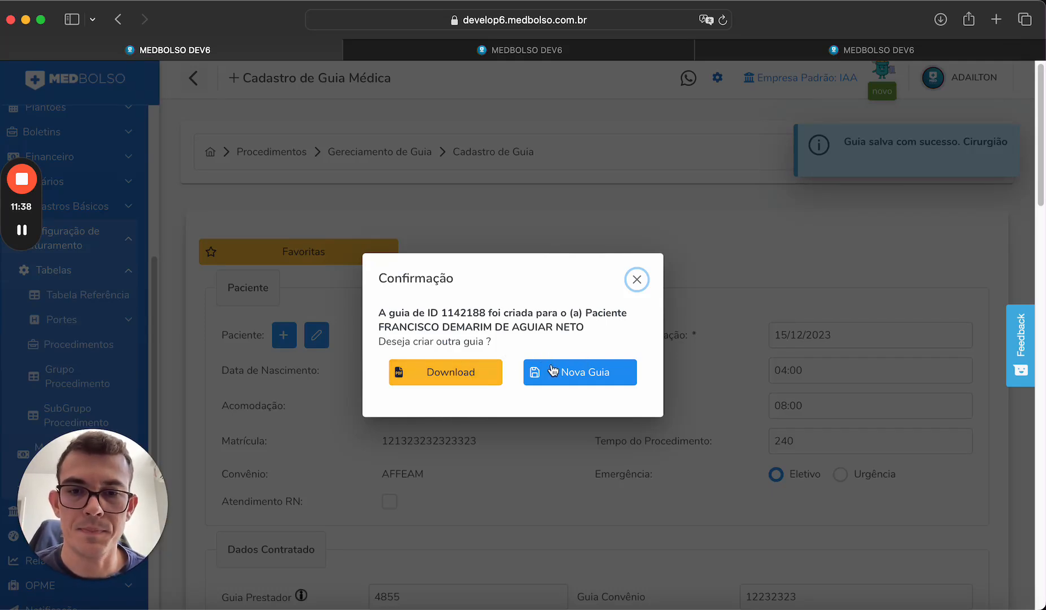
{"action": "left_click", "coordinate": [637, 280]}
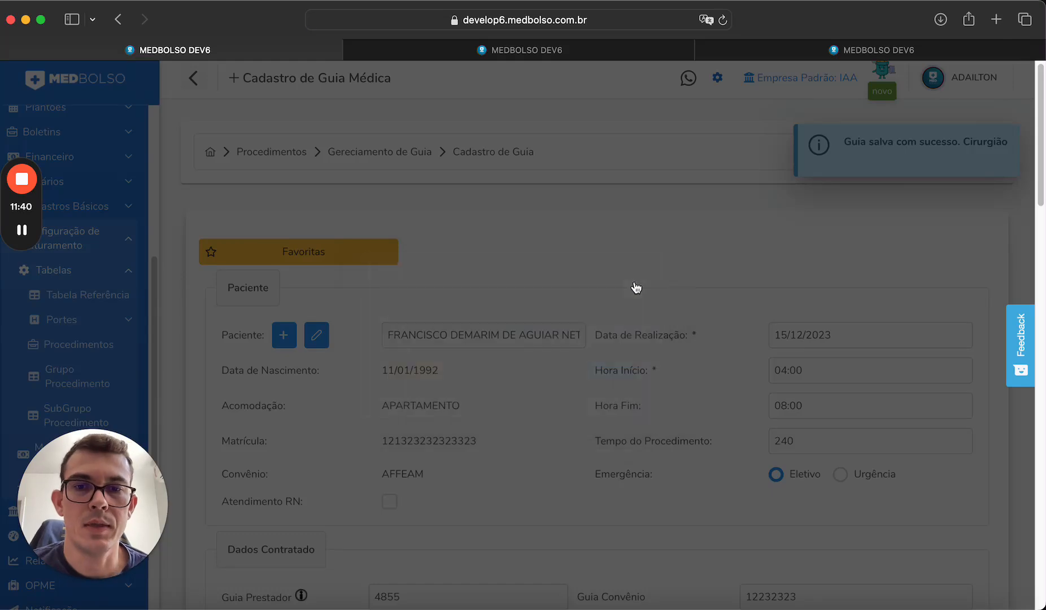